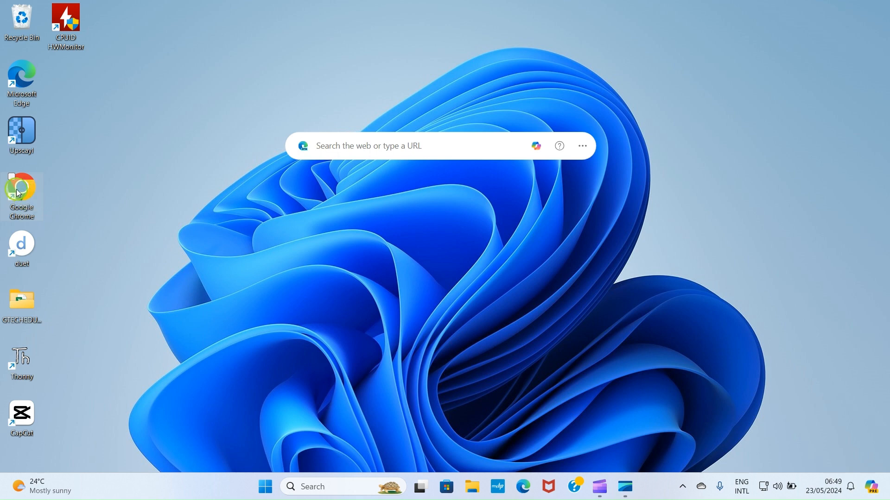
- Open Google Chrome, search for Canva and go to its home page
{"action": "double_click", "coordinate": [28, 197]}
{"action": "left_click", "coordinate": [328, 255]}
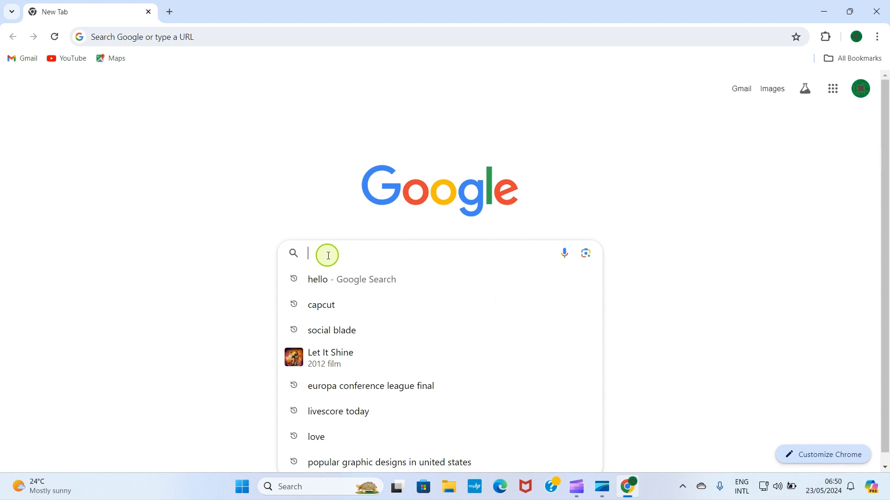
{"action": "type", "text": "Canva"}
{"action": "key", "text": "Return"}
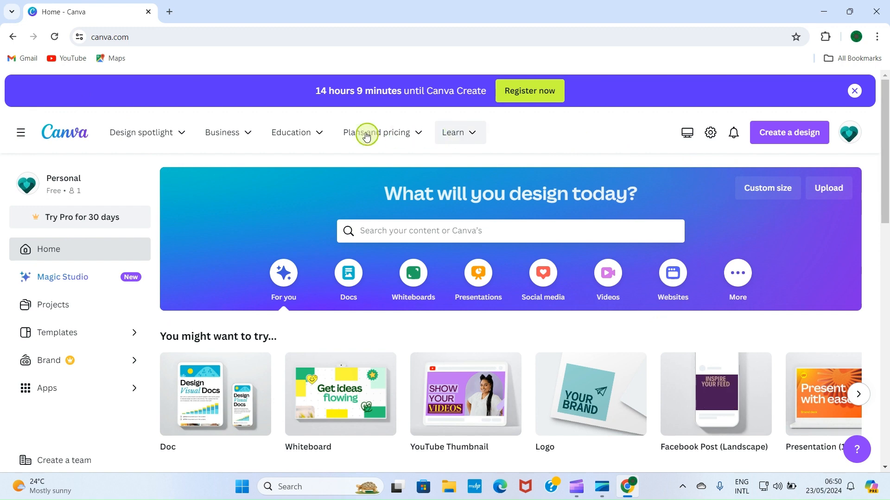
- Look over the Canva home page, including the suggested design types and the recent designs
{"action": "mouse_move", "coordinate": [366, 134]}
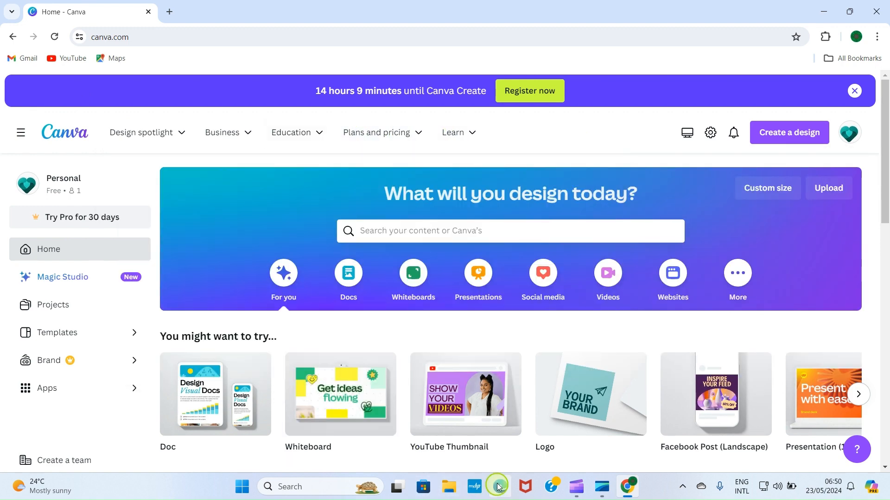
{"action": "scroll", "coordinate": [507, 345], "scroll_direction": "down", "scroll_amount": 3}
{"action": "scroll", "coordinate": [507, 345], "scroll_direction": "down", "scroll_amount": 2}
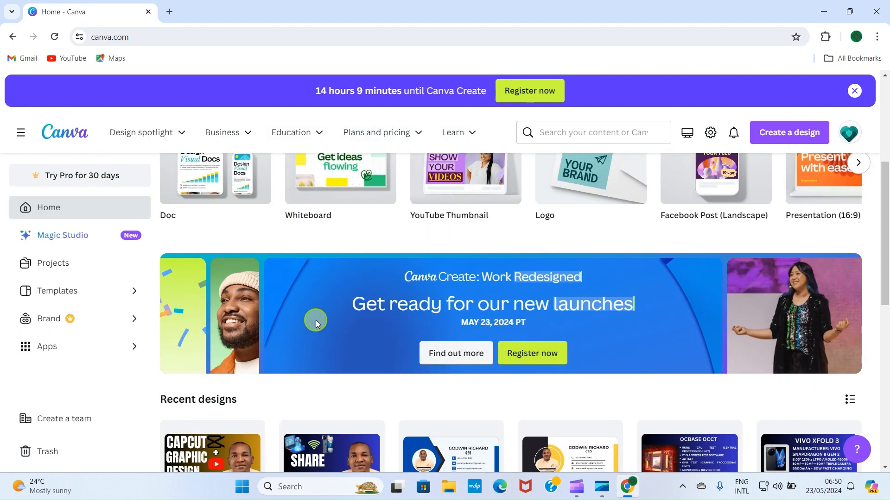
{"action": "scroll", "coordinate": [316, 319], "scroll_direction": "down", "scroll_amount": 5}
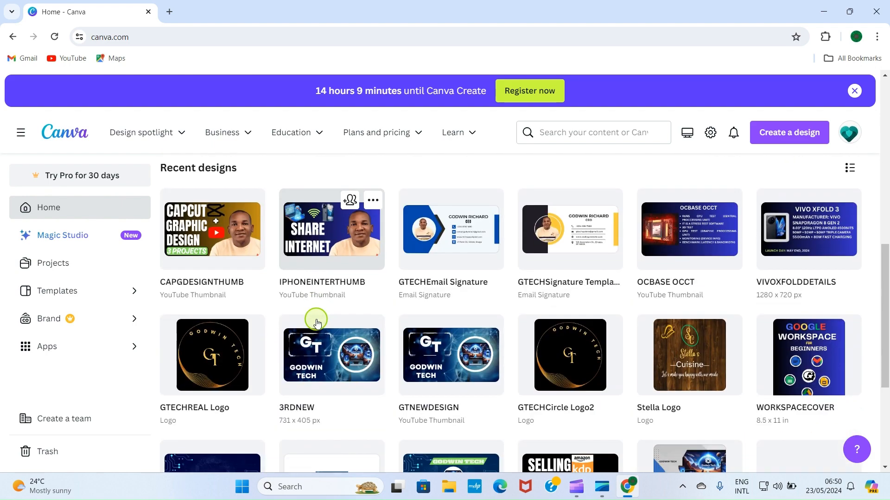
{"action": "scroll", "coordinate": [312, 318], "scroll_direction": "up", "scroll_amount": 5}
{"action": "scroll", "coordinate": [315, 321], "scroll_direction": "up", "scroll_amount": 5}
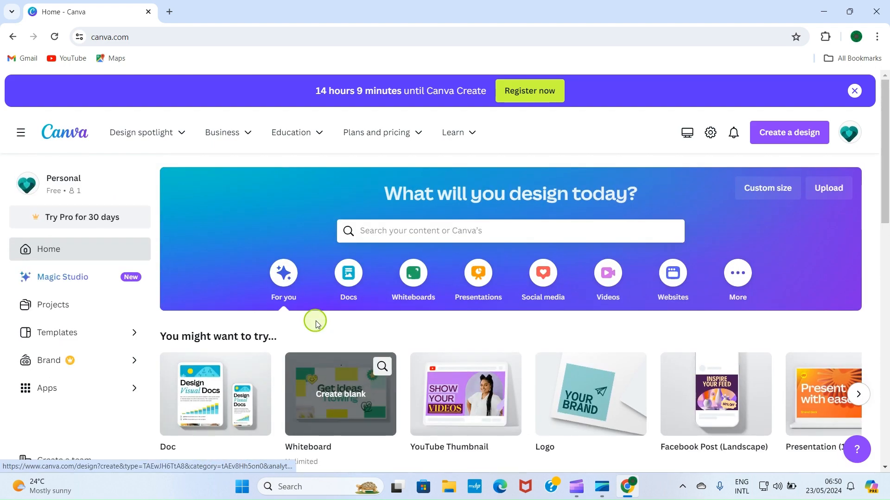
{"action": "scroll", "coordinate": [322, 313], "scroll_direction": "down", "scroll_amount": 2}
{"action": "scroll", "coordinate": [330, 309], "scroll_direction": "up", "scroll_amount": 2}
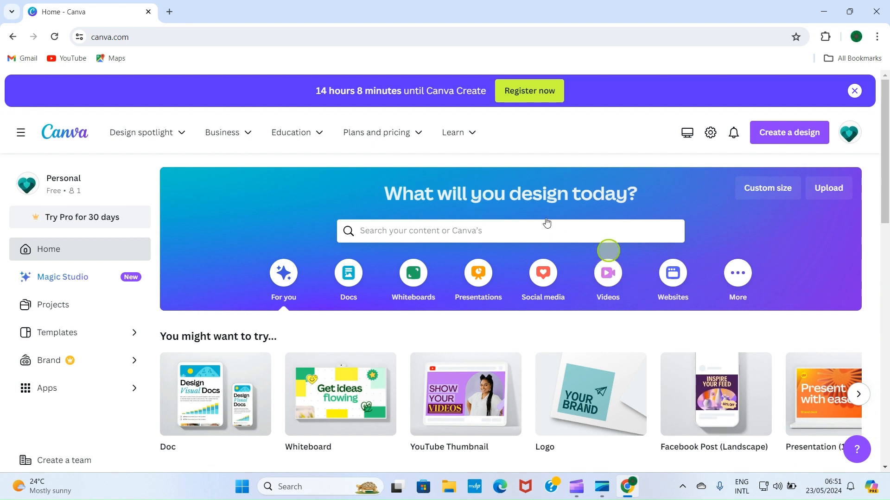
- Search Canva's templates for "YouTube Thumbnail"
{"action": "left_click", "coordinate": [364, 227]}
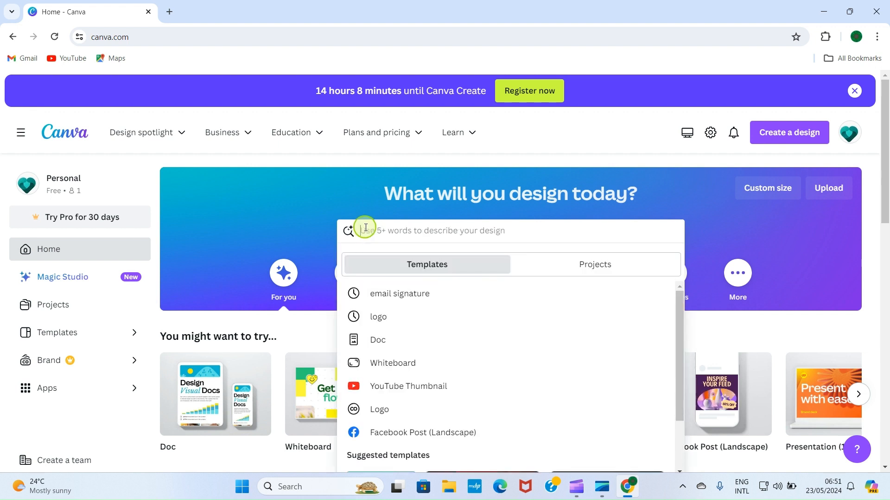
{"action": "type", "text": "YouTube Thumbnail"}
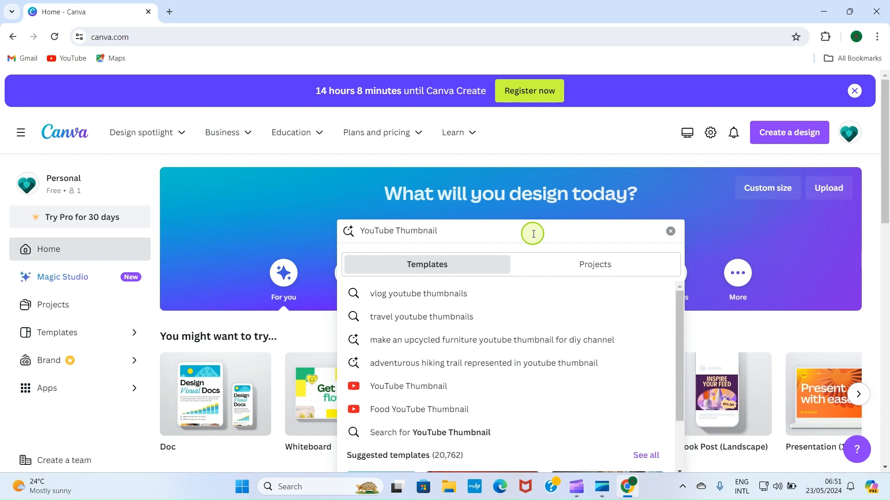
{"action": "key", "text": "Return"}
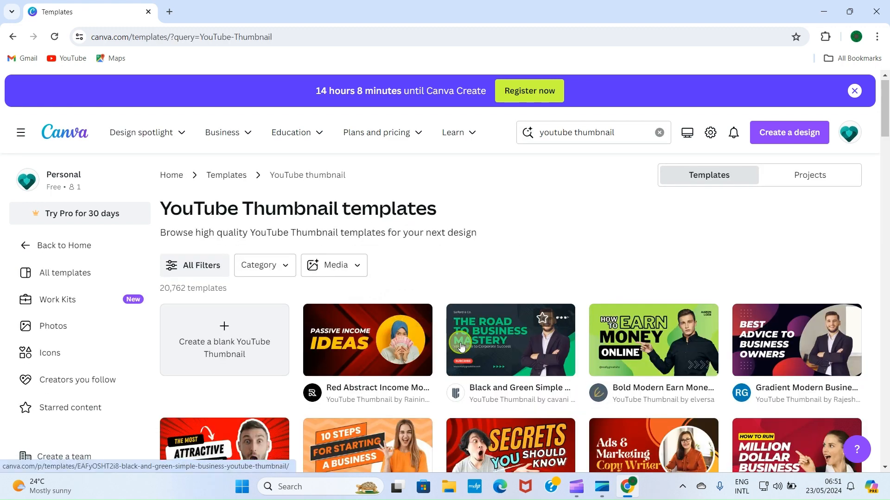
- Browse the YouTube Thumbnail templates and create a blank YouTube Thumbnail design instead of using one
{"action": "scroll", "coordinate": [458, 346], "scroll_direction": "down", "scroll_amount": 1}
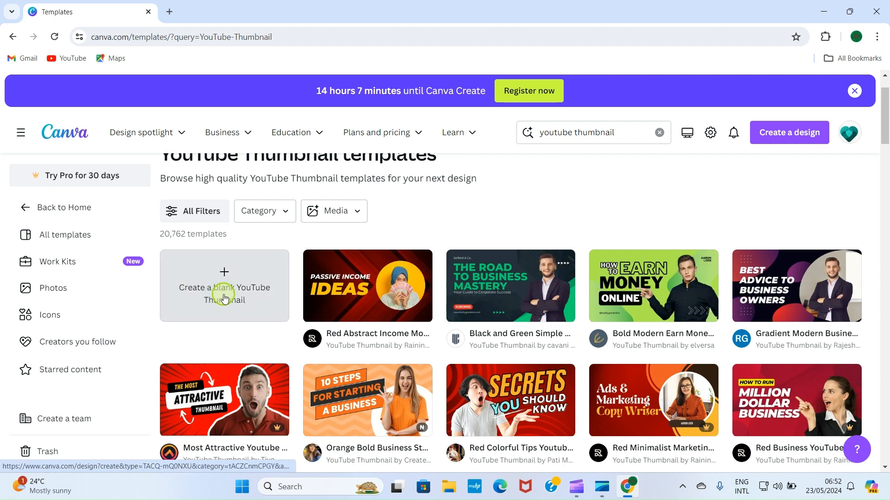
{"action": "scroll", "coordinate": [510, 310], "scroll_direction": "down", "scroll_amount": 1}
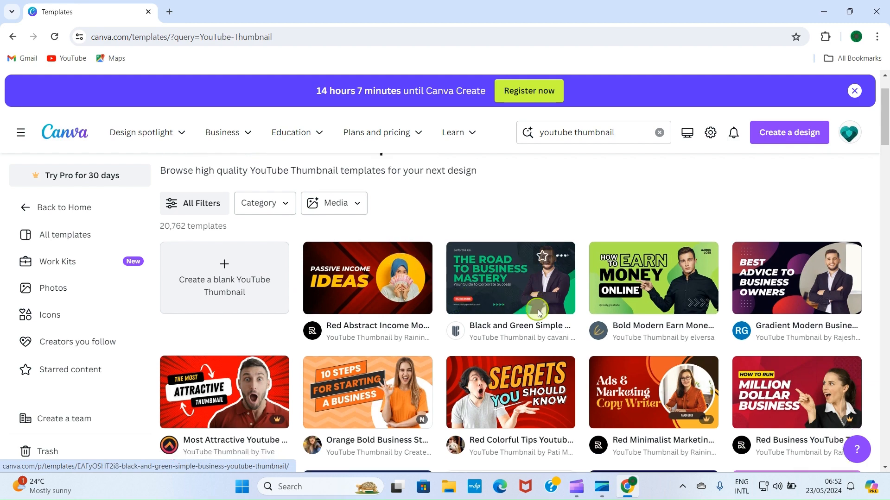
{"action": "scroll", "coordinate": [537, 309], "scroll_direction": "down", "scroll_amount": 1}
{"action": "scroll", "coordinate": [477, 326], "scroll_direction": "down", "scroll_amount": 4}
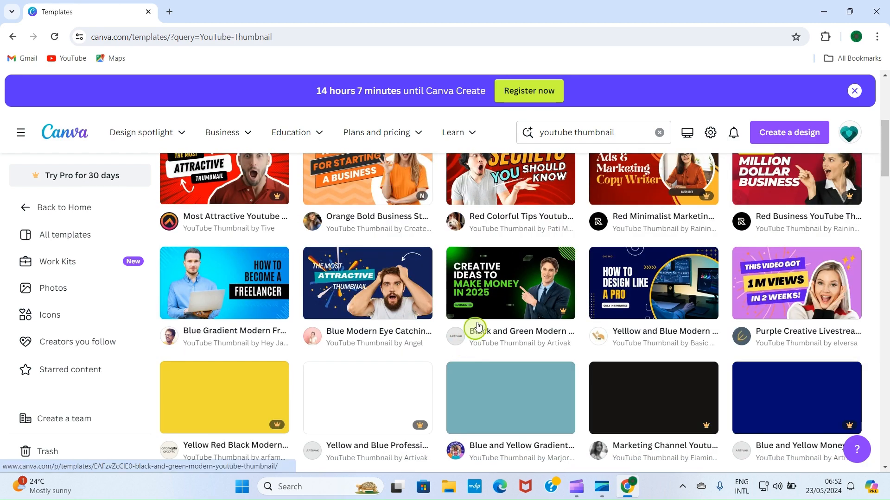
{"action": "scroll", "coordinate": [311, 356], "scroll_direction": "down", "scroll_amount": 4}
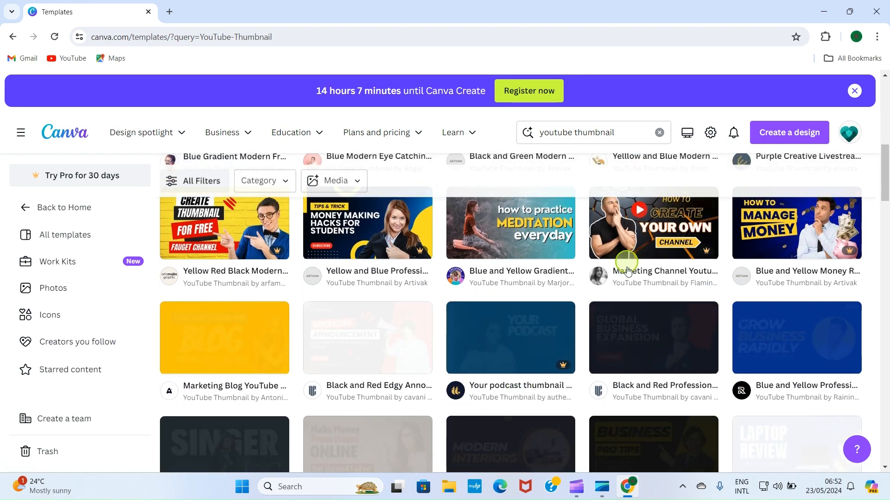
{"action": "scroll", "coordinate": [627, 272], "scroll_direction": "up", "scroll_amount": 1}
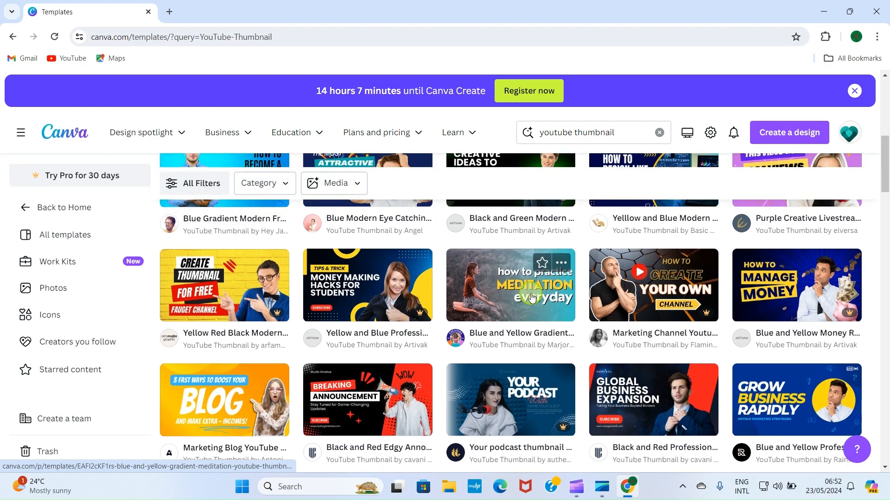
{"action": "scroll", "coordinate": [531, 297], "scroll_direction": "up", "scroll_amount": 6}
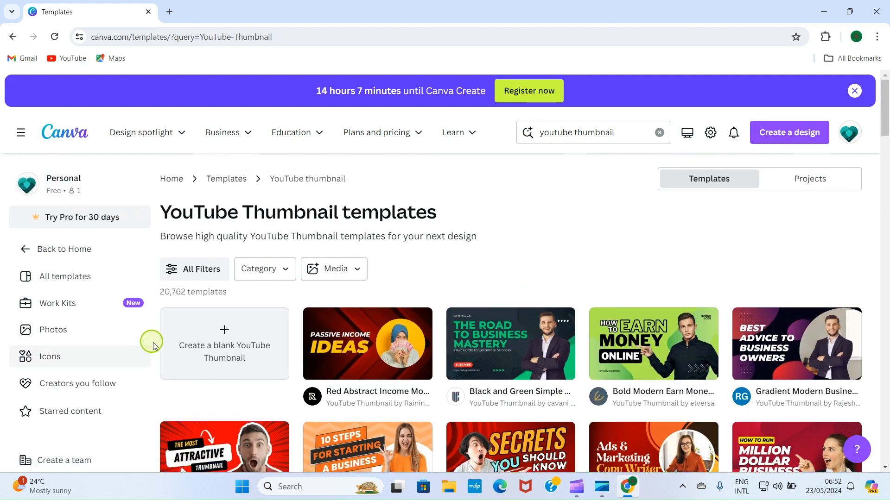
{"action": "left_click", "coordinate": [203, 349]}
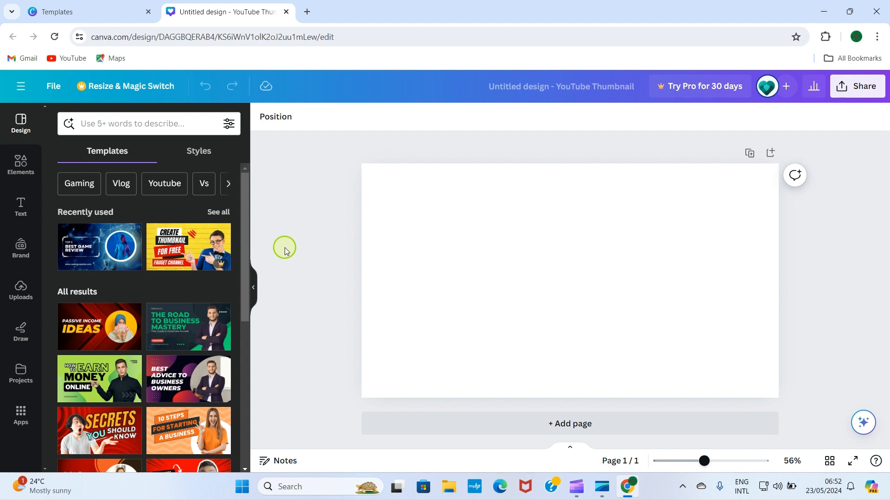
- Rename the untitled design as YouTubeThumbnail
{"action": "left_click", "coordinate": [556, 86]}
{"action": "key", "text": "BackSpace"}
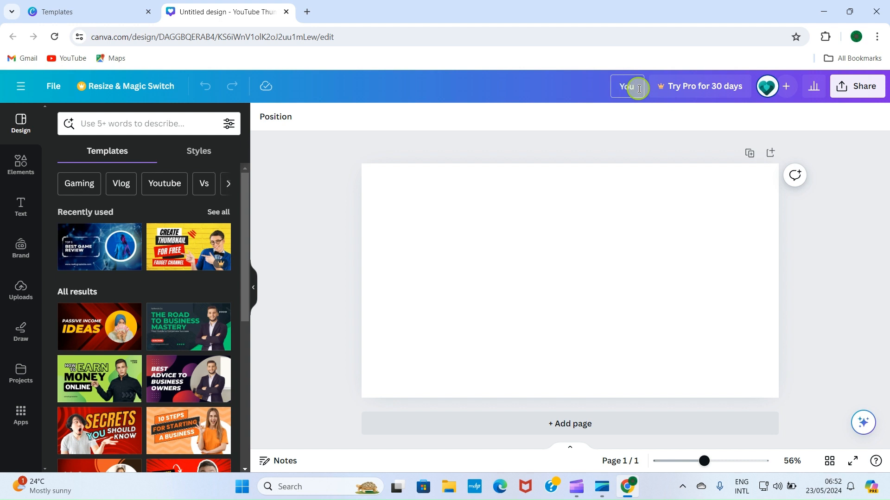
{"action": "type", "text": "TubeThumbnail"}
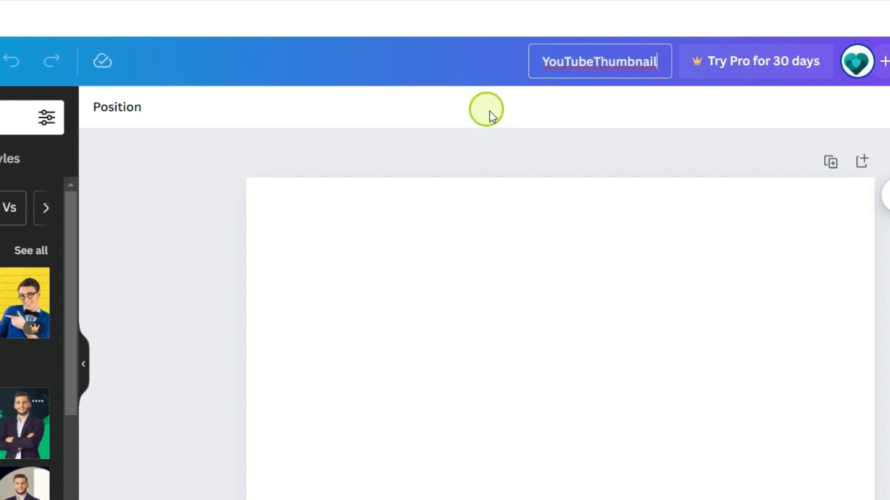
{"action": "left_click", "coordinate": [468, 129]}
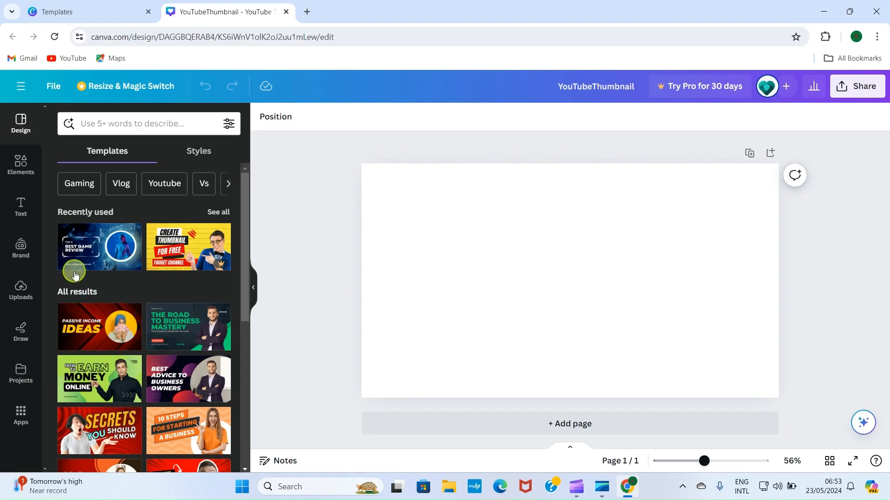
- Look through the thumbnail templates offered in the editor, checking which are free and which are Pro
{"action": "scroll", "coordinate": [90, 387], "scroll_direction": "down", "scroll_amount": 10}
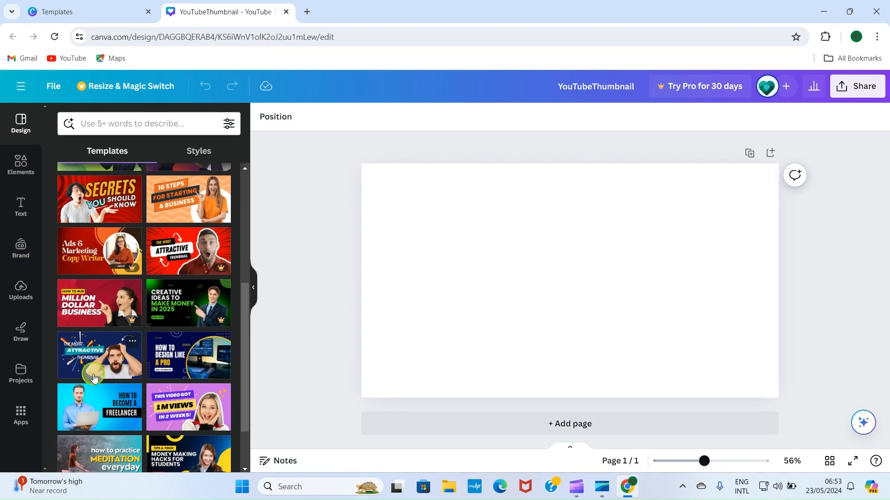
{"action": "scroll", "coordinate": [97, 383], "scroll_direction": "down", "scroll_amount": 3}
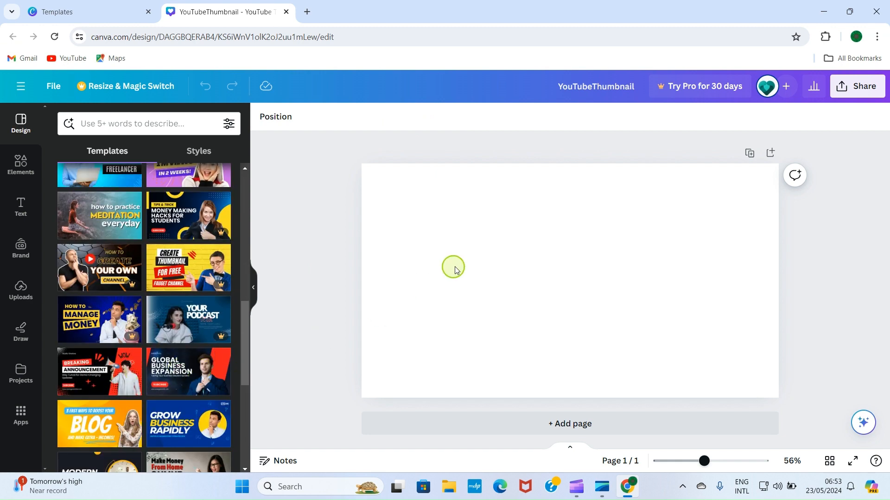
{"action": "scroll", "coordinate": [210, 356], "scroll_direction": "down", "scroll_amount": 4}
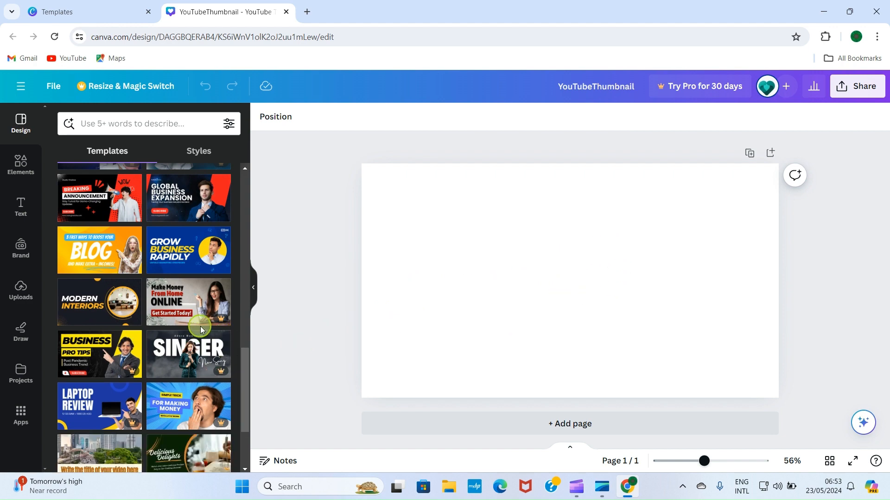
{"action": "scroll", "coordinate": [202, 331], "scroll_direction": "up", "scroll_amount": 5}
{"action": "scroll", "coordinate": [201, 330], "scroll_direction": "down", "scroll_amount": 1}
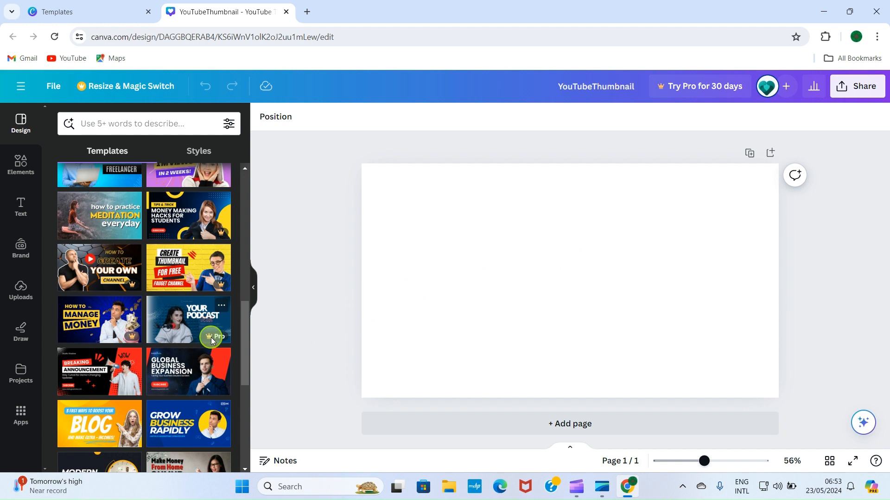
{"action": "scroll", "coordinate": [213, 338], "scroll_direction": "down", "scroll_amount": 2}
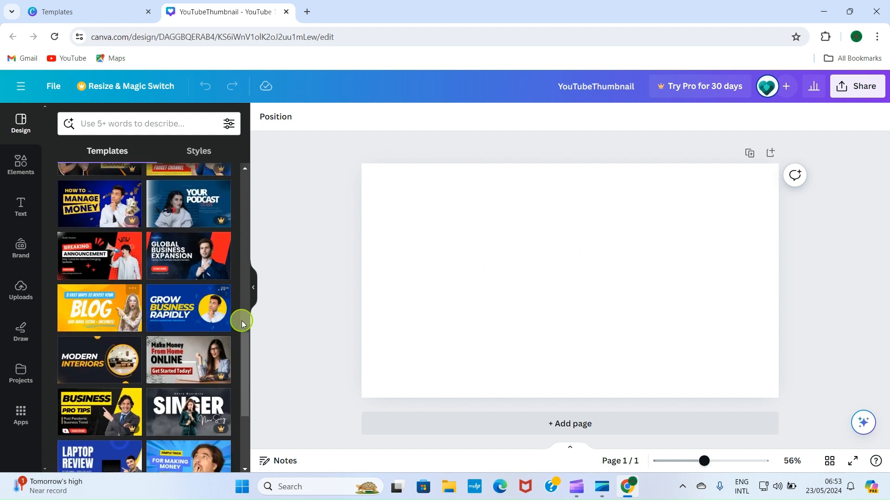
{"action": "scroll", "coordinate": [194, 292], "scroll_direction": "up", "scroll_amount": 10}
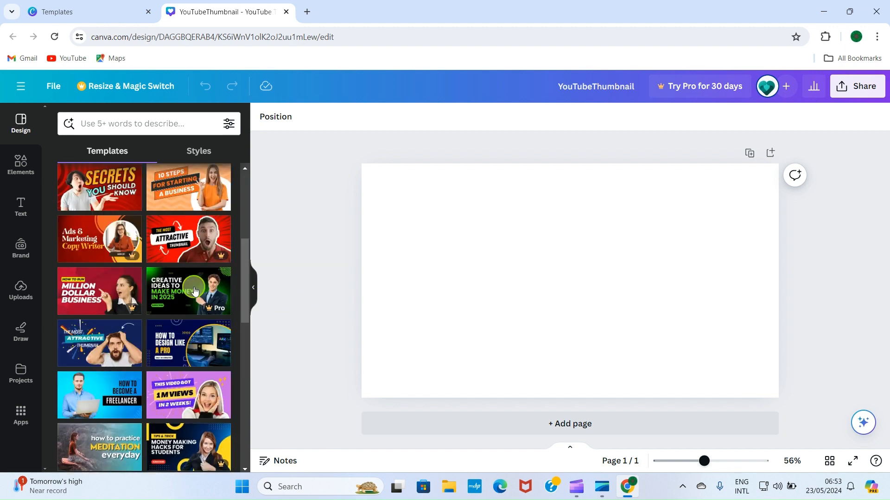
{"action": "scroll", "coordinate": [195, 290], "scroll_direction": "up", "scroll_amount": 2}
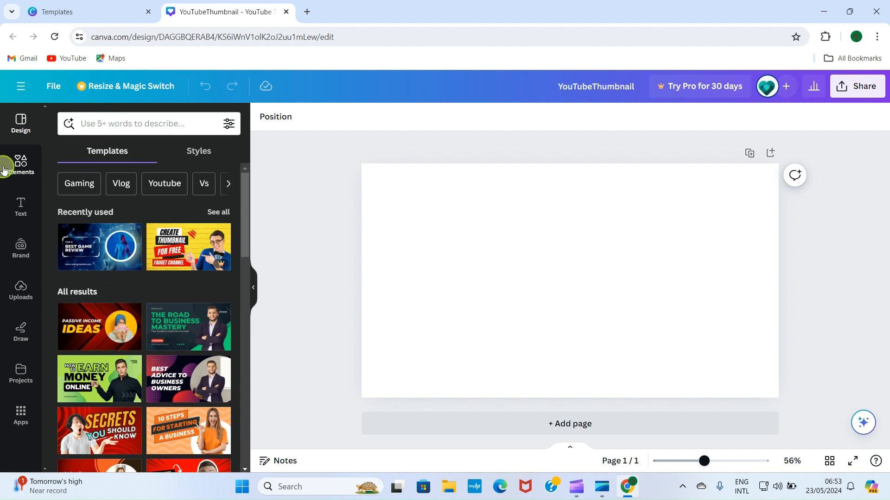
- Examine the available design elements, such as shapes, graphics, stickers, photos, videos and audio
{"action": "left_click", "coordinate": [18, 168]}
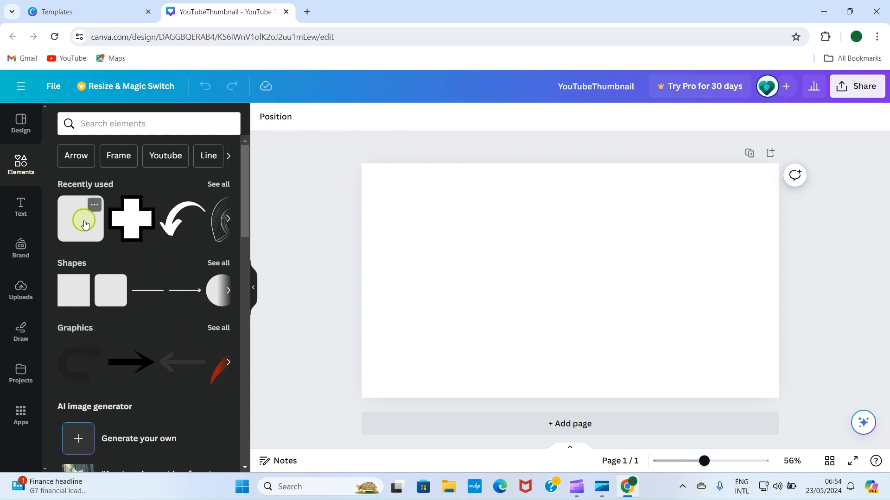
{"action": "scroll", "coordinate": [85, 224], "scroll_direction": "down", "scroll_amount": 2}
{"action": "scroll", "coordinate": [70, 305], "scroll_direction": "down", "scroll_amount": 7}
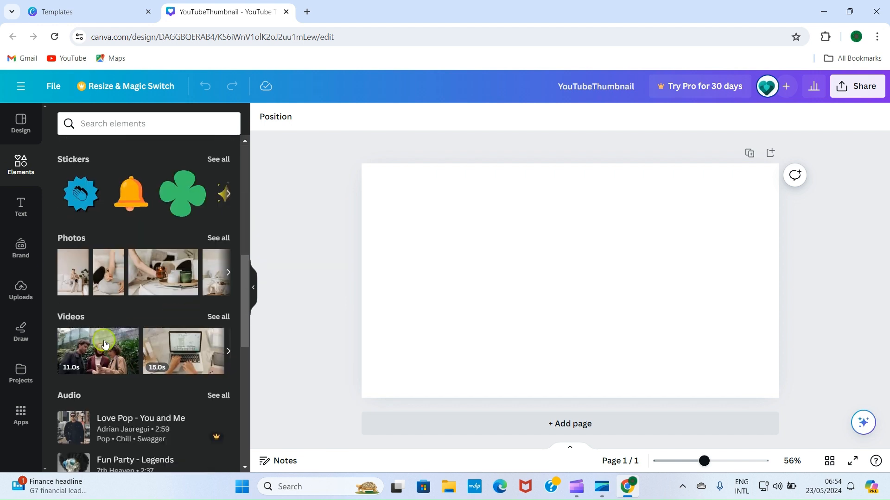
{"action": "scroll", "coordinate": [106, 342], "scroll_direction": "up", "scroll_amount": 5}
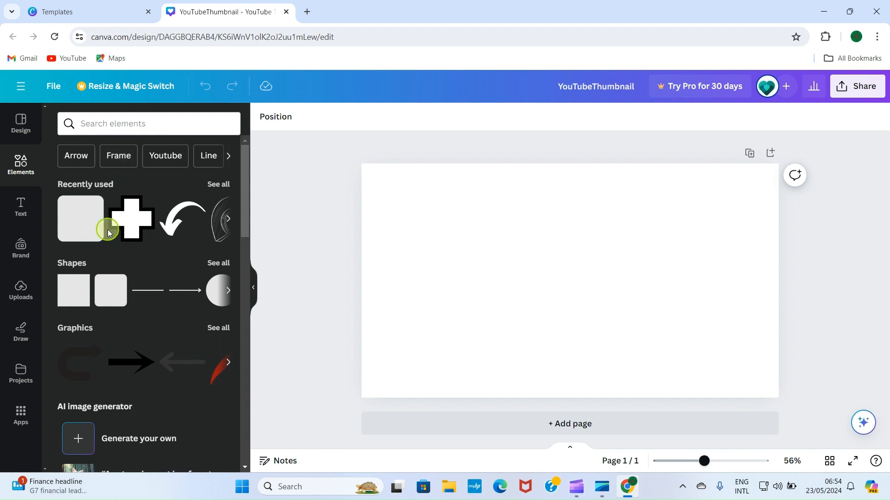
{"action": "mouse_move", "coordinate": [108, 235]}
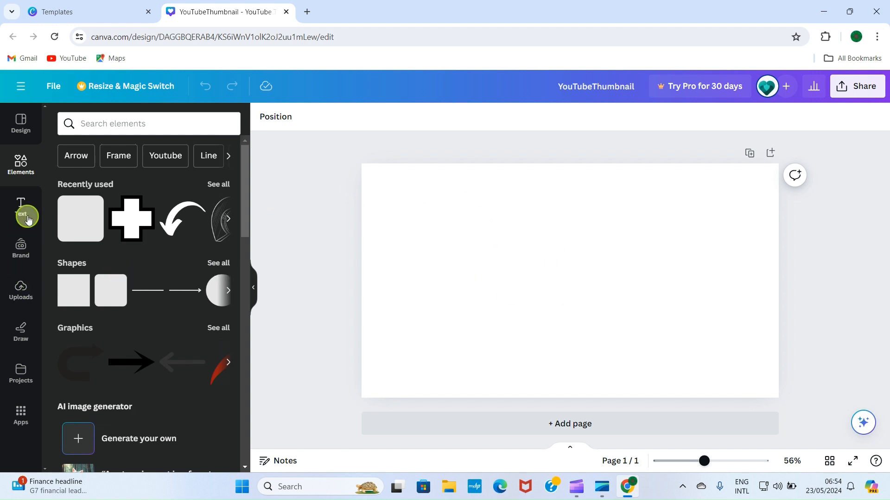
- Review the text styles, brand options and previously uploaded images available for the design
{"action": "left_click", "coordinate": [29, 213]}
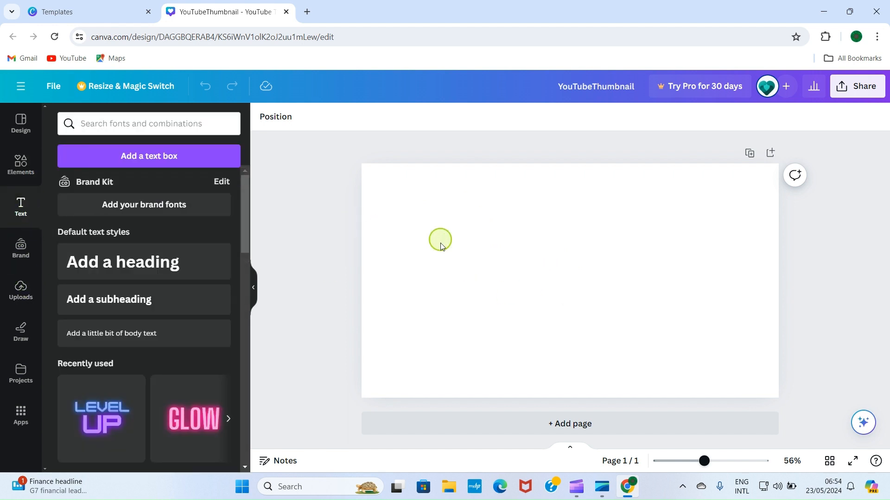
{"action": "left_click", "coordinate": [19, 257]}
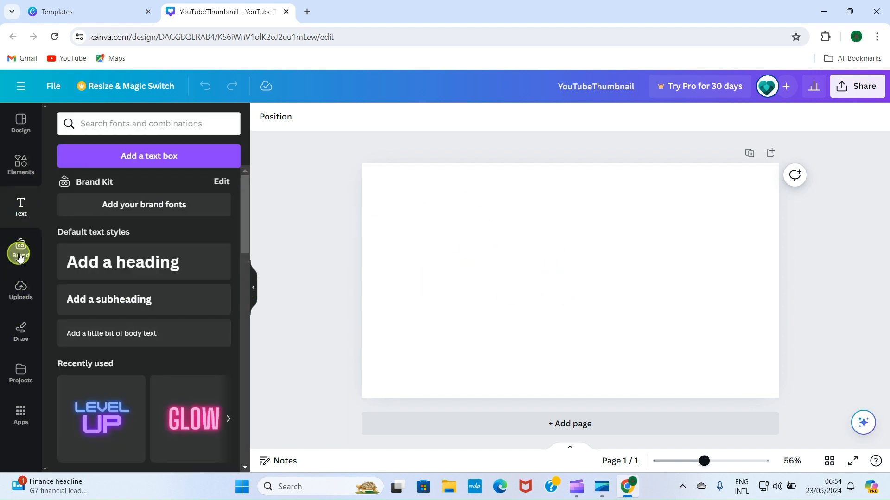
{"action": "left_click", "coordinate": [20, 296]}
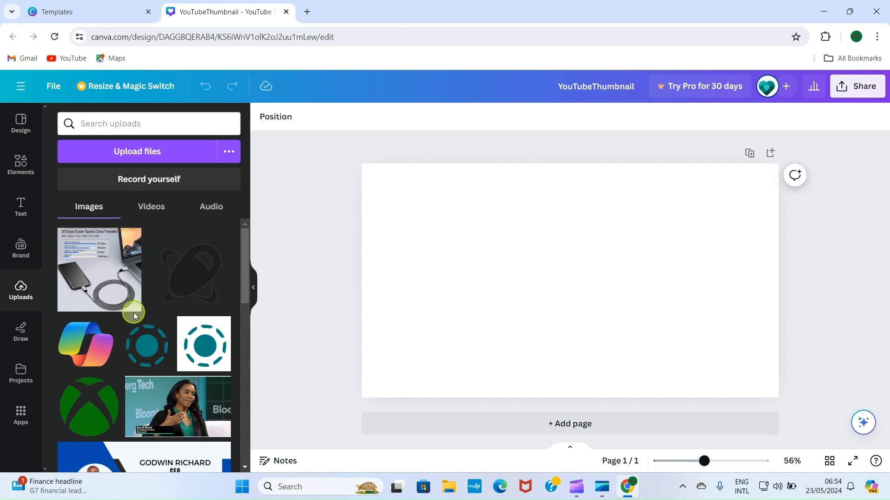
{"action": "scroll", "coordinate": [133, 312], "scroll_direction": "down", "scroll_amount": 8}
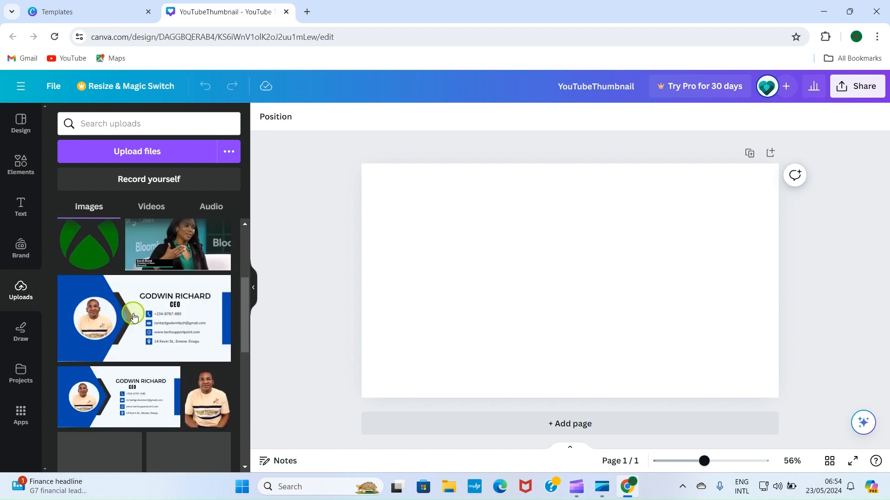
- Review the drawing tools, existing projects and available apps, and return to the thumbnail templates
{"action": "scroll", "coordinate": [132, 323], "scroll_direction": "up", "scroll_amount": 10}
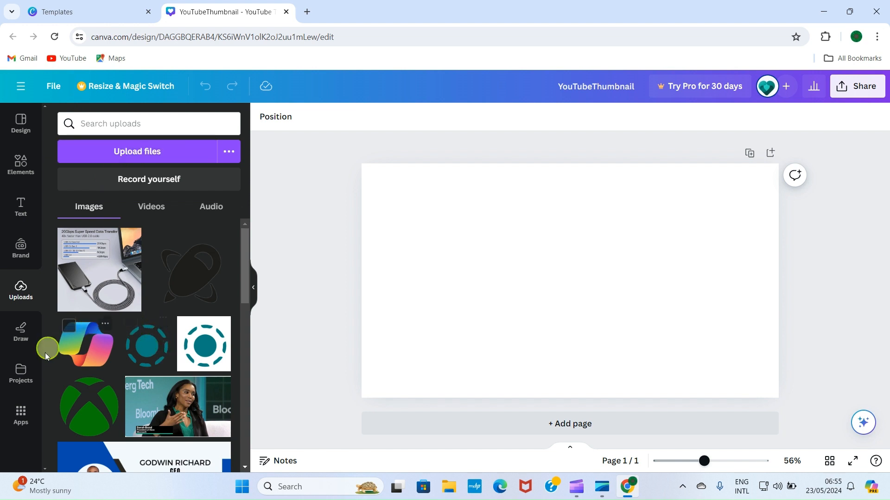
{"action": "left_click", "coordinate": [25, 337]}
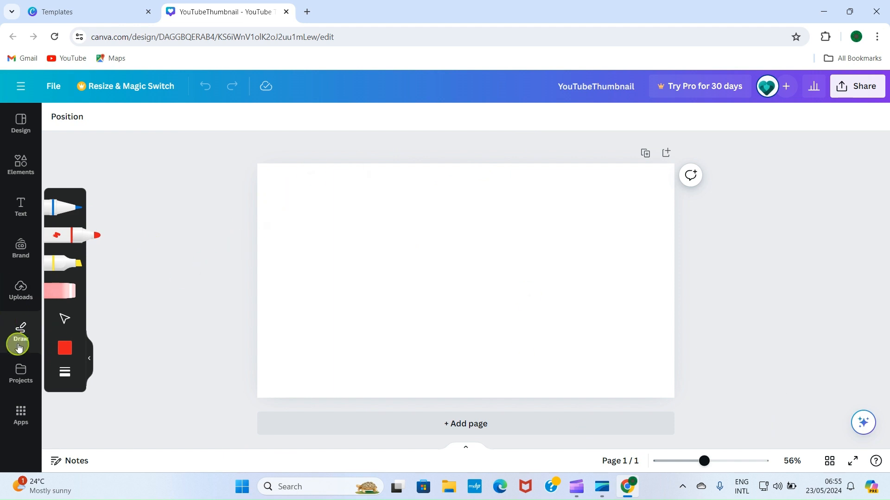
{"action": "left_click", "coordinate": [21, 370]}
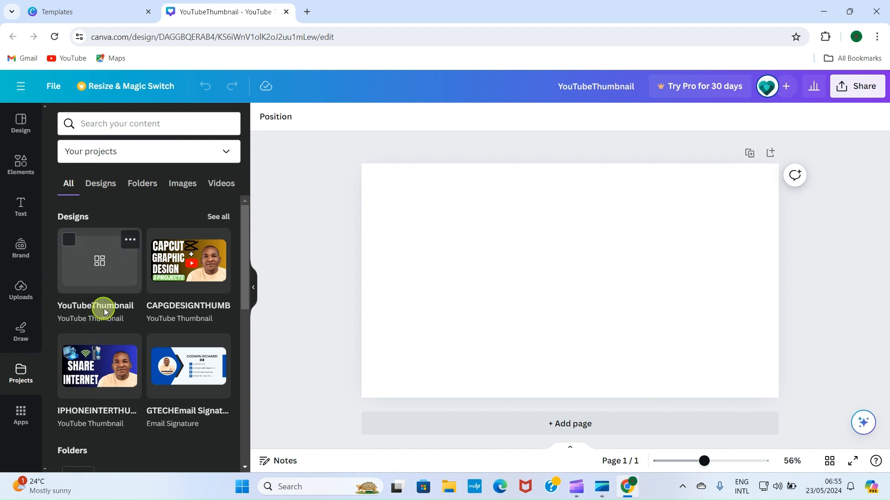
{"action": "scroll", "coordinate": [111, 333], "scroll_direction": "down", "scroll_amount": 5}
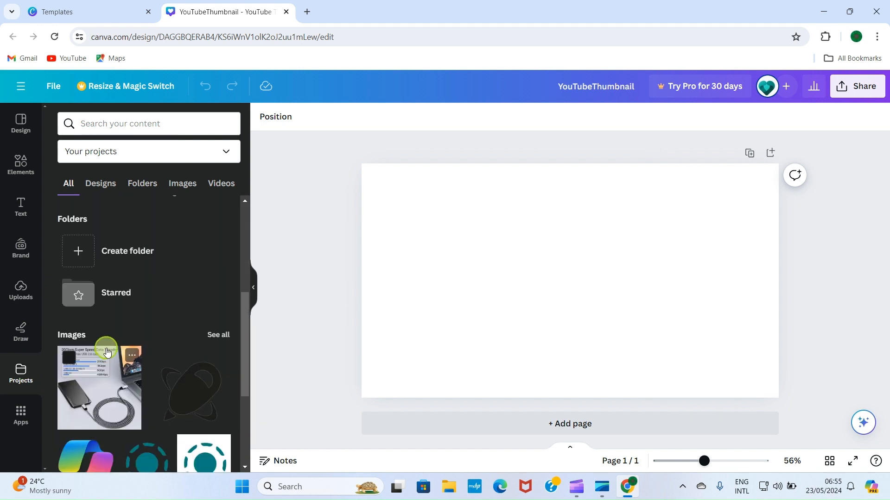
{"action": "scroll", "coordinate": [107, 343], "scroll_direction": "up", "scroll_amount": 5}
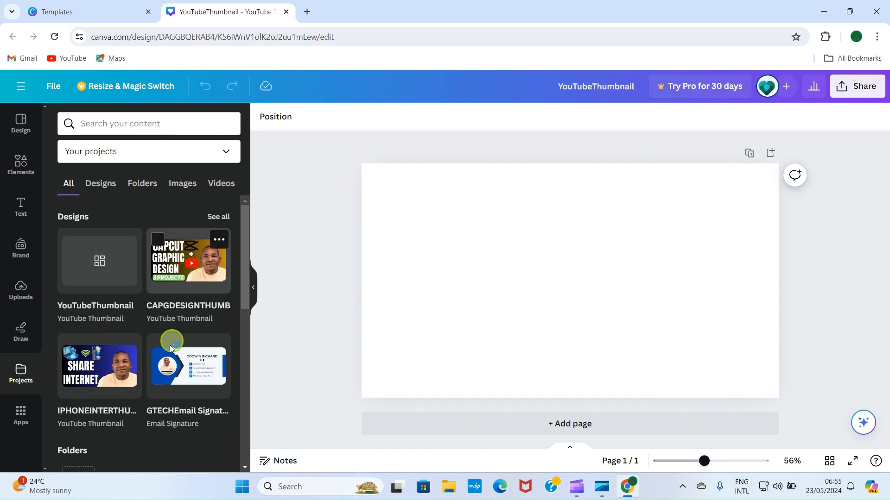
{"action": "scroll", "coordinate": [148, 352], "scroll_direction": "down", "scroll_amount": 3}
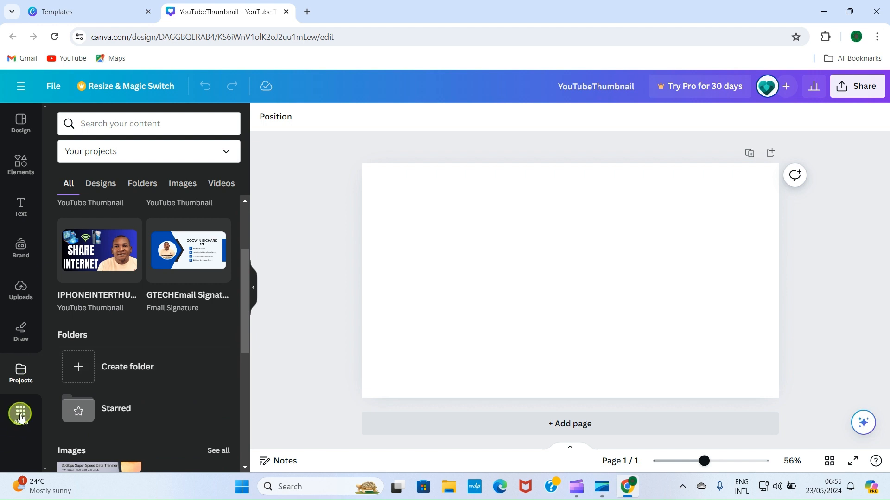
{"action": "left_click", "coordinate": [20, 417]}
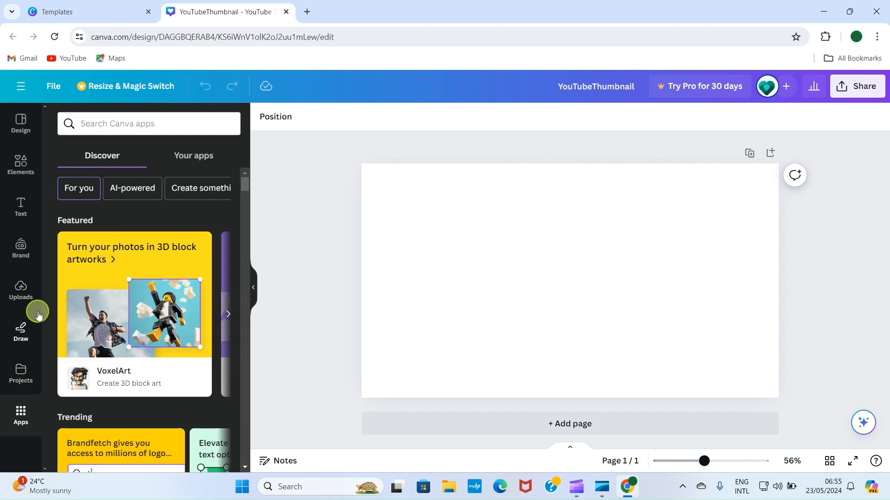
{"action": "left_click", "coordinate": [26, 133]}
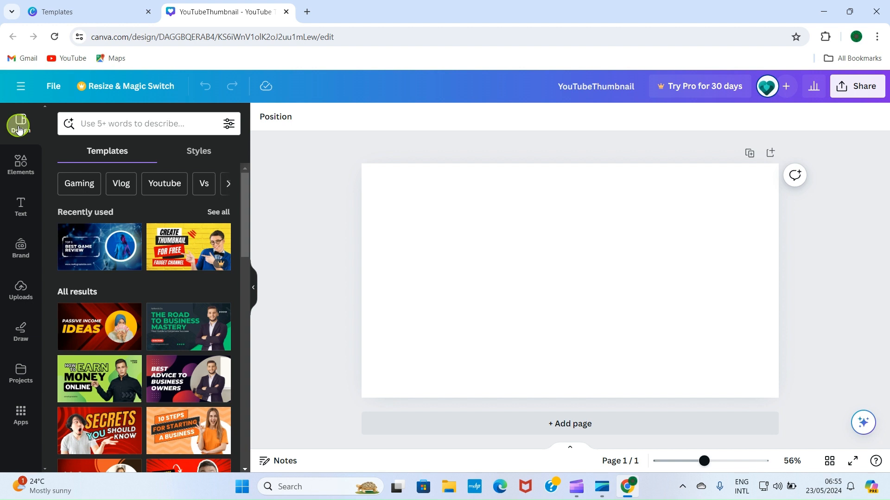
- Fill the blank page background with the black-to-gold gradient from the default colours
{"action": "left_click", "coordinate": [519, 201]}
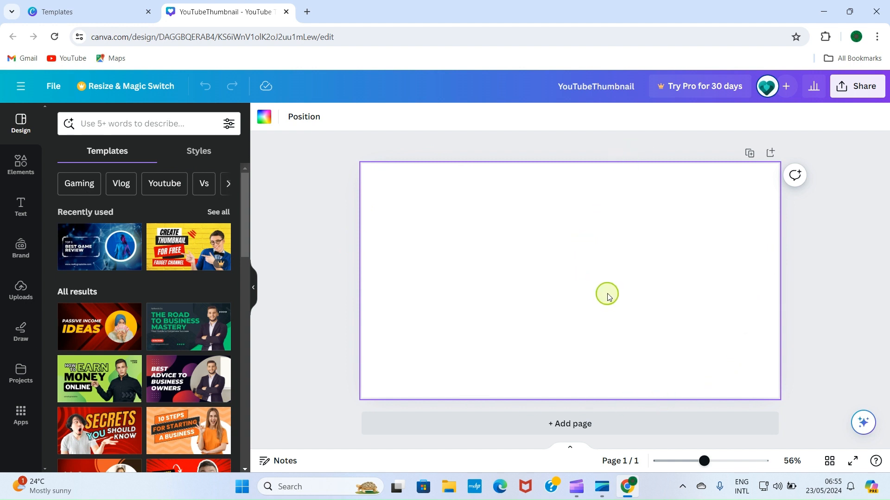
{"action": "left_click", "coordinate": [263, 119]}
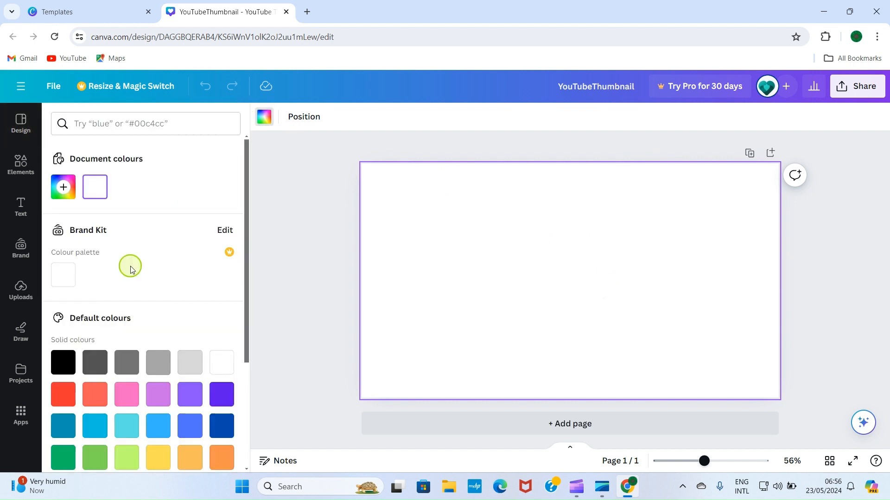
{"action": "scroll", "coordinate": [113, 284], "scroll_direction": "down", "scroll_amount": 4}
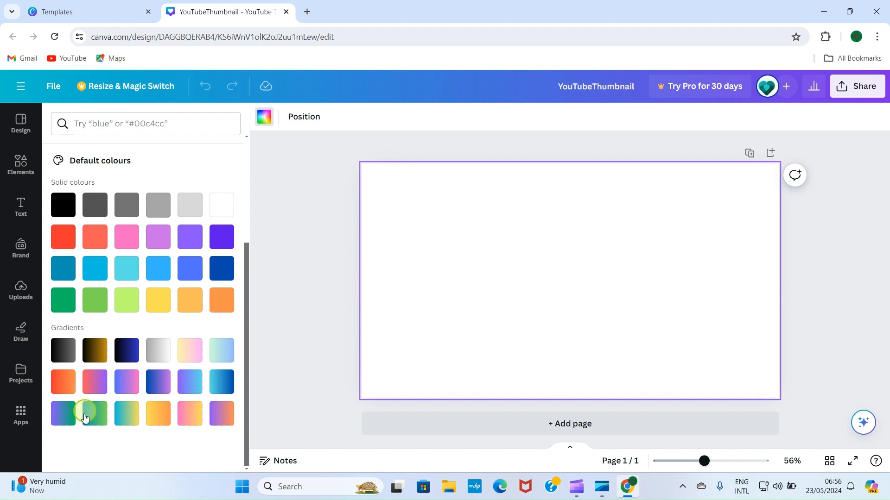
{"action": "left_click", "coordinate": [95, 351]}
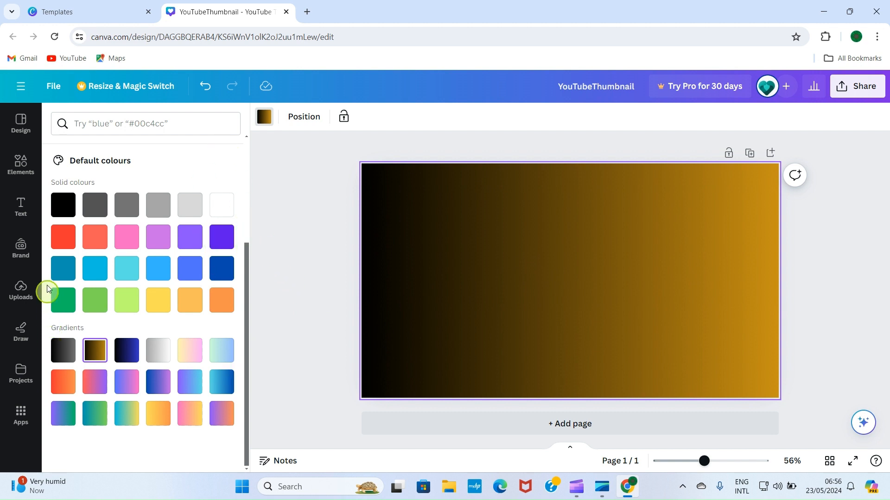
- Add a heading in the upper-left area of the thumbnail and replace its placeholder text with CREATE
{"action": "left_click", "coordinate": [17, 203]}
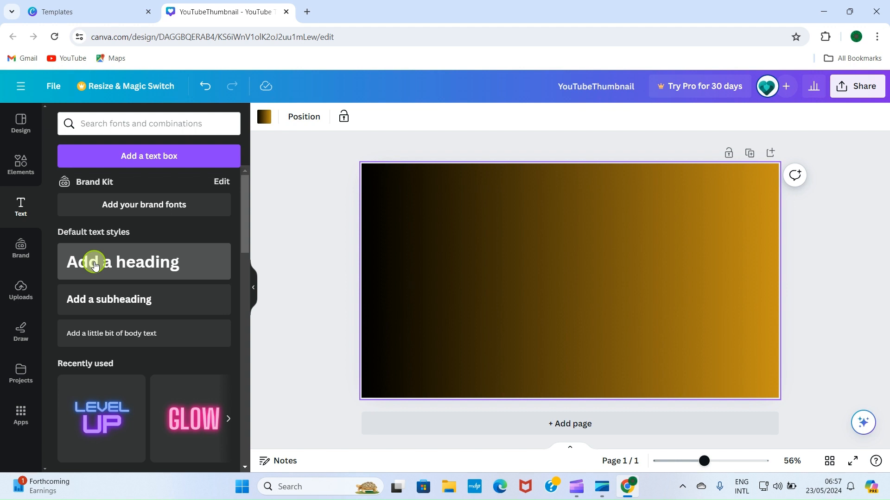
{"action": "left_click_drag", "start_coordinate": [121, 253], "coordinate": [395, 206]}
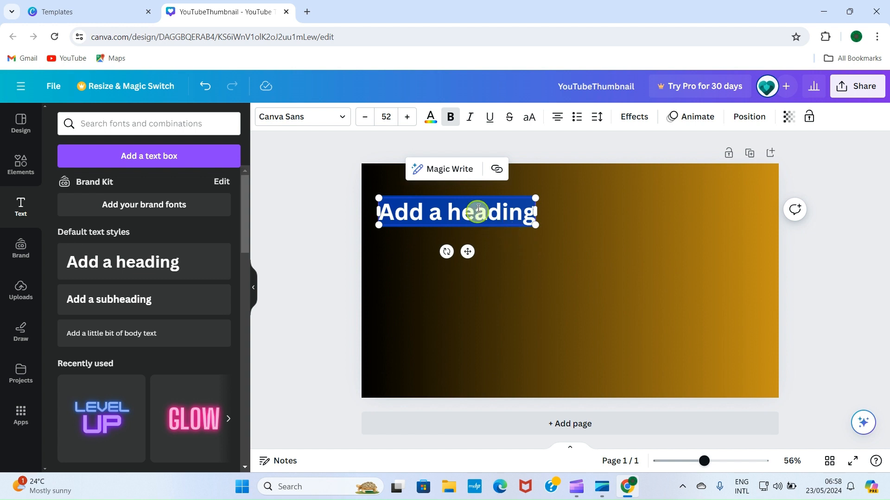
{"action": "double_click", "coordinate": [453, 212]}
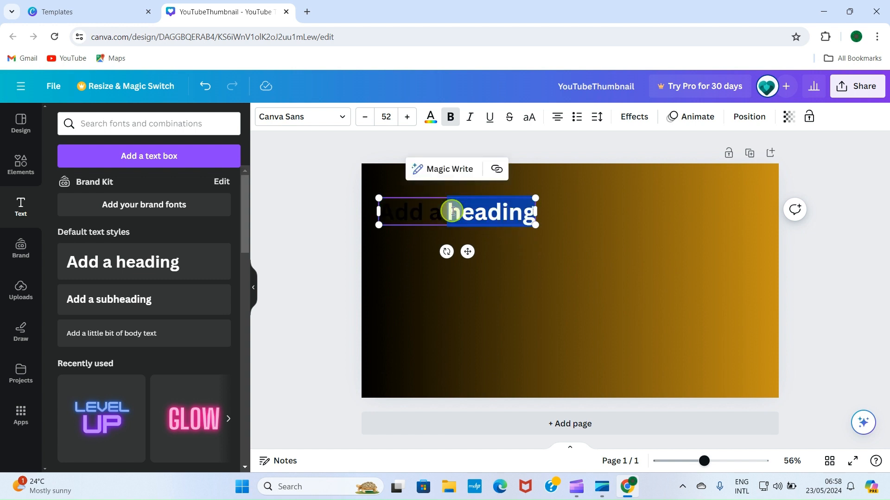
{"action": "key", "text": "BackSpace"}
{"action": "key", "text": "BackSpace"}
{"action": "key", "text": "BackSpace"}
{"action": "key", "text": "BackSpace"}
{"action": "key", "text": "BackSpace"}
{"action": "key", "text": "BackSpace"}
{"action": "key", "text": "BackSpace"}
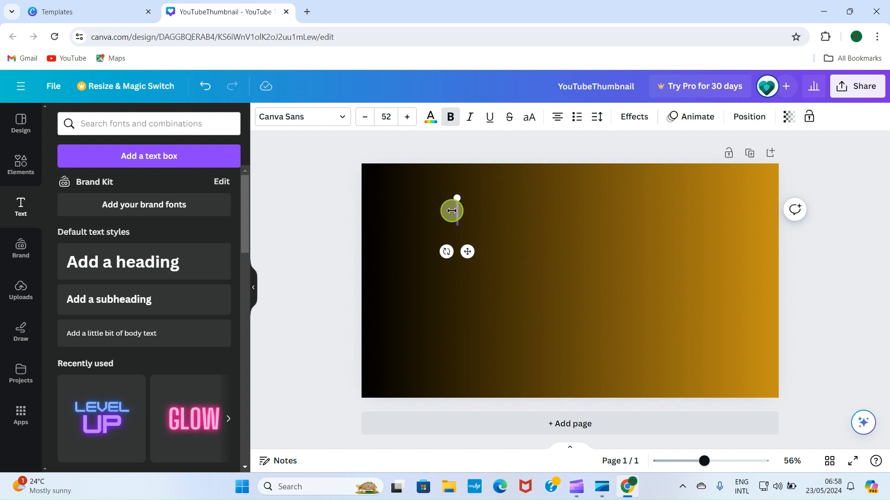
{"action": "type", "text": "CREATE"}
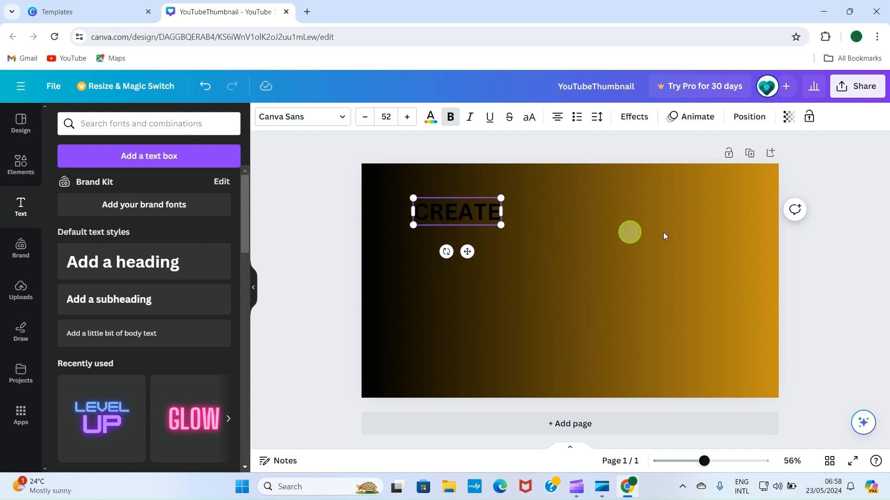
{"action": "left_click", "coordinate": [631, 273]}
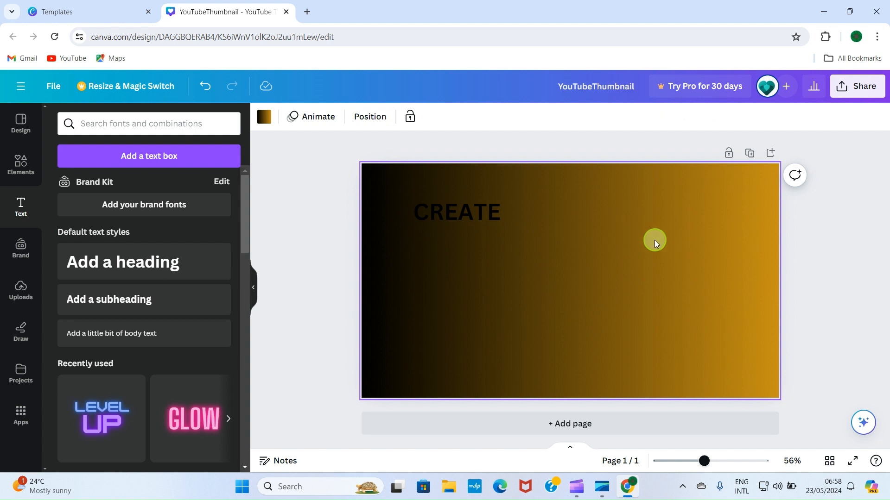
- Change the CREATE heading's text colour to solid white
{"action": "left_click", "coordinate": [448, 211]}
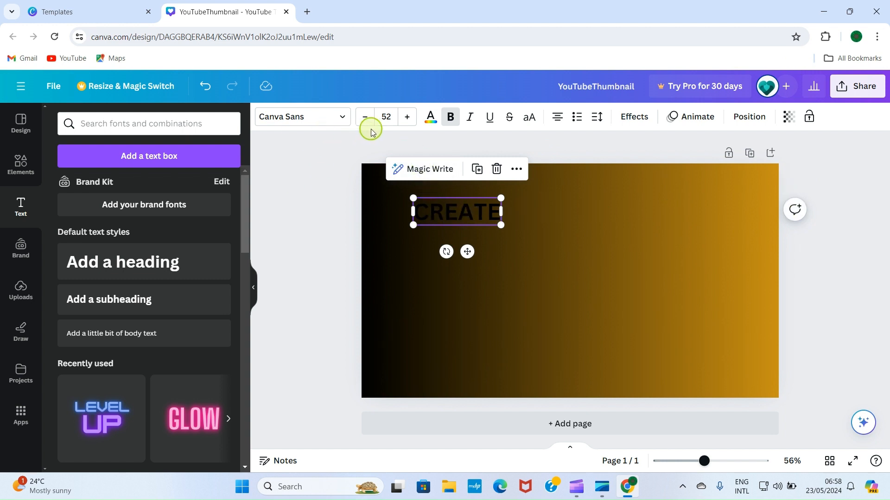
{"action": "left_click", "coordinate": [430, 119]}
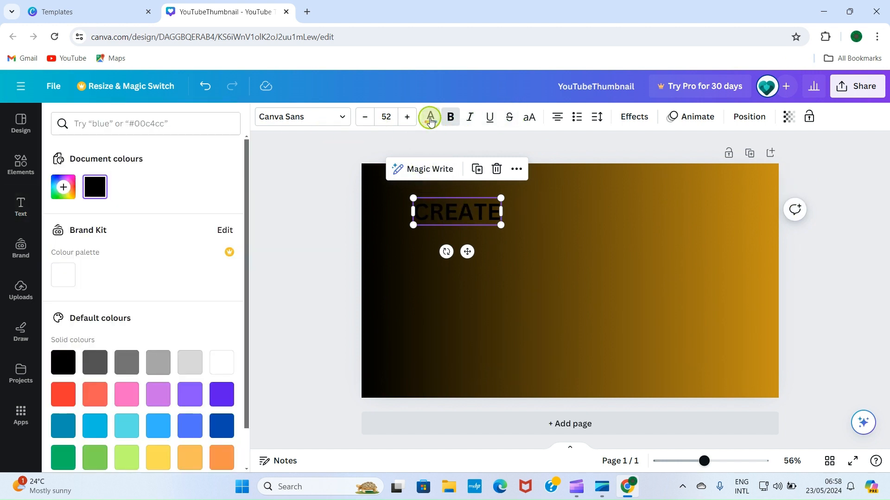
{"action": "scroll", "coordinate": [175, 334], "scroll_direction": "down", "scroll_amount": 1}
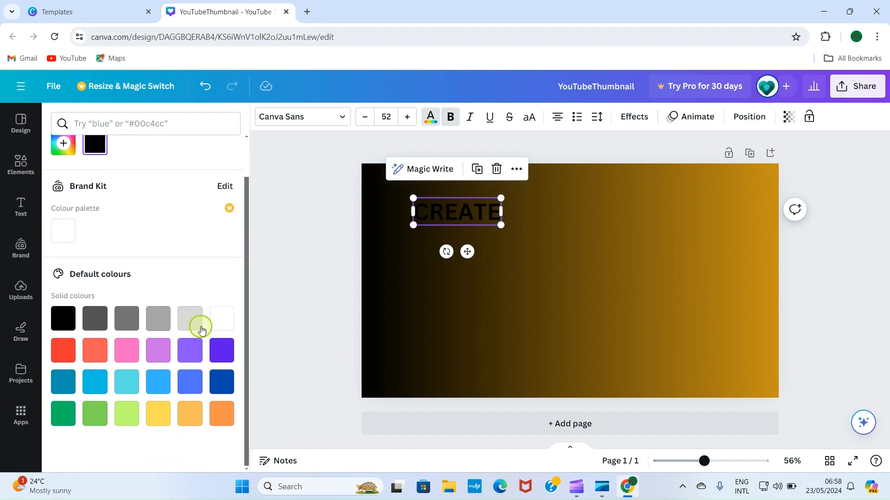
{"action": "left_click", "coordinate": [218, 324]}
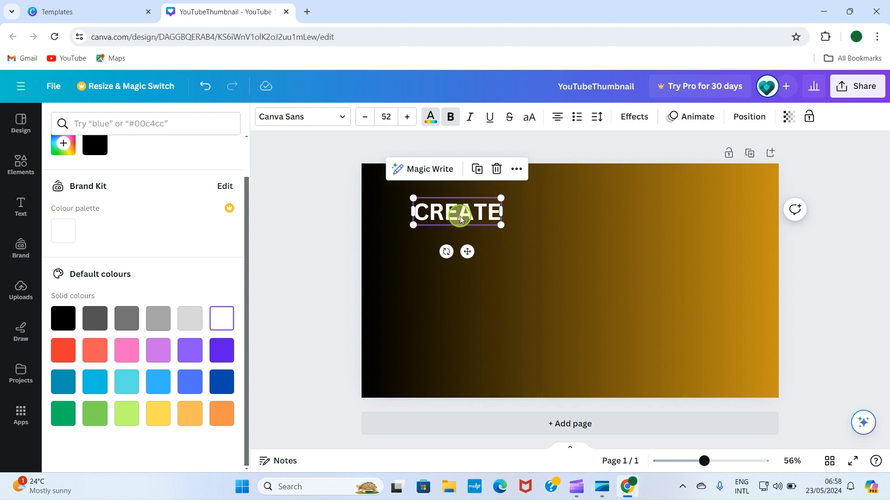
- Set the CREATE heading's font size to 100
{"action": "left_click", "coordinate": [387, 115]}
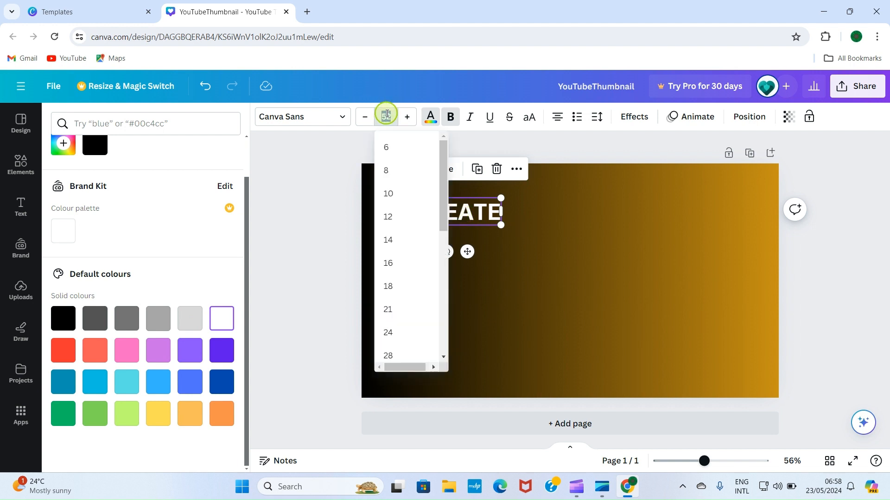
{"action": "type", "text": "100"}
{"action": "key", "text": "BackSpace"}
{"action": "type", "text": "5"}
{"action": "key", "text": "Return"}
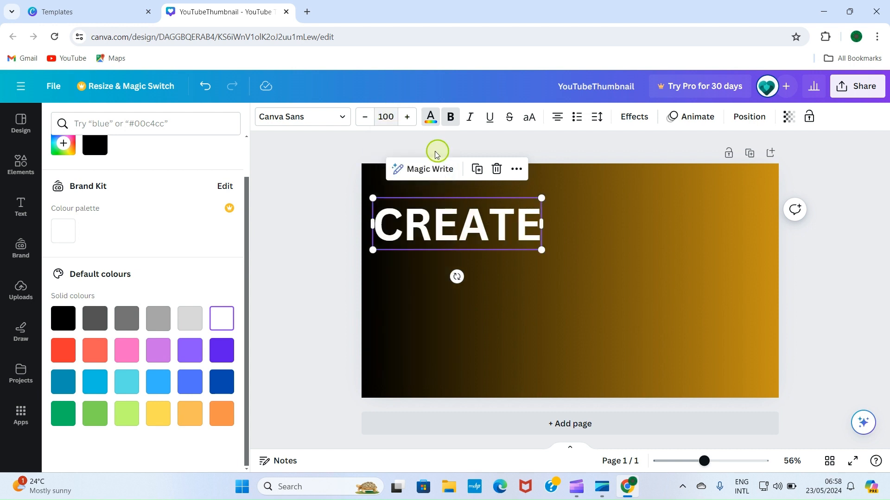
- Move the CREATE heading slightly up towards the thumbnail's upper-left corner
{"action": "left_click", "coordinate": [598, 277]}
{"action": "left_click", "coordinate": [466, 235]}
{"action": "left_click_drag", "start_coordinate": [466, 235], "coordinate": [463, 219]}
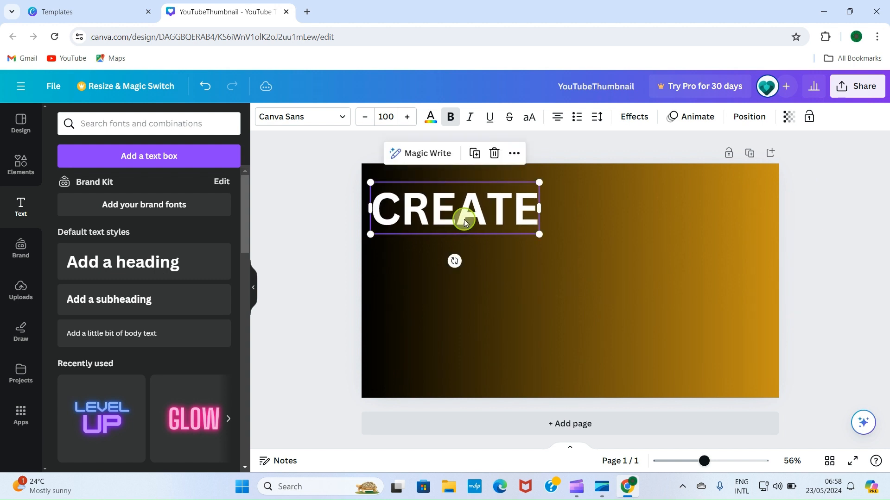
{"action": "left_click", "coordinate": [604, 290]}
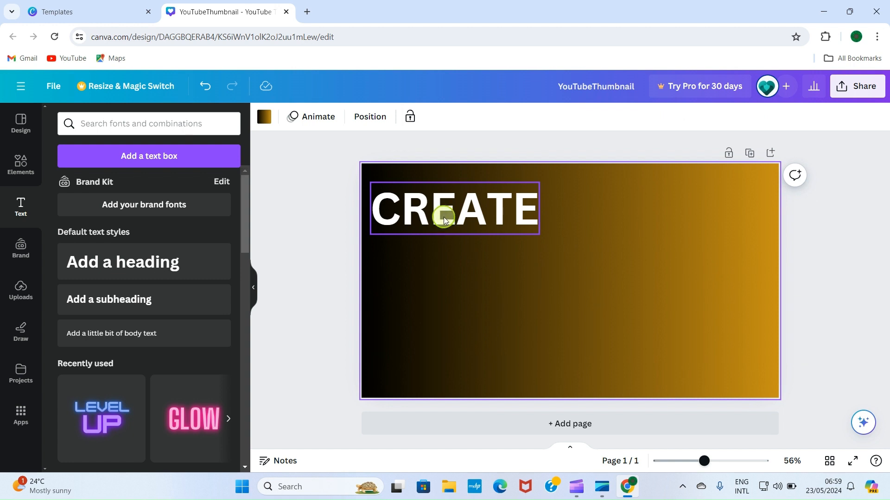
- Duplicate the CREATE heading and place the copy directly below the original, aligned with it
{"action": "left_click", "coordinate": [454, 218]}
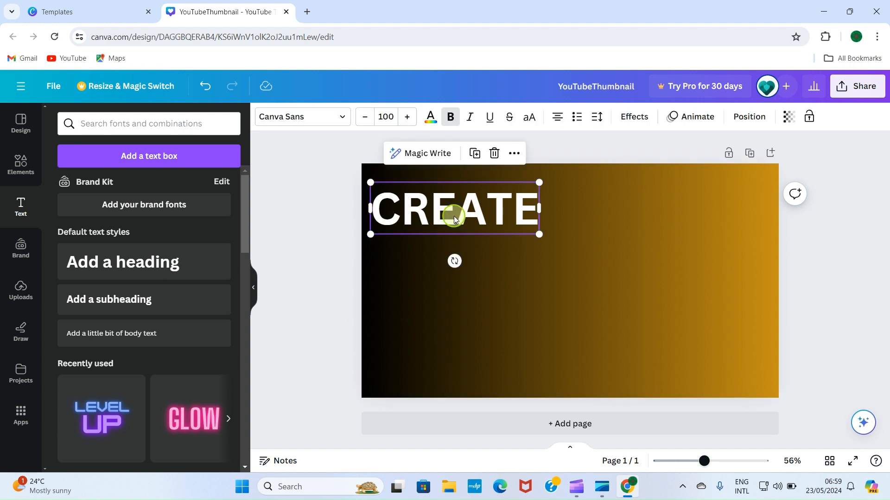
{"action": "left_click", "coordinate": [515, 155]}
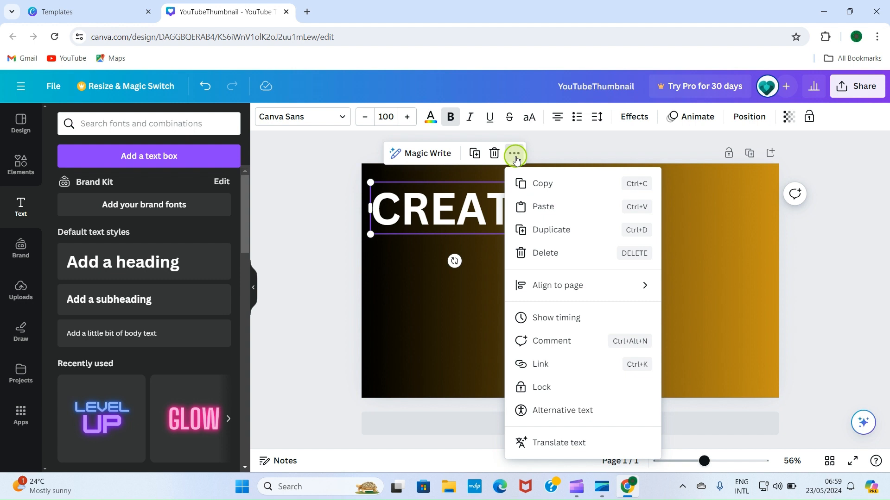
{"action": "left_click", "coordinate": [545, 230]}
{"action": "left_click_drag", "start_coordinate": [480, 217], "coordinate": [460, 251]}
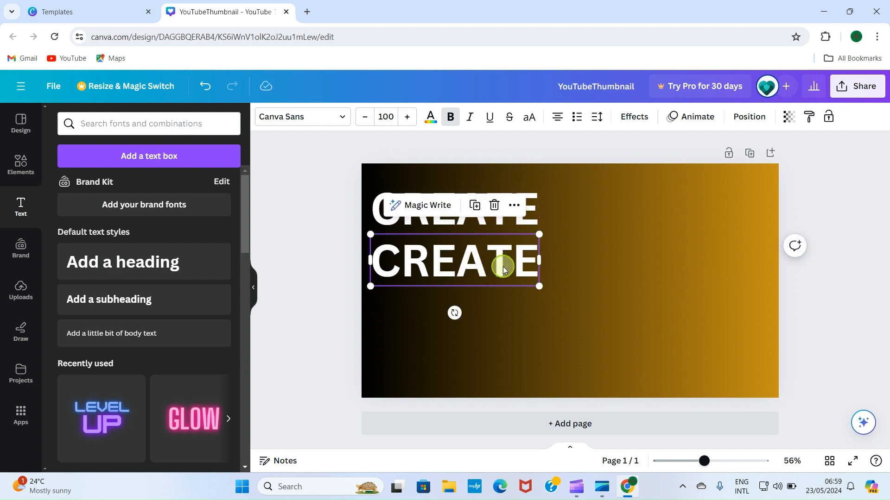
- Replace the text of the lower CREATE copy with YOUTUBE
{"action": "double_click", "coordinate": [482, 265]}
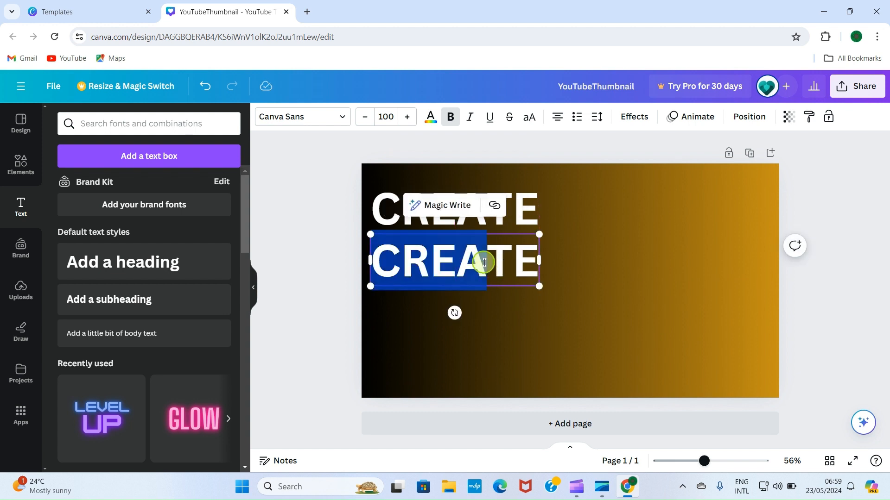
{"action": "left_click", "coordinate": [521, 261]}
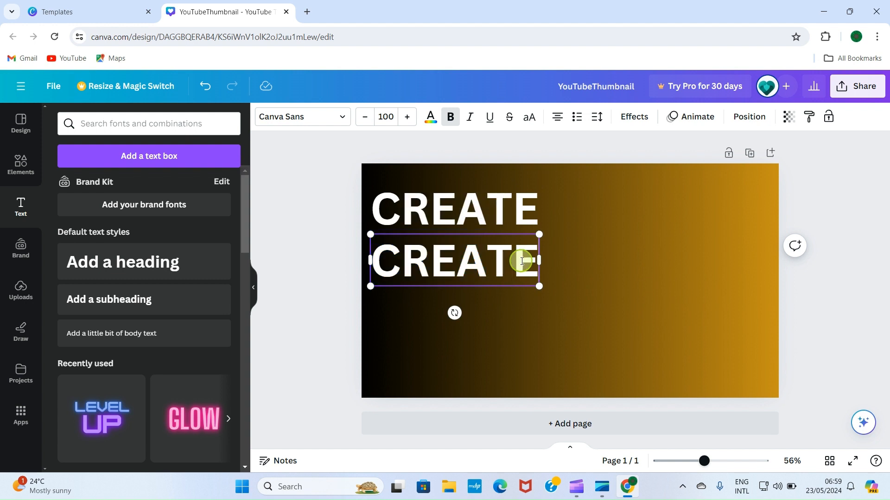
{"action": "key", "text": "BackSpace"}
{"action": "key", "text": "BackSpace"}
{"action": "key", "text": "BackSpace"}
{"action": "key", "text": "BackSpace"}
{"action": "key", "text": "BackSpace"}
{"action": "key", "text": "BackSpace"}
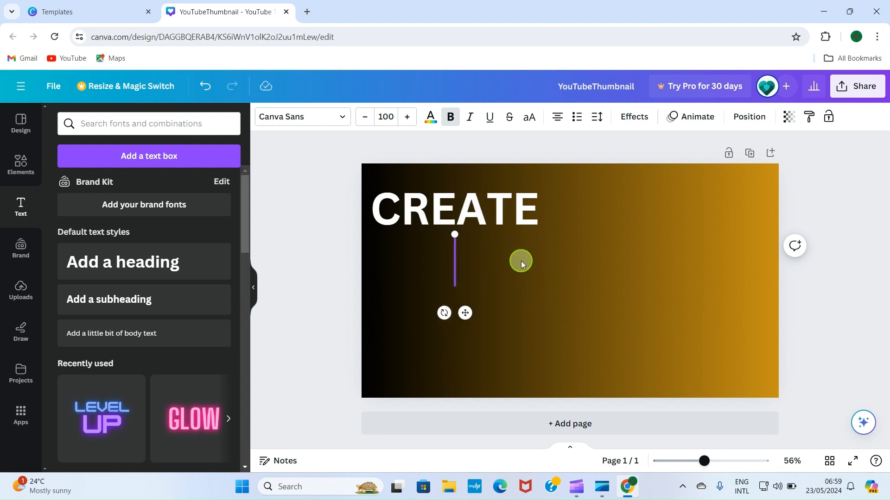
{"action": "type", "text": "YOUTUBE"}
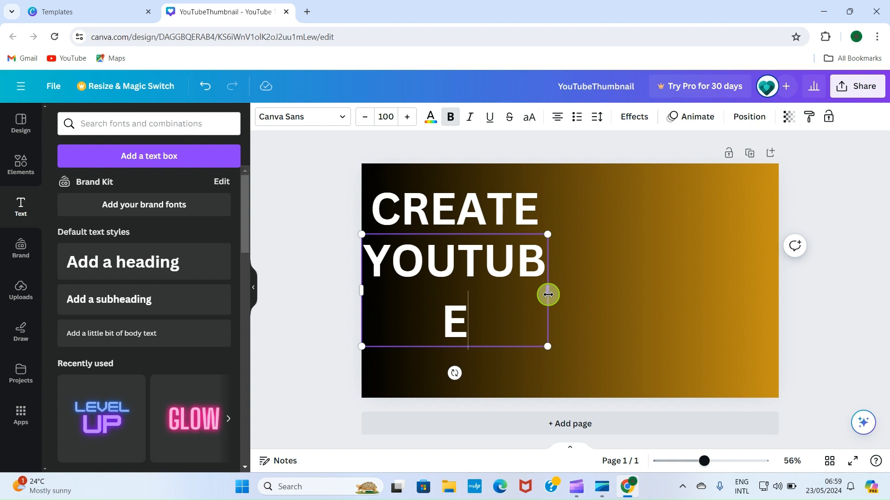
- Widen the YOUTUBE text box until the word fits on one line, and move it slightly lower beneath CREATE
{"action": "left_click_drag", "start_coordinate": [547, 295], "coordinate": [584, 294]}
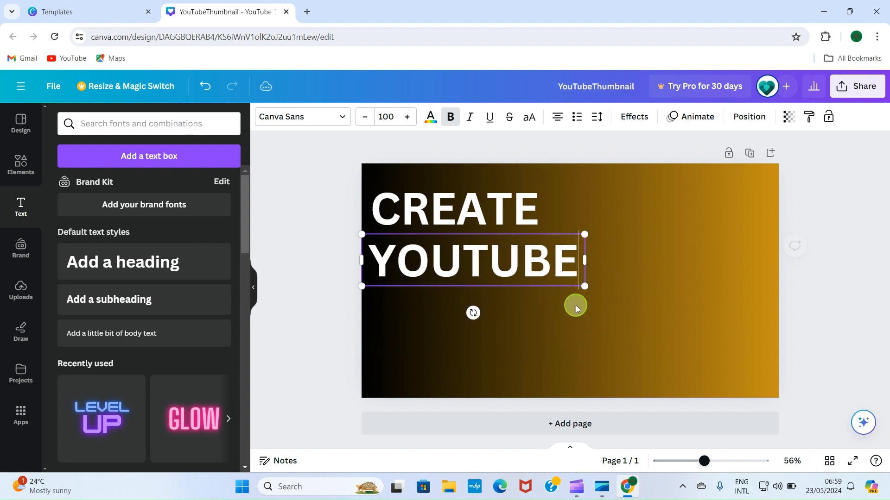
{"action": "left_click", "coordinate": [469, 332]}
{"action": "left_click_drag", "start_coordinate": [454, 268], "coordinate": [458, 291]}
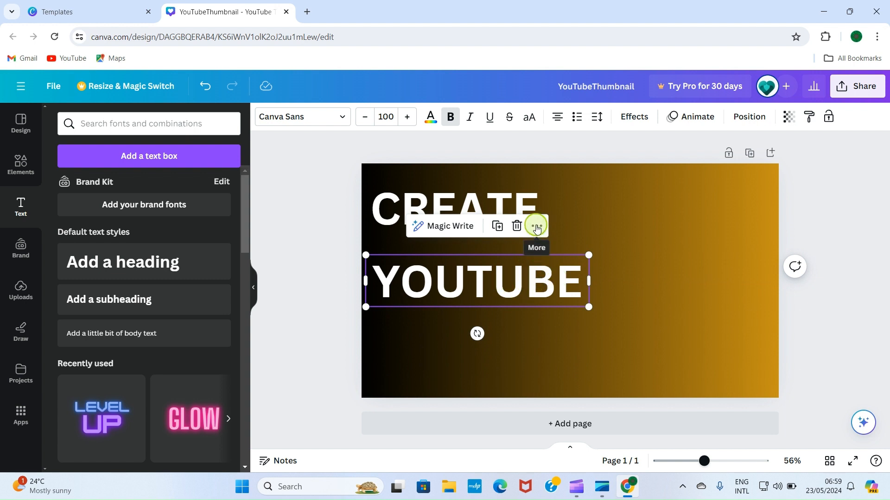
- Duplicate the YOUTUBE heading, placing the copy directly below it, and replace the copy's text with THUMBNAIL
{"action": "left_click", "coordinate": [497, 227]}
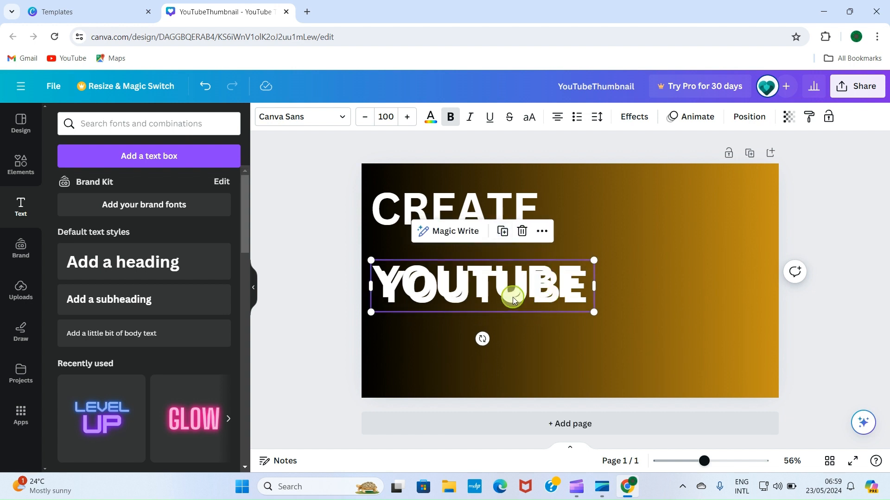
{"action": "left_click_drag", "start_coordinate": [513, 293], "coordinate": [513, 353]}
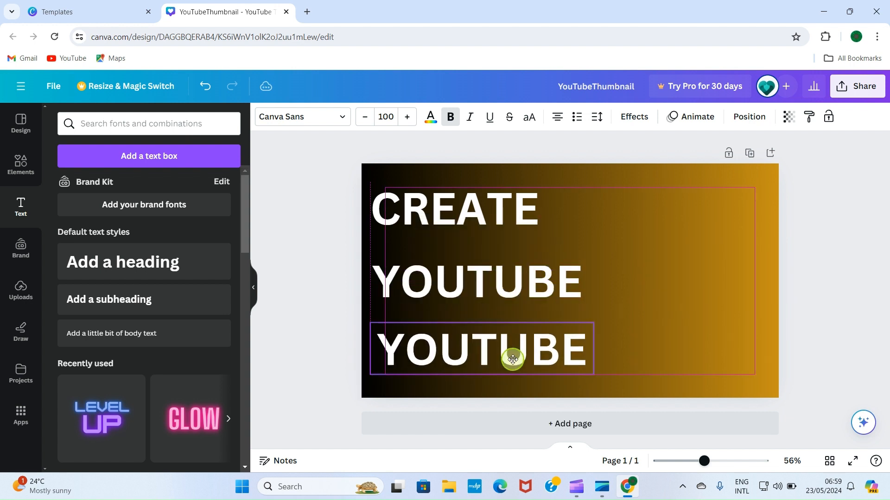
{"action": "double_click", "coordinate": [545, 352]}
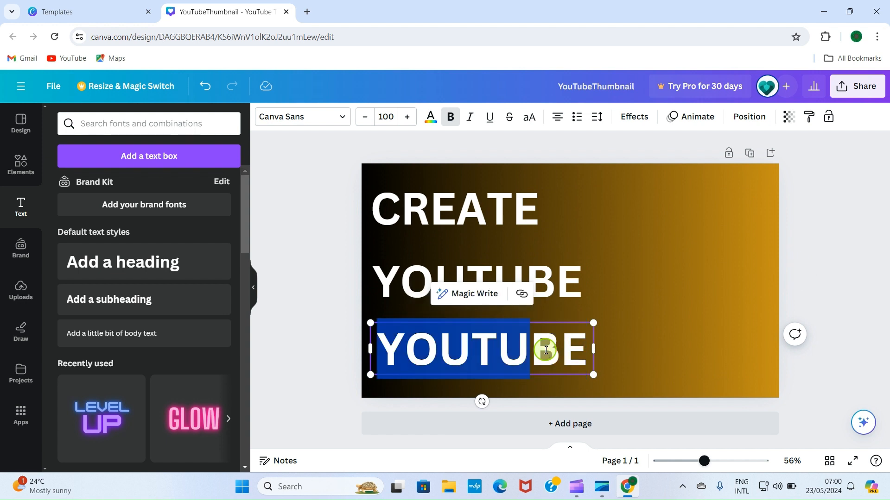
{"action": "key", "text": "BackSpace"}
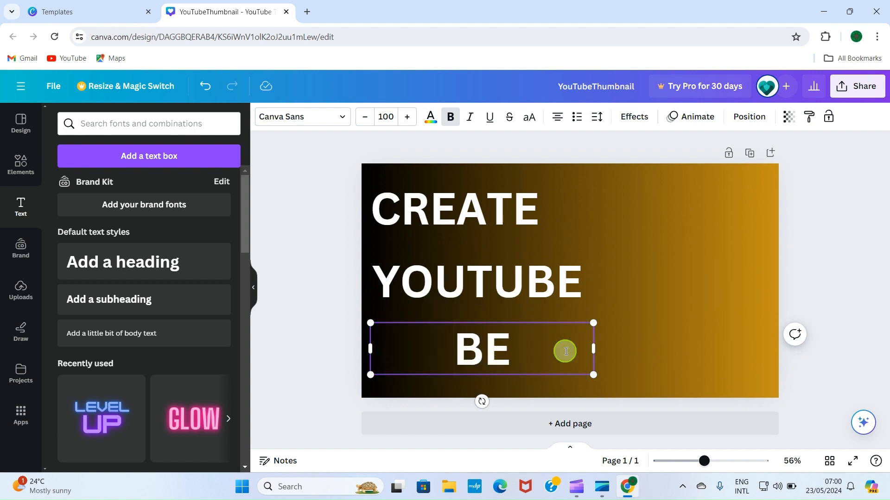
{"action": "key", "text": "Right"}
{"action": "key", "text": "BackSpace"}
{"action": "key", "text": "BackSpace"}
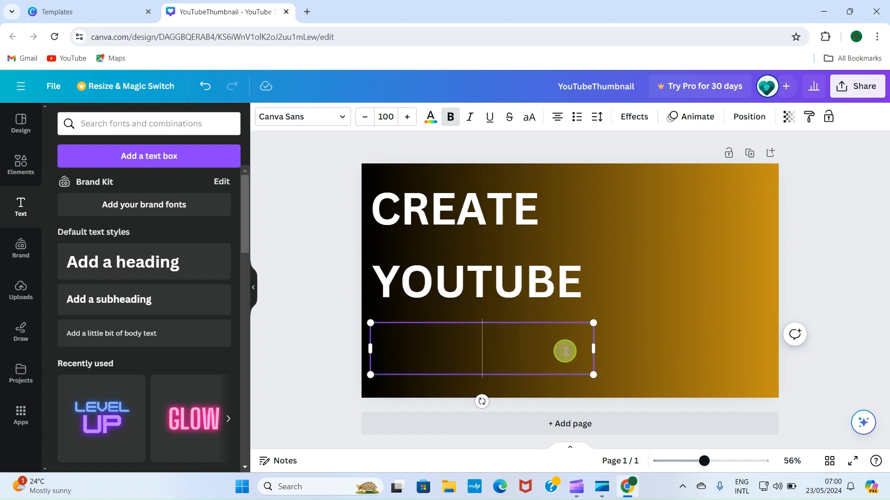
{"action": "type", "text": "THUMBNAIL"}
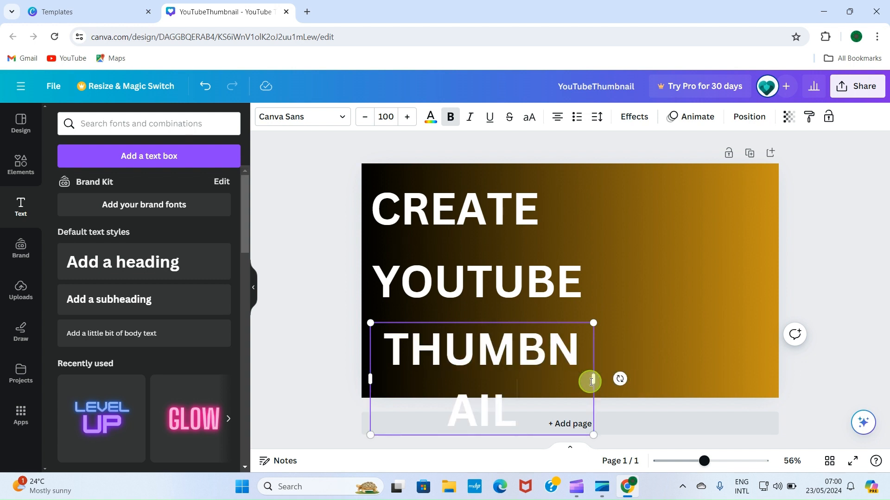
- Widen the THUMBNAIL text box until the word fits on one line, and move it slightly lower, left-aligned with YOUTUBE
{"action": "left_click_drag", "start_coordinate": [593, 378], "coordinate": [650, 376]}
{"action": "left_click_drag", "start_coordinate": [468, 354], "coordinate": [437, 355]}
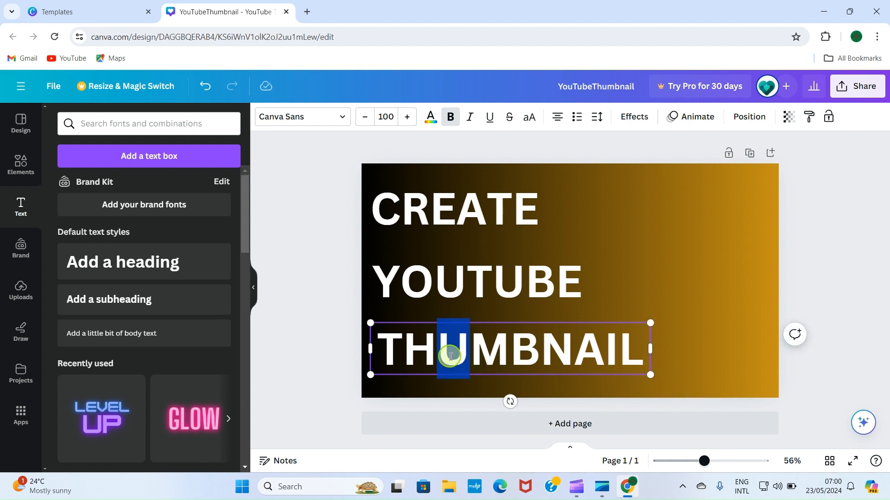
{"action": "left_click", "coordinate": [731, 294]}
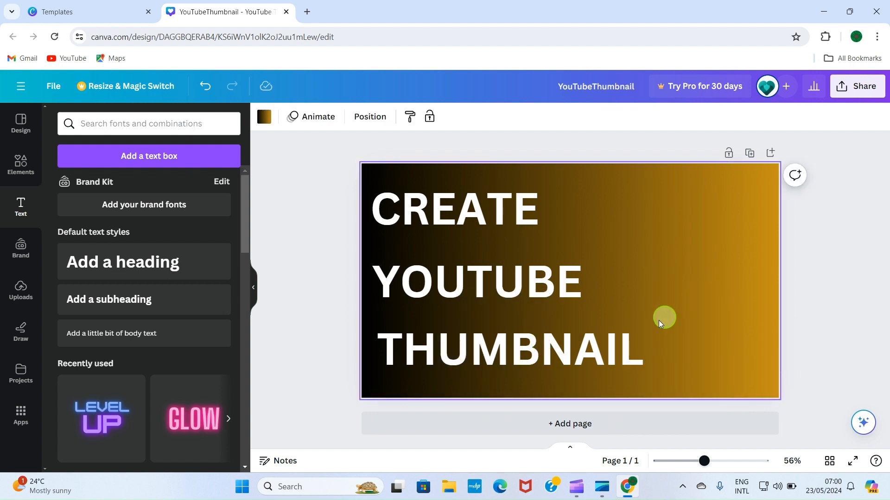
{"action": "left_click", "coordinate": [516, 333]}
{"action": "left_click_drag", "start_coordinate": [506, 348], "coordinate": [496, 354]}
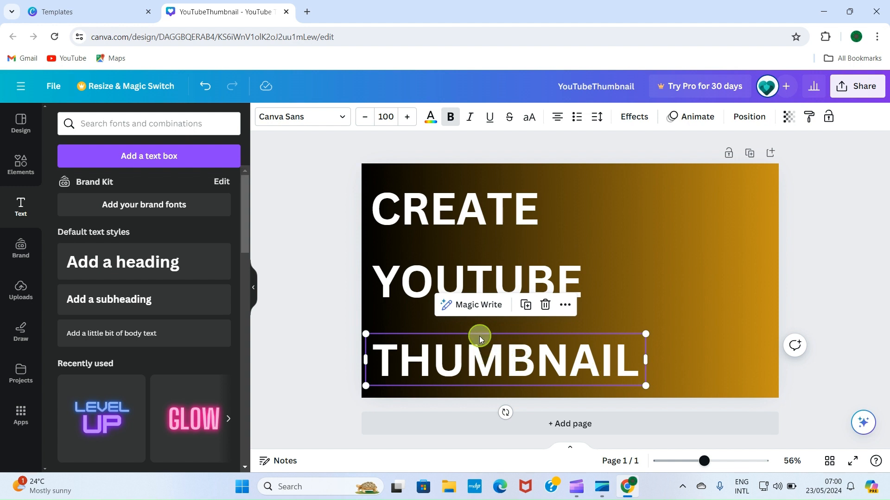
- Change the font of the THUMBNAIL heading to Anton
{"action": "left_click", "coordinate": [341, 120]}
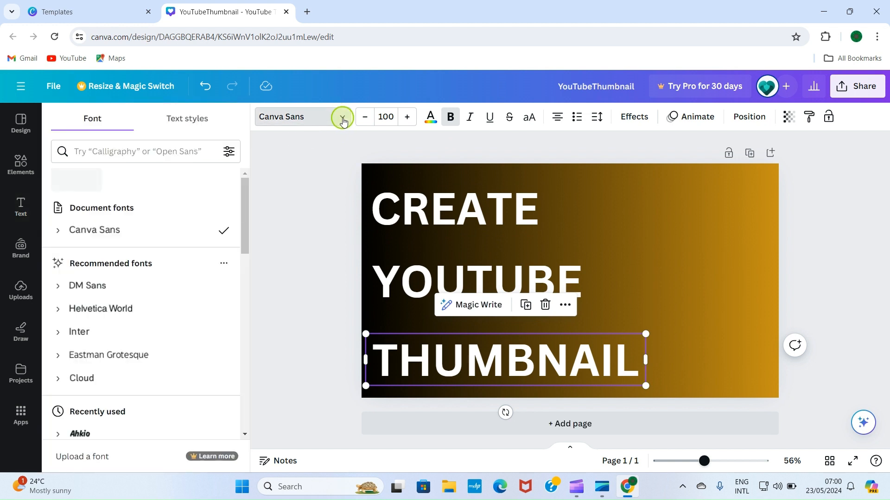
{"action": "scroll", "coordinate": [121, 297], "scroll_direction": "down", "scroll_amount": 3}
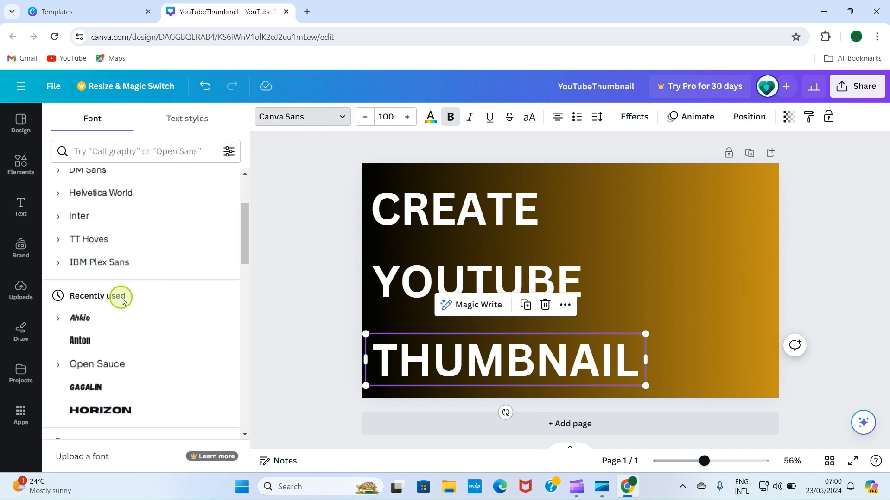
{"action": "left_click", "coordinate": [81, 344]}
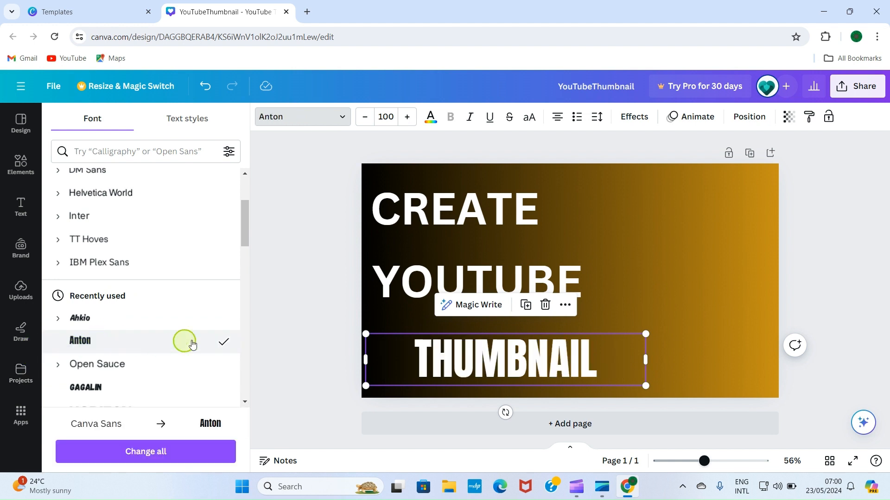
- Set the THUMBNAIL heading's font size to 120 and shift the heading close to the thumbnail's left edge
{"action": "left_click", "coordinate": [407, 118]}
{"action": "left_click", "coordinate": [406, 119]}
{"action": "left_click", "coordinate": [406, 118]}
{"action": "left_click", "coordinate": [406, 118]}
{"action": "left_click", "coordinate": [406, 118]}
{"action": "left_click", "coordinate": [406, 118]}
{"action": "left_click", "coordinate": [406, 118]}
{"action": "left_click", "coordinate": [406, 119]}
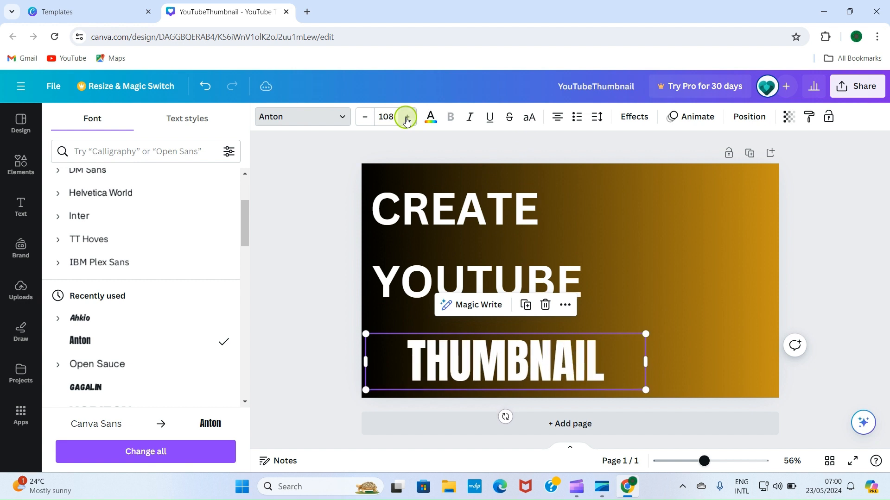
{"action": "left_click", "coordinate": [407, 118]}
{"action": "left_click", "coordinate": [406, 118]}
{"action": "left_click", "coordinate": [406, 118]}
{"action": "left_click", "coordinate": [406, 118]}
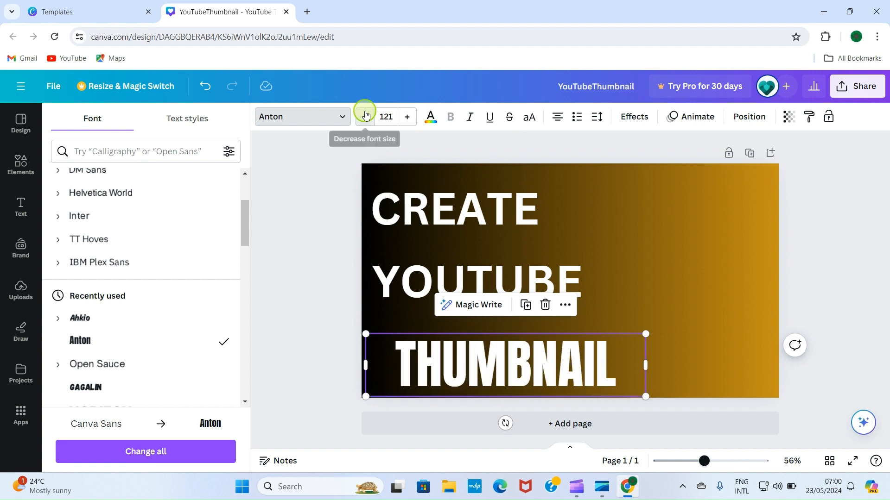
{"action": "left_click", "coordinate": [364, 116]}
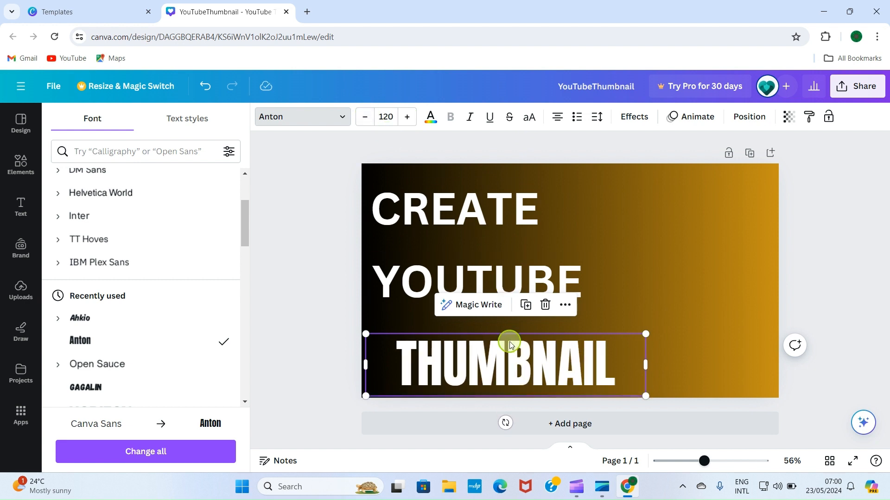
{"action": "left_click_drag", "start_coordinate": [494, 352], "coordinate": [473, 353]}
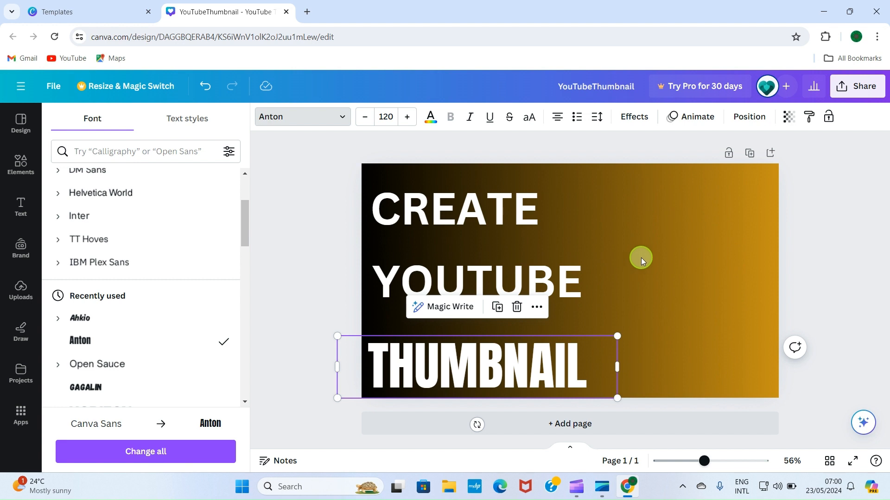
- Change the font of the CREATE heading to Anton
{"action": "left_click", "coordinate": [429, 214]}
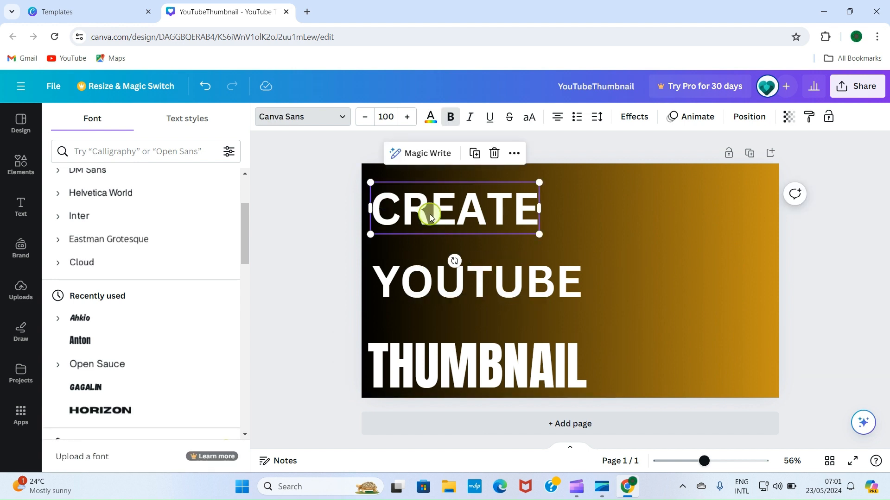
{"action": "left_click", "coordinate": [338, 116]}
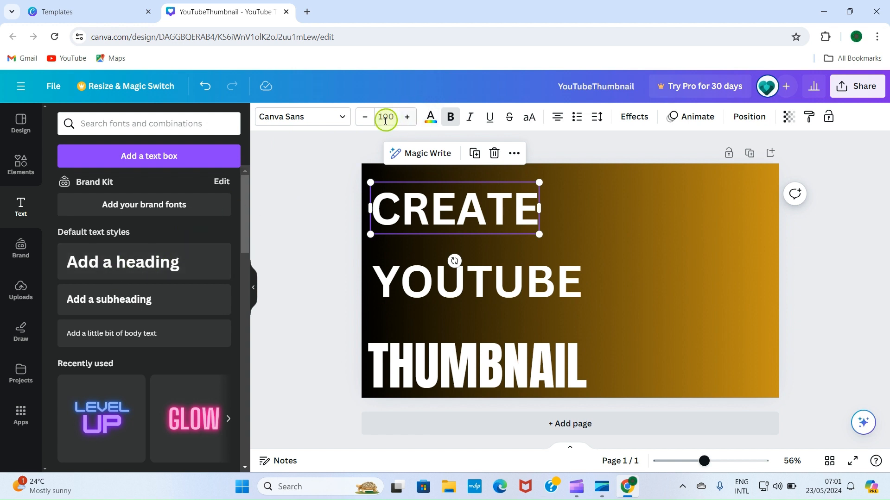
{"action": "left_click", "coordinate": [343, 119]}
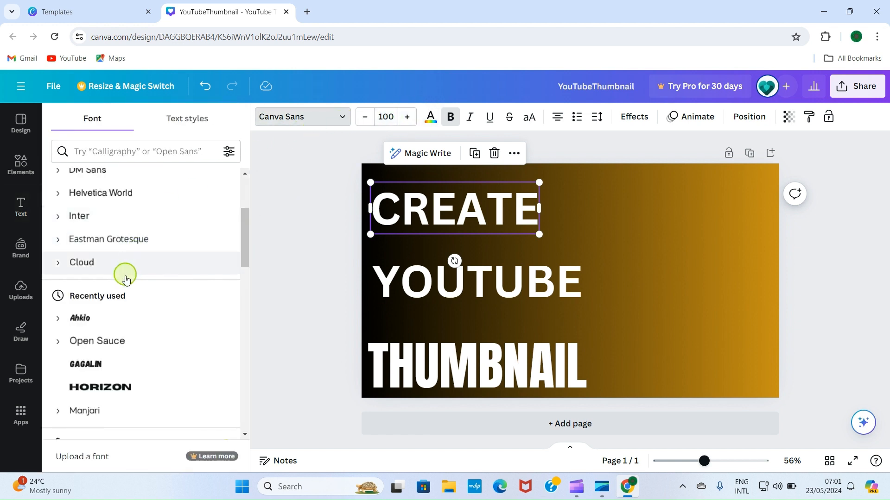
{"action": "scroll", "coordinate": [121, 278], "scroll_direction": "down", "scroll_amount": 4}
{"action": "scroll", "coordinate": [112, 295], "scroll_direction": "down", "scroll_amount": 3}
{"action": "scroll", "coordinate": [113, 291], "scroll_direction": "up", "scroll_amount": 10}
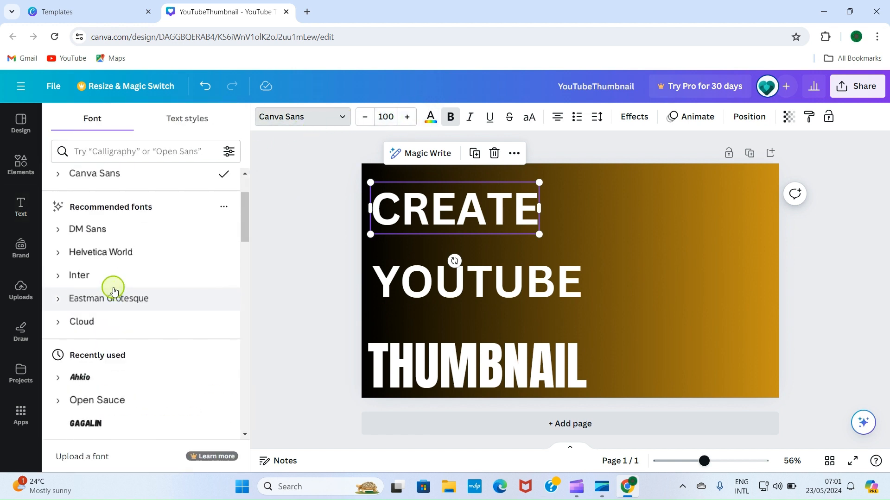
{"action": "left_click", "coordinate": [80, 229]}
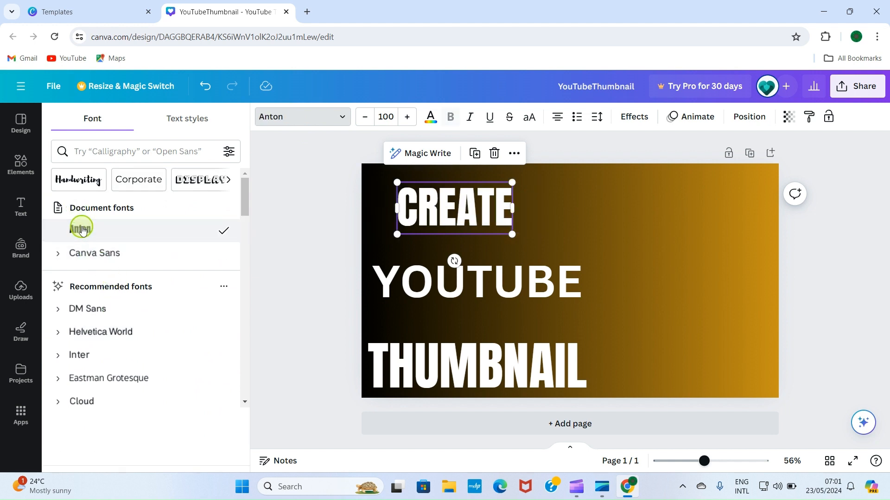
- Set the font size of the CREATE heading to 130
{"action": "left_click", "coordinate": [390, 117]}
{"action": "type", "text": "1"}
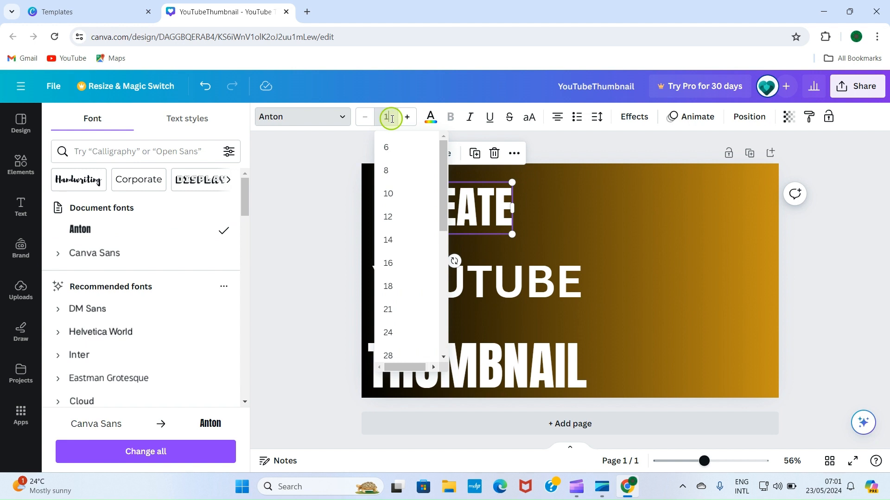
{"action": "type", "text": "30"}
{"action": "key", "text": "Return"}
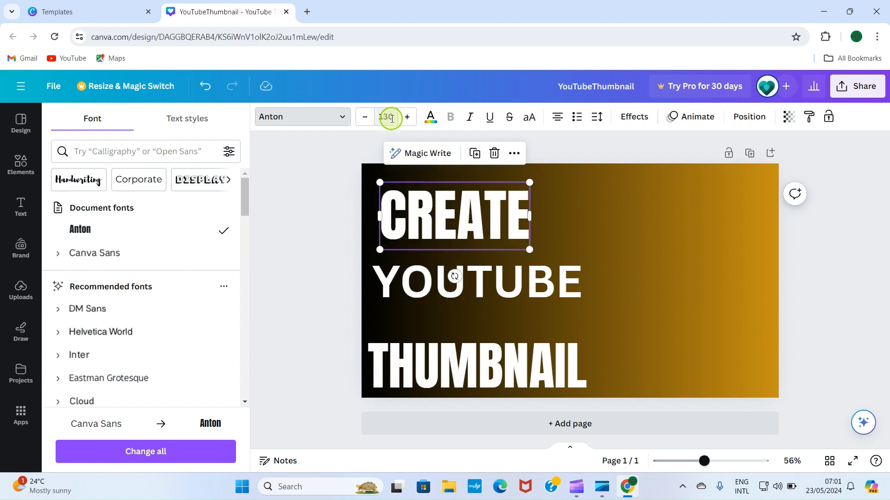
{"action": "left_click", "coordinate": [318, 242]}
- Change the font of the YOUTUBE heading to Anton
{"action": "left_click", "coordinate": [507, 294]}
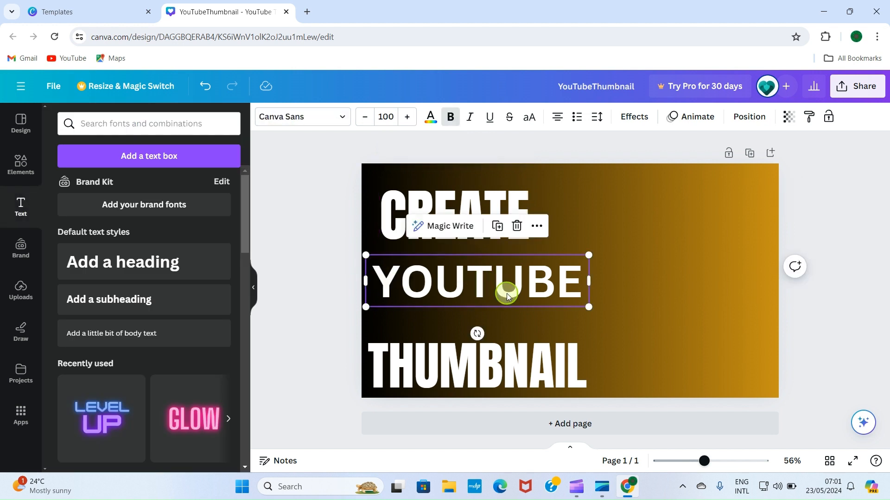
{"action": "left_click", "coordinate": [332, 122]}
{"action": "left_click", "coordinate": [338, 117]}
{"action": "left_click", "coordinate": [338, 116]}
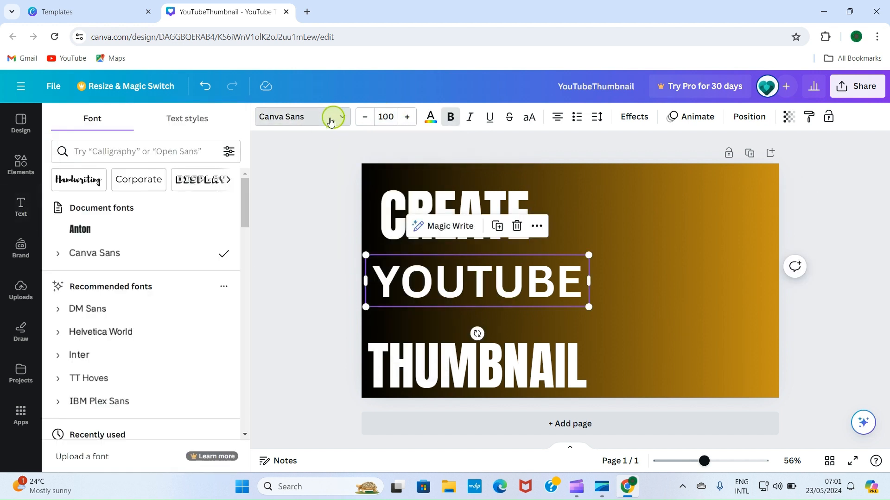
{"action": "left_click", "coordinate": [91, 231]}
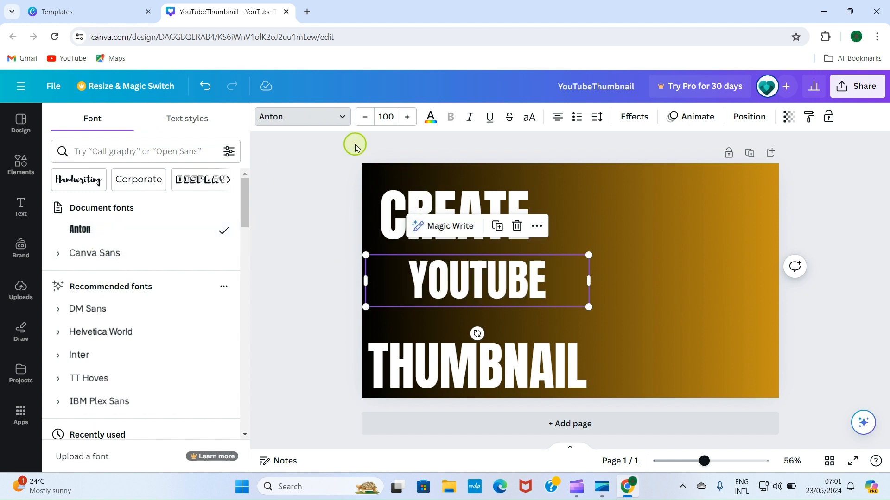
- Set the font size of the YOUTUBE heading to 120
{"action": "left_click", "coordinate": [386, 117]}
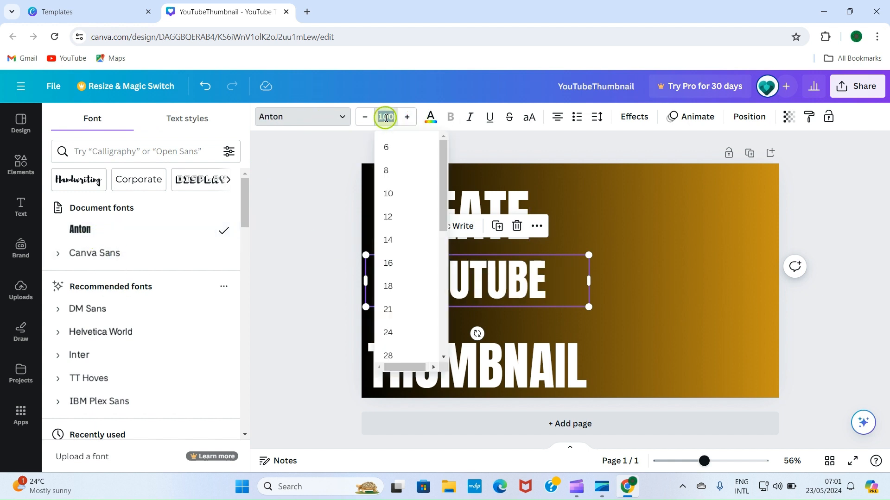
{"action": "key", "text": "BackSpace"}
{"action": "type", "text": "110"}
{"action": "key", "text": "Return"}
{"action": "left_click", "coordinate": [307, 216]}
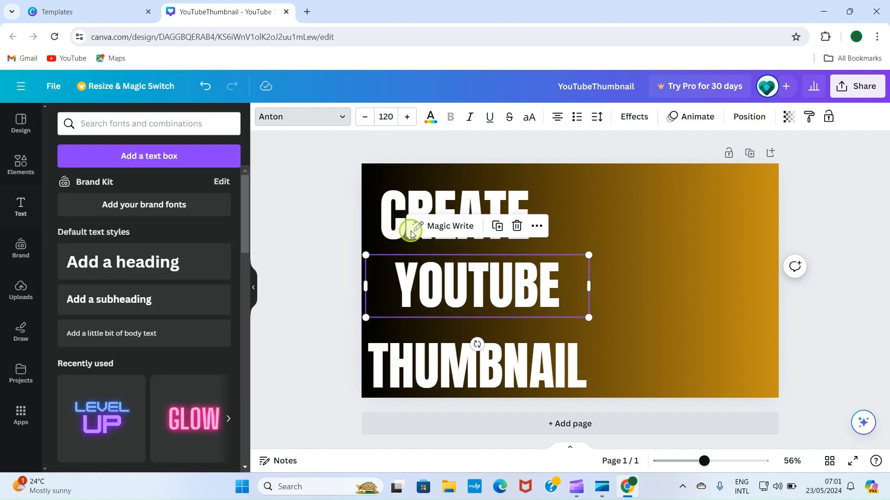
- Move the YOUTUBE heading left and slightly down so it sits between CREATE and THUMBNAIL near the thumbnail's left edge
{"action": "left_click", "coordinate": [857, 280]}
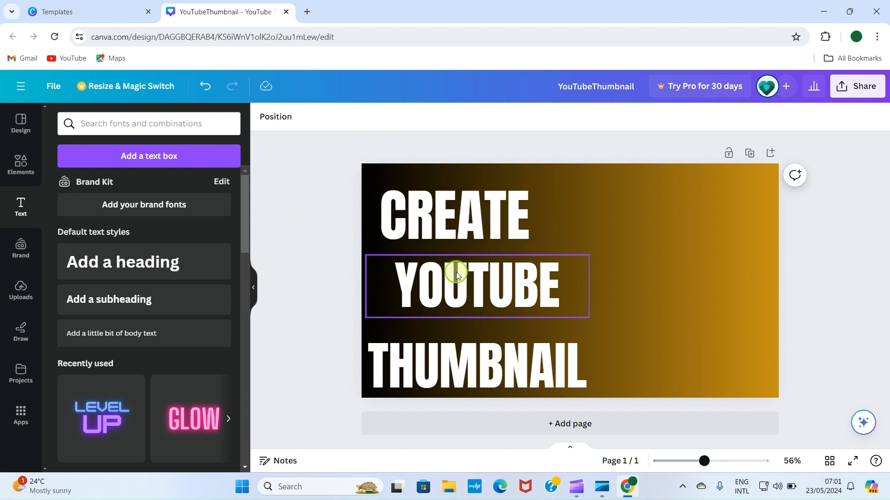
{"action": "left_click_drag", "start_coordinate": [457, 272], "coordinate": [431, 279]}
{"action": "left_click", "coordinate": [309, 190]}
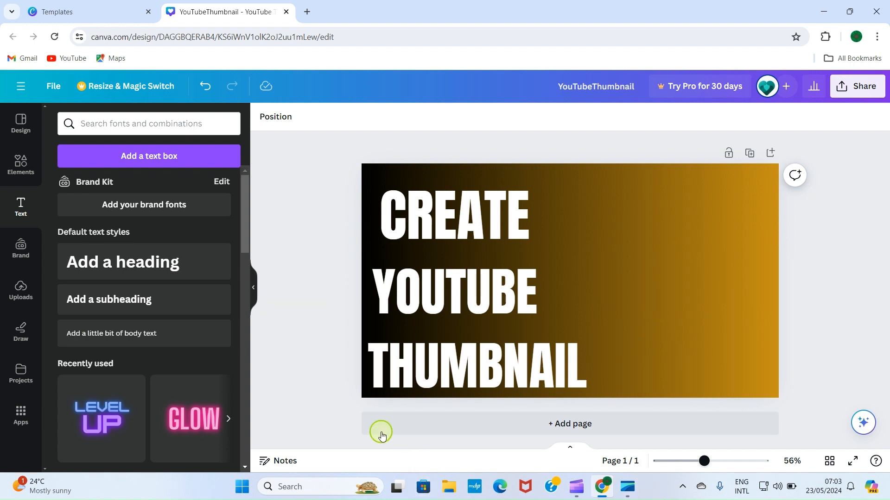
- Switch to File Explorer and open the photo IMG_0530 from the MY PICTURES folder inside Pictures
{"action": "left_click", "coordinate": [447, 490]}
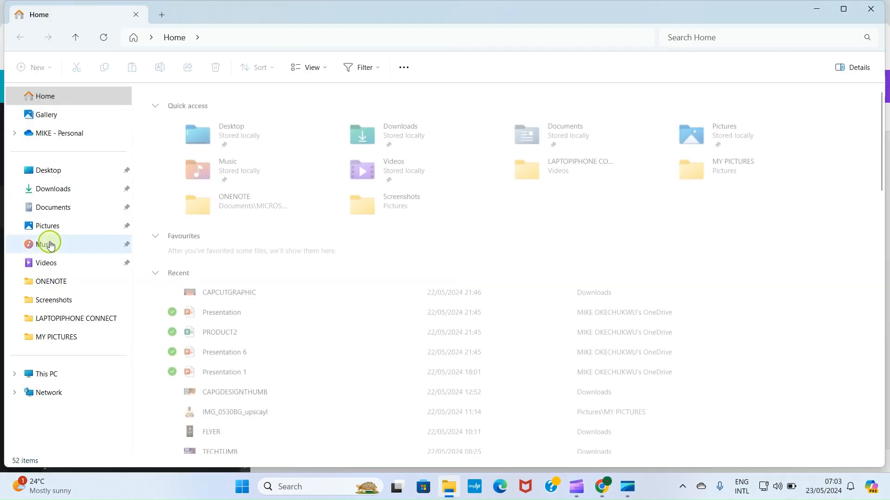
{"action": "left_click", "coordinate": [60, 231]}
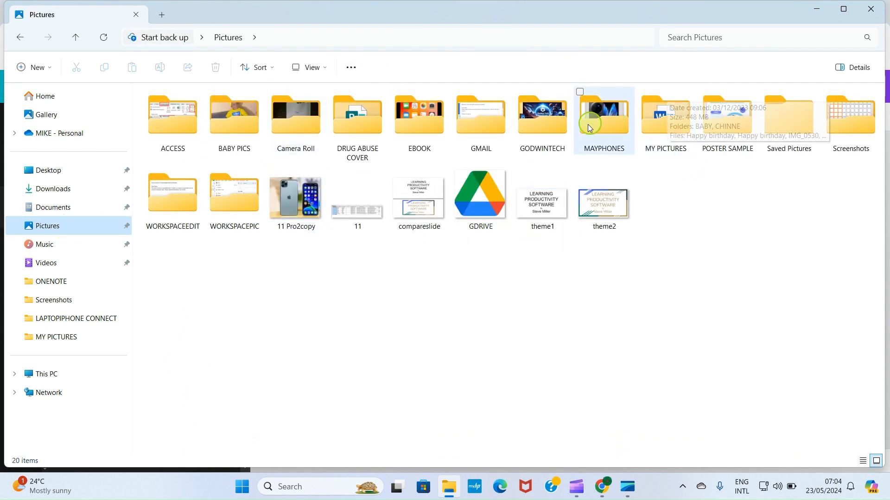
{"action": "double_click", "coordinate": [663, 141]}
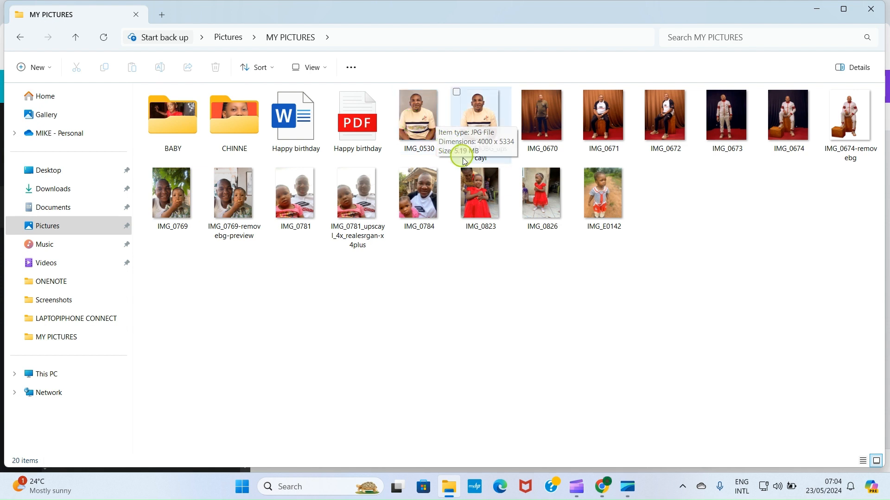
{"action": "left_click", "coordinate": [415, 125]}
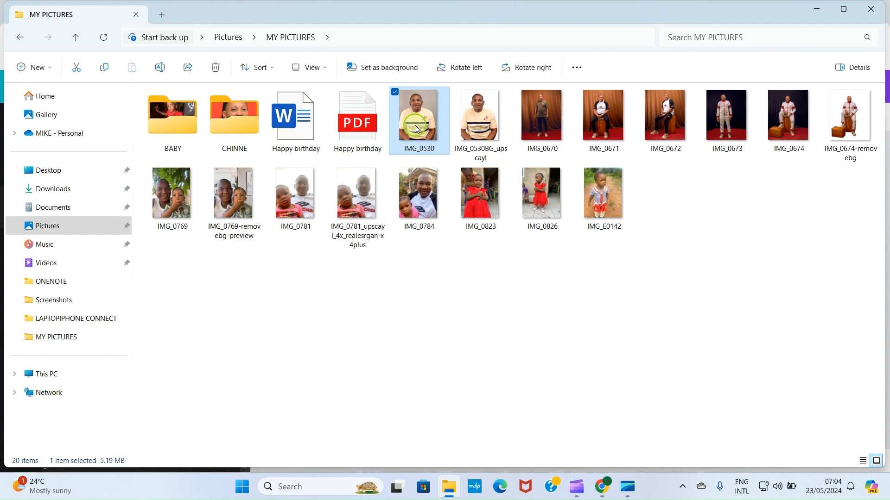
{"action": "double_click", "coordinate": [416, 125]}
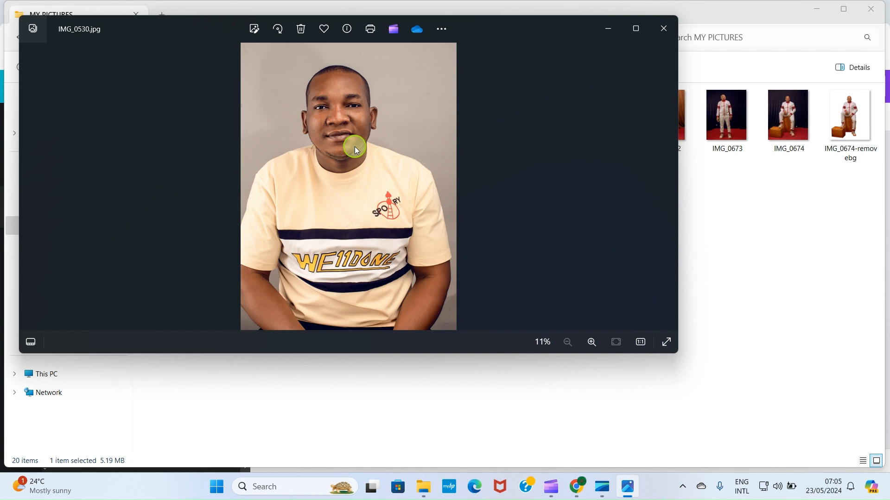
- Close the IMG_0530 photo preview, deselect the photo and minimise File Explorer to return to the browser
{"action": "left_click", "coordinate": [665, 34]}
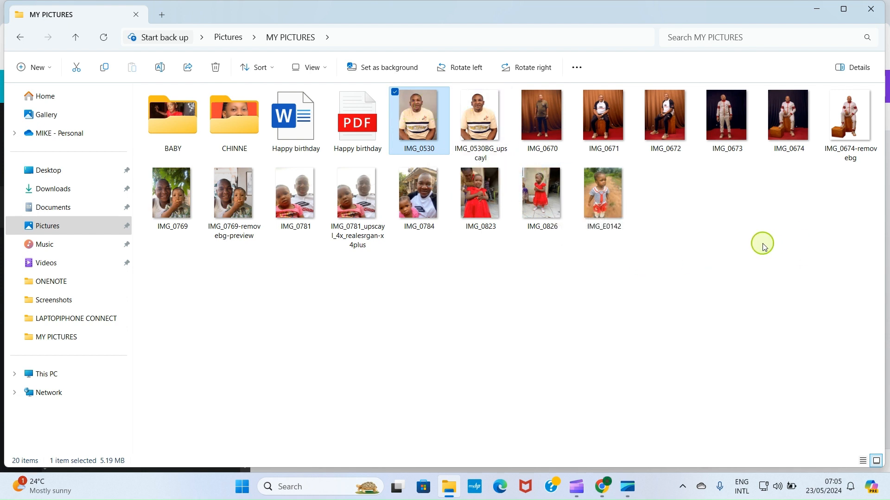
{"action": "left_click", "coordinate": [395, 91]}
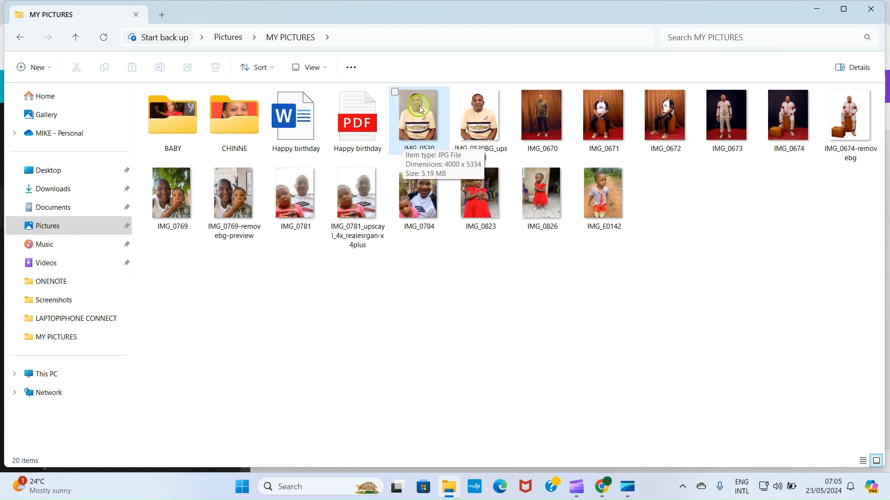
{"action": "left_click", "coordinate": [817, 12]}
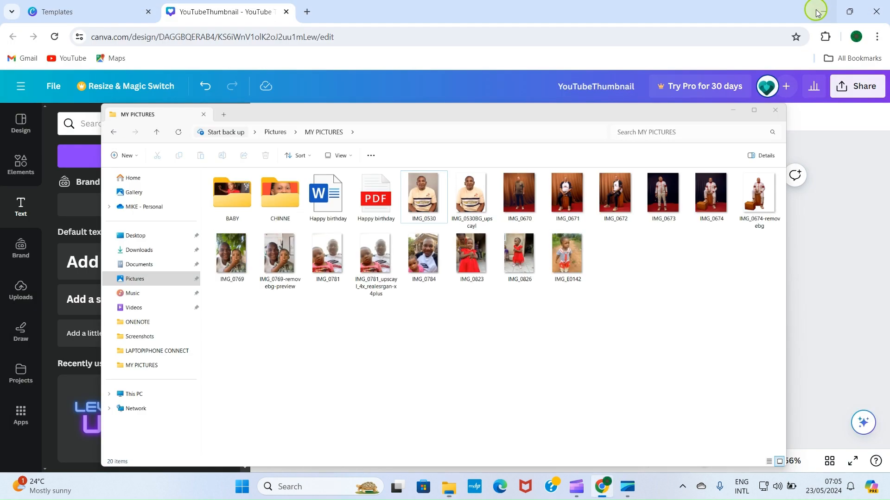
- Open the remove.bg website in a new browser tab
{"action": "left_click", "coordinate": [309, 11]}
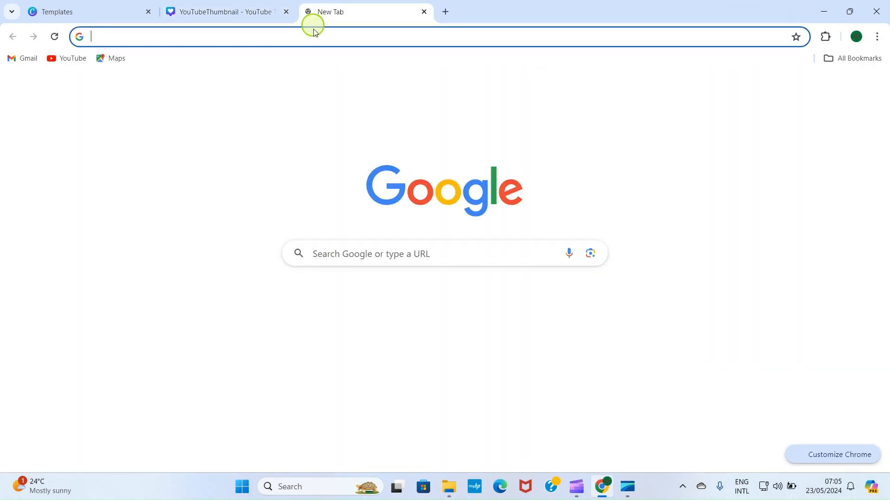
{"action": "type", "text": "c"}
{"action": "key", "text": "BackSpace"}
{"action": "key", "text": "BackSpace"}
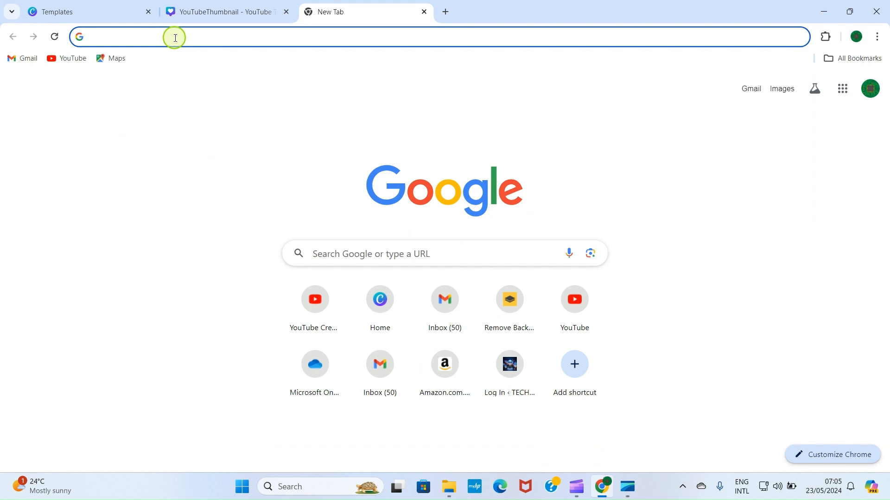
{"action": "type", "text": "re"}
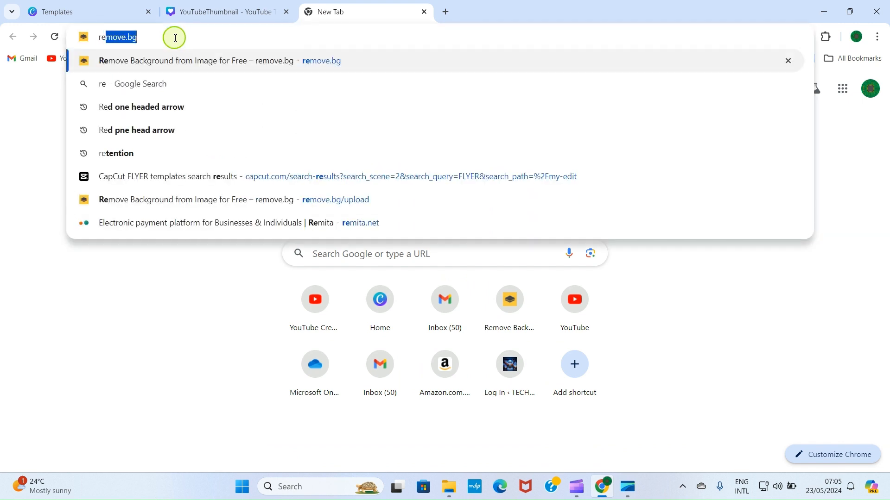
{"action": "key", "text": "Right"}
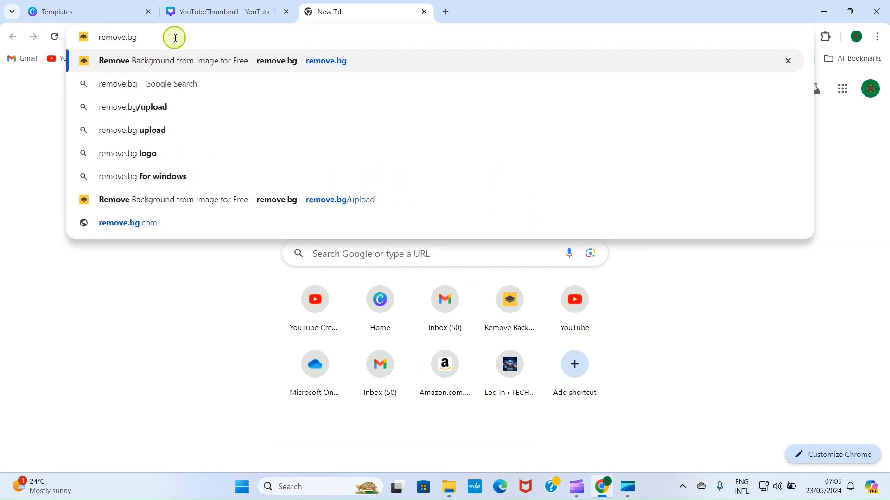
{"action": "key", "text": "Return"}
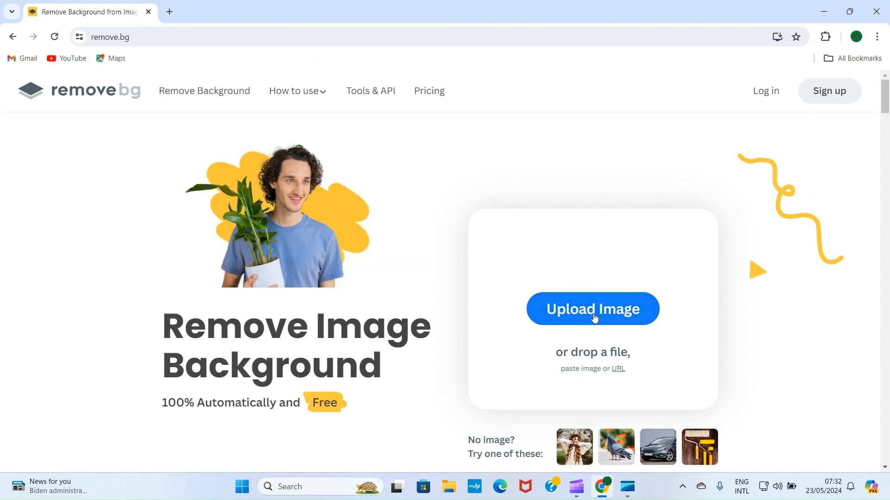
- Upload IMG_0530 from MY PICTURES for background removal and download the 432 × 577 px cutout
{"action": "left_click", "coordinate": [604, 320]}
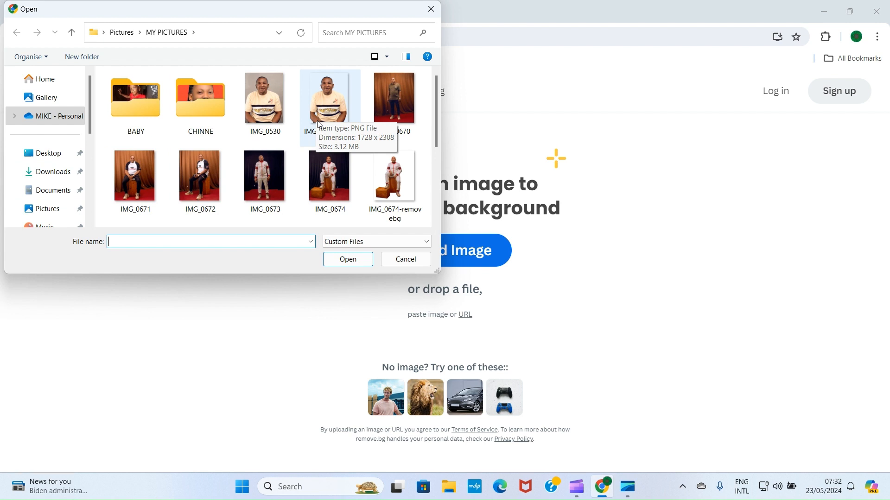
{"action": "left_click", "coordinate": [263, 99]}
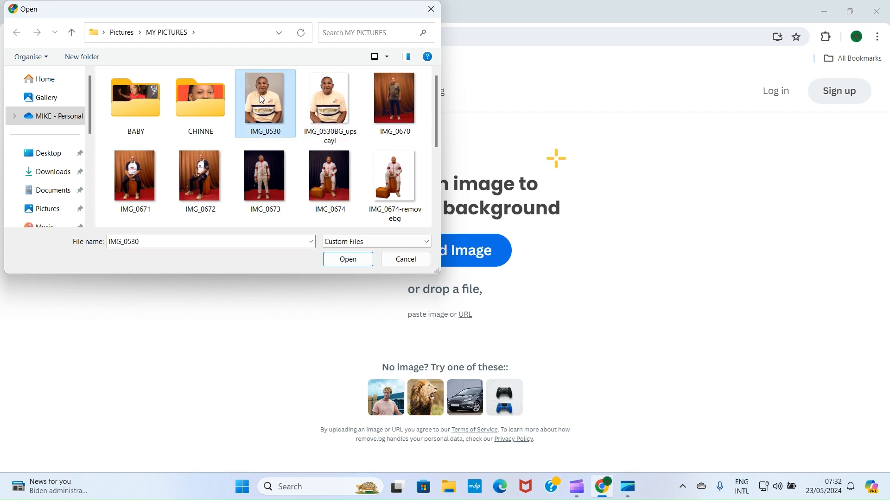
{"action": "left_click", "coordinate": [351, 262]}
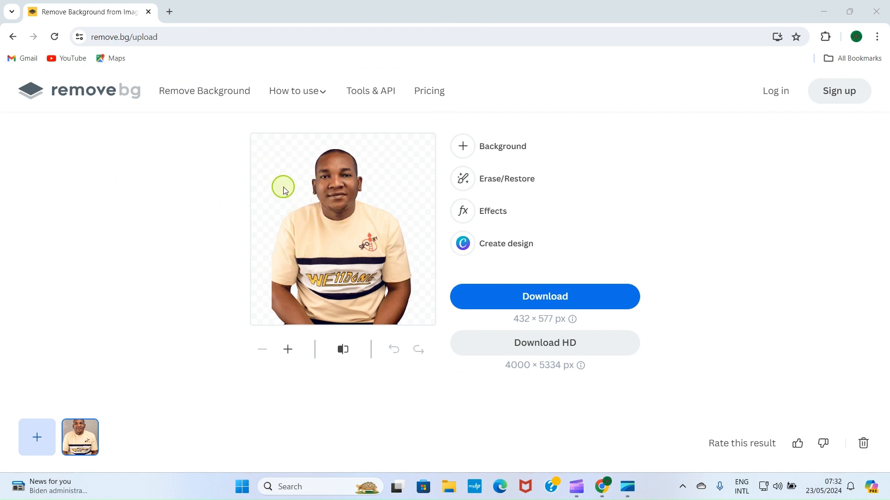
{"action": "left_click", "coordinate": [543, 299]}
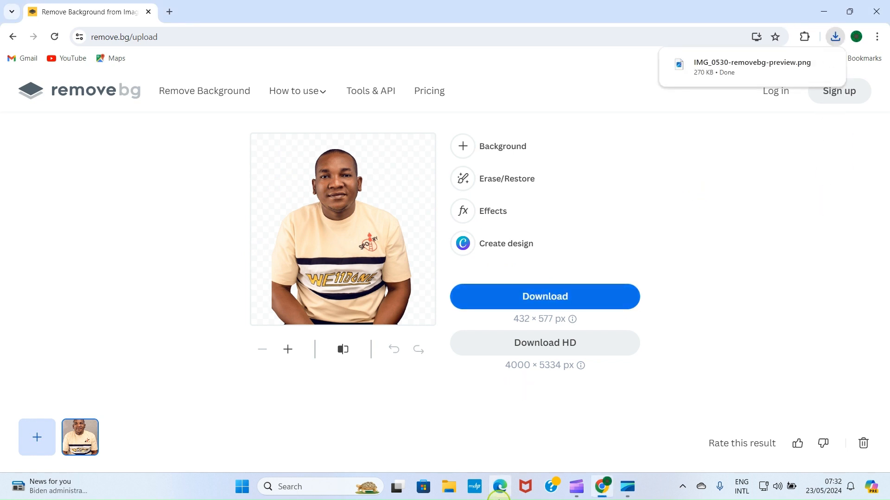
- Switch to File Explorer and rename the downloaded IMG_0530-removebg-preview file in Downloads as MYFACE
{"action": "left_click", "coordinate": [450, 486]}
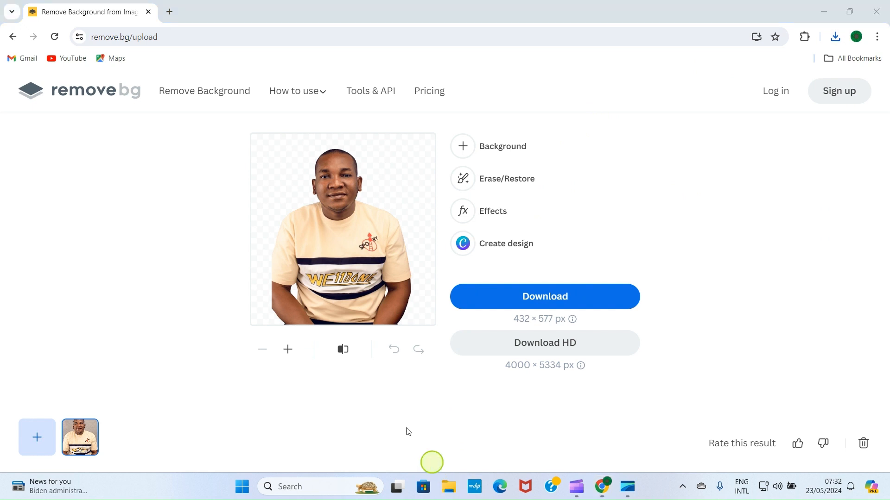
{"action": "left_click", "coordinate": [54, 191]}
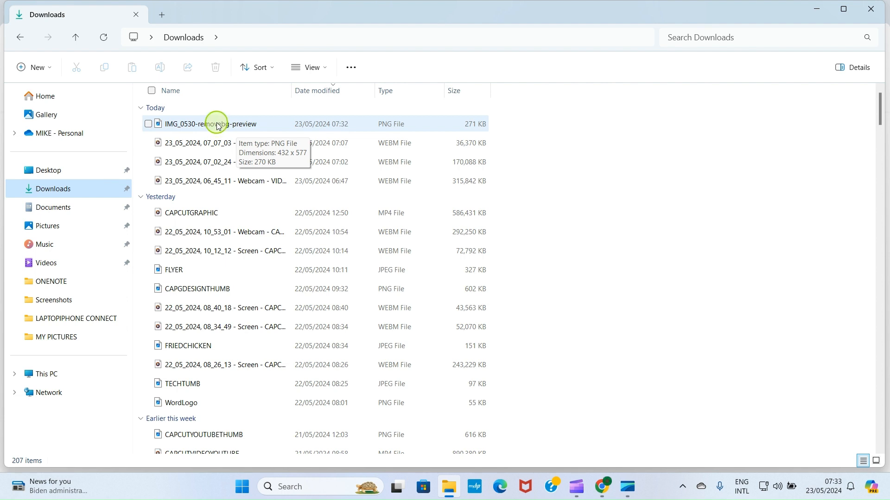
{"action": "left_click", "coordinate": [218, 126]}
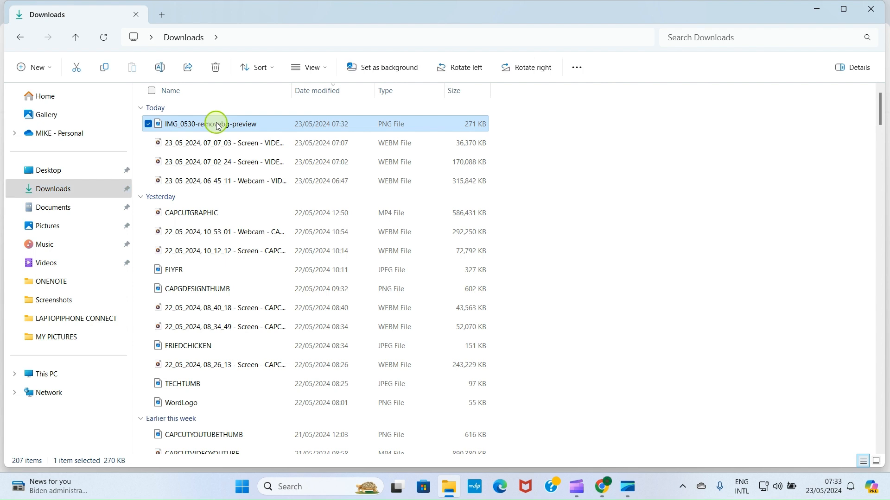
{"action": "left_click", "coordinate": [218, 126]}
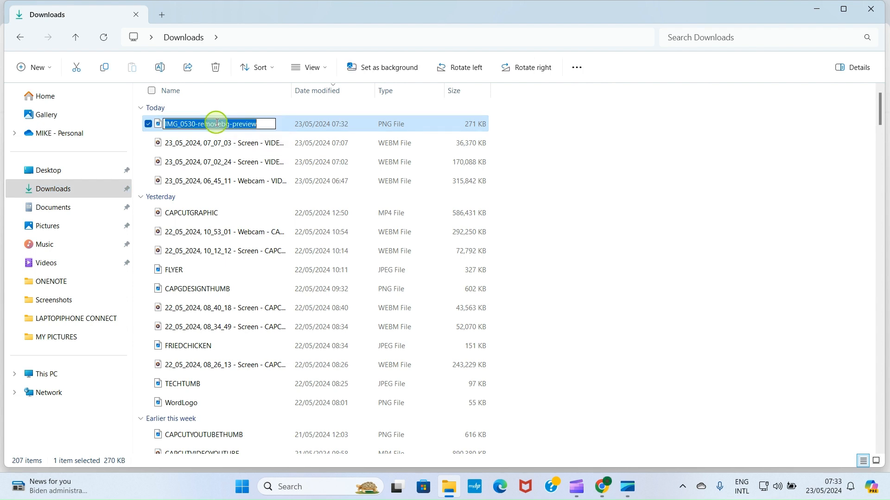
{"action": "left_click", "coordinate": [269, 124]}
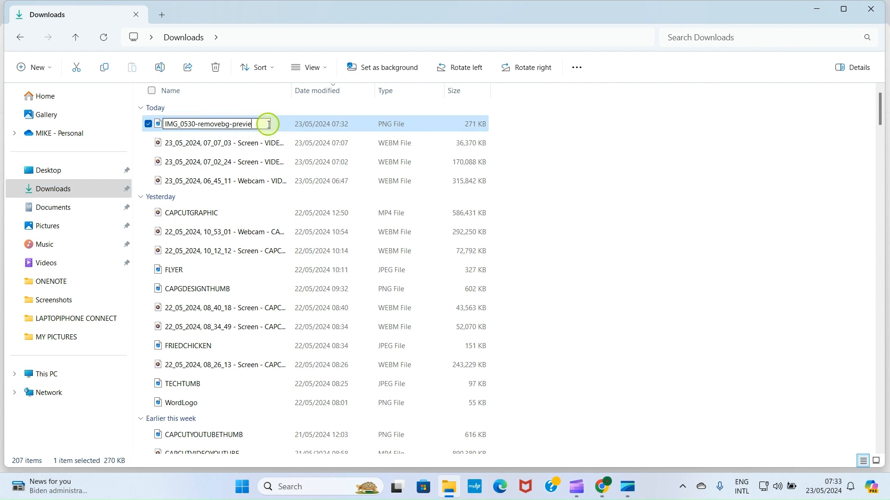
{"action": "key", "text": "BackSpace"}
{"action": "key", "text": "BackSpace"}
{"action": "key", "text": "BackSpace"}
{"action": "key", "text": "BackSpace"}
{"action": "key", "text": "BackSpace"}
{"action": "key", "text": "BackSpace"}
{"action": "key", "text": "BackSpace"}
{"action": "key", "text": "BackSpace"}
{"action": "key", "text": "BackSpace"}
{"action": "key", "text": "BackSpace"}
{"action": "key", "text": "BackSpace"}
{"action": "key", "text": "BackSpace"}
{"action": "key", "text": "BackSpace"}
{"action": "key", "text": "BackSpace"}
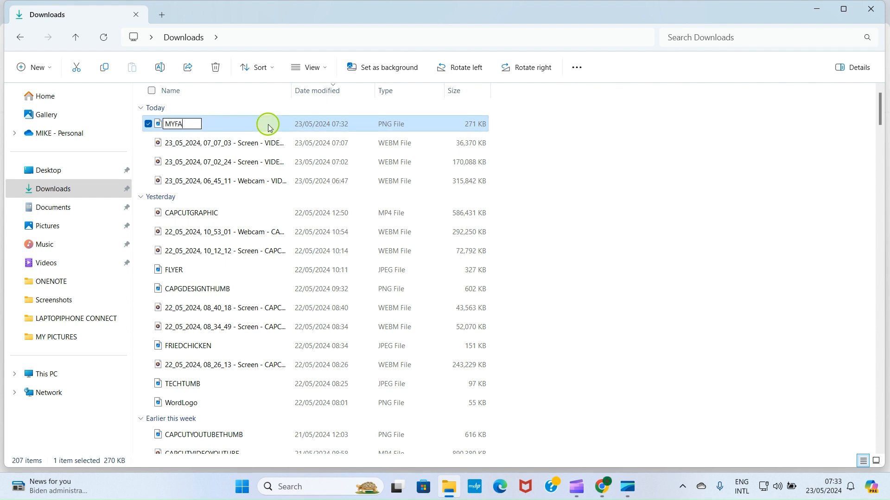
{"action": "key", "text": "Return"}
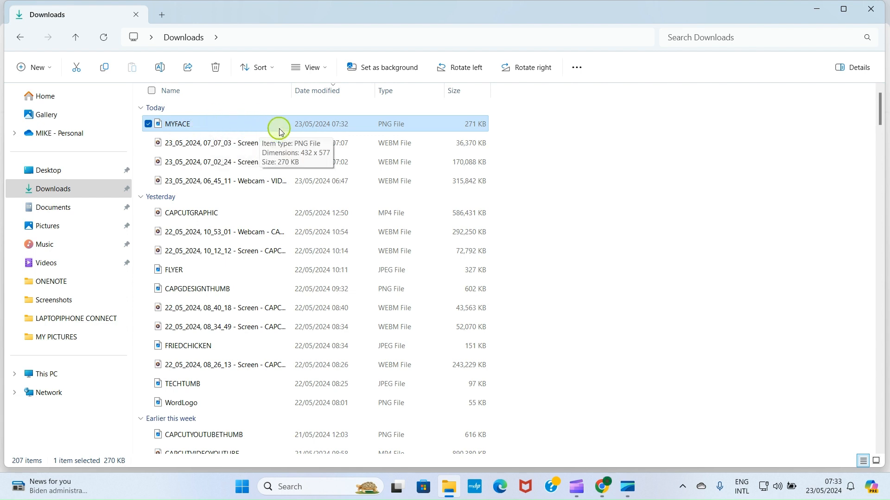
- Minimise File Explorer and open the upscayl.org website in a new browser tab
{"action": "left_click", "coordinate": [821, 7]}
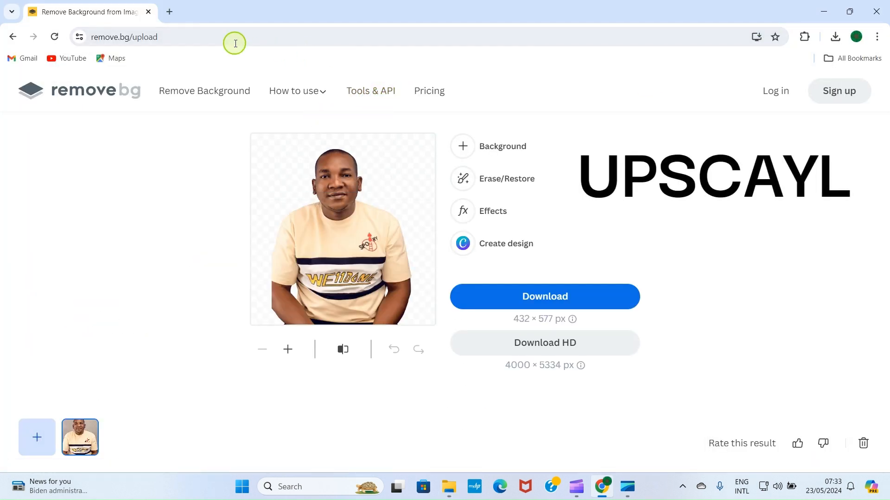
{"action": "left_click", "coordinate": [171, 11]}
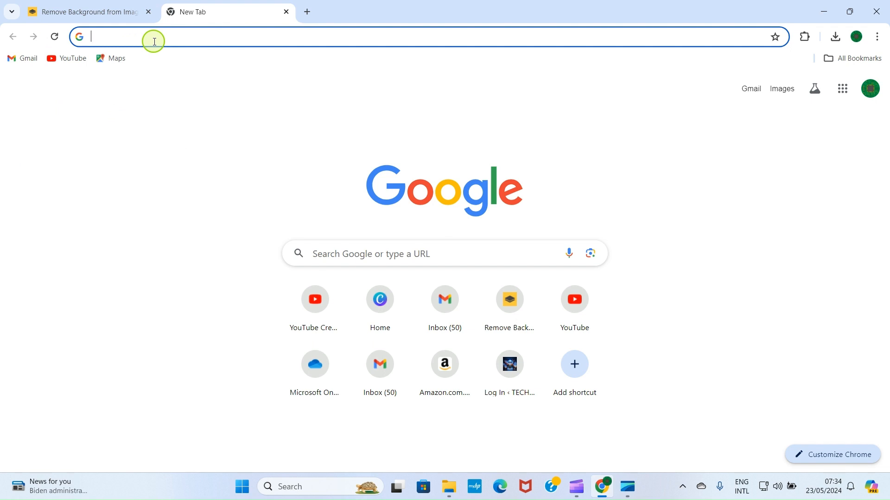
{"action": "type", "text": "U"}
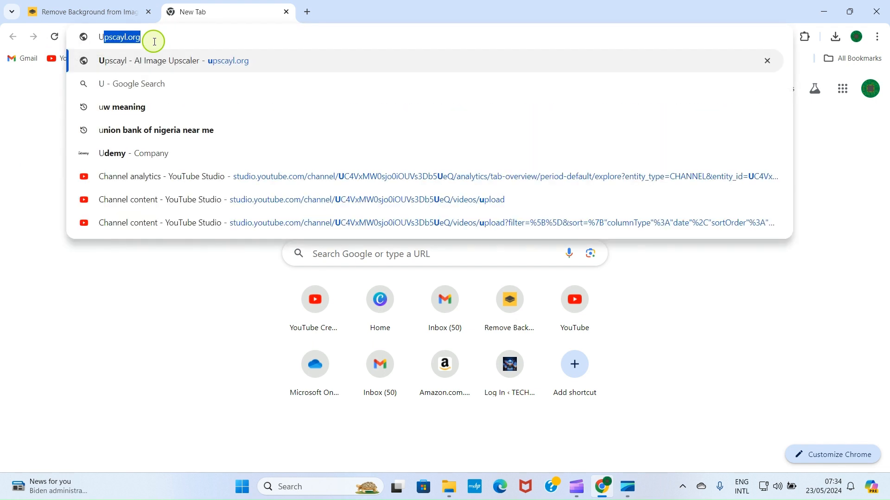
{"action": "left_click", "coordinate": [155, 41]}
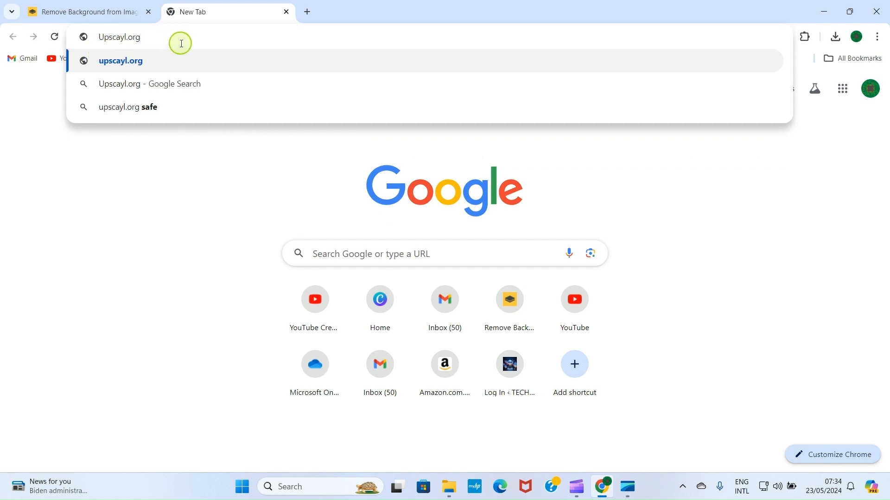
{"action": "key", "text": "Return"}
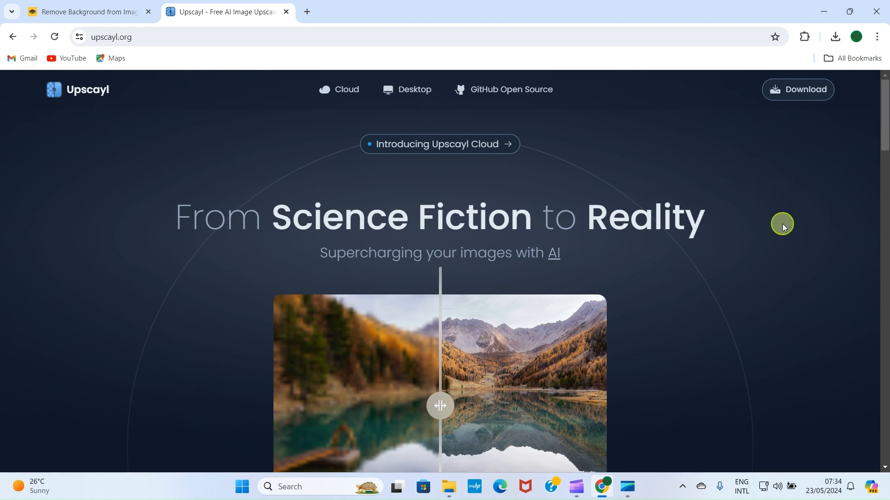
- Show the desktop and launch the Upscayl desktop app
{"action": "key", "text": "super+d"}
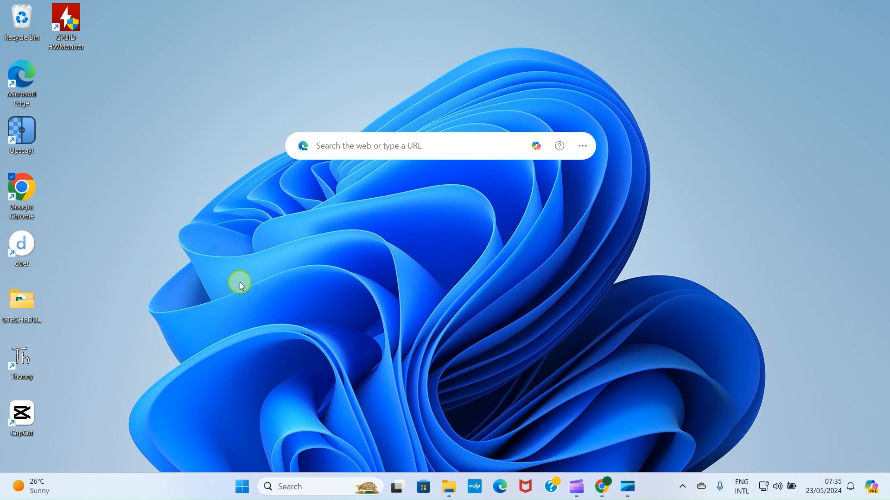
{"action": "left_click", "coordinate": [27, 137]}
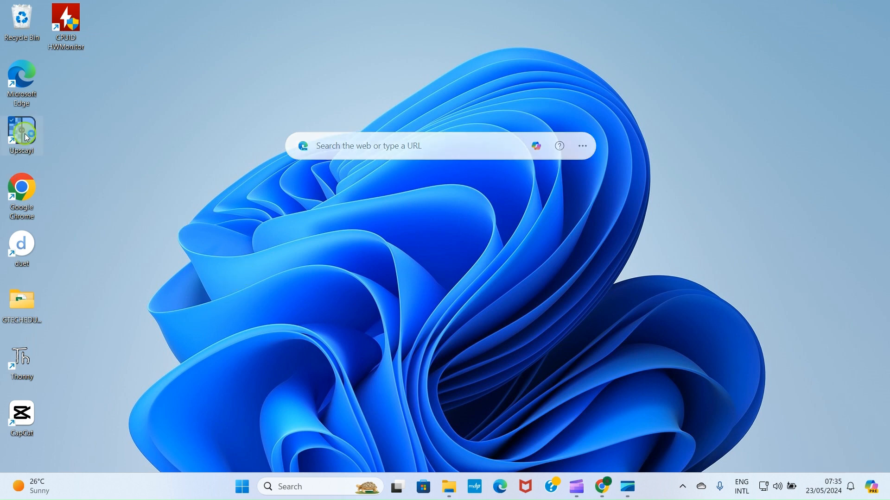
{"action": "double_click", "coordinate": [26, 137]}
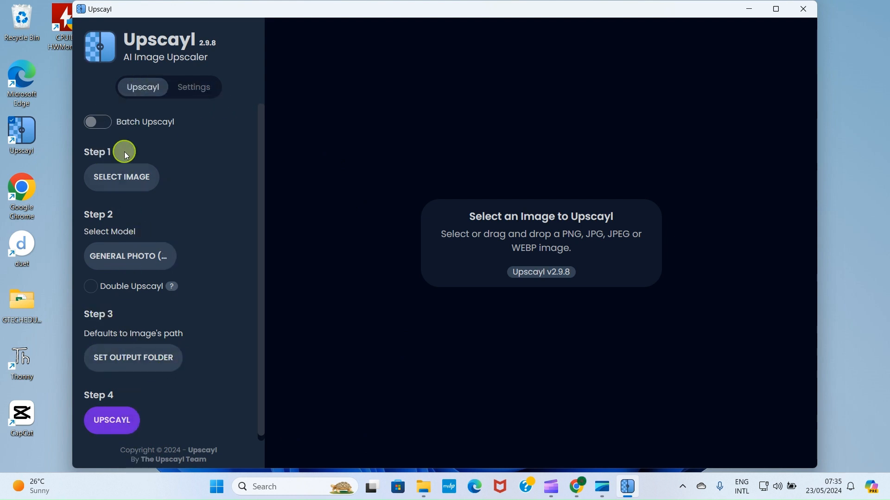
- Load the MYFACE image from Downloads and upscale it to 1728x2308 with the default model and output folder
{"action": "left_click", "coordinate": [125, 188]}
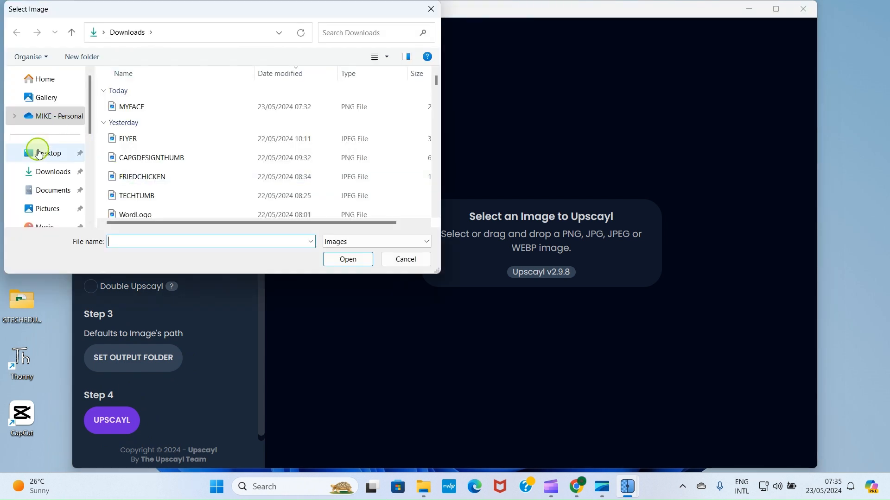
{"action": "left_click", "coordinate": [44, 172]}
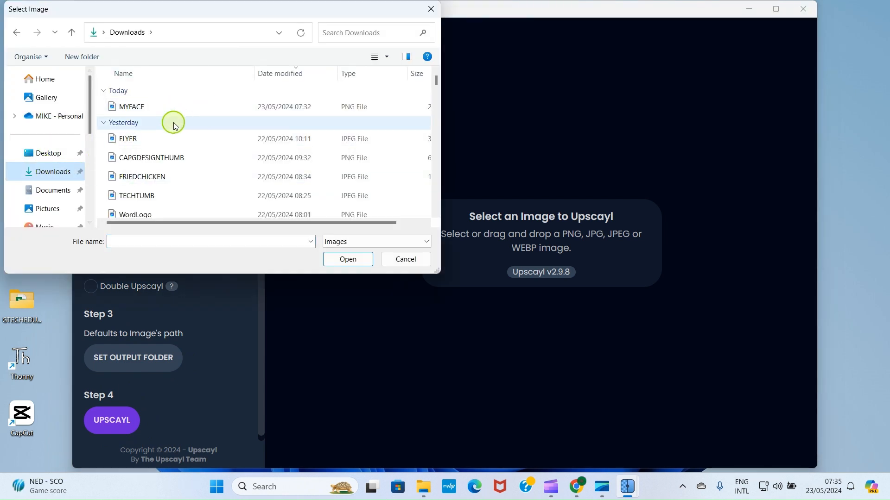
{"action": "left_click", "coordinate": [140, 104]}
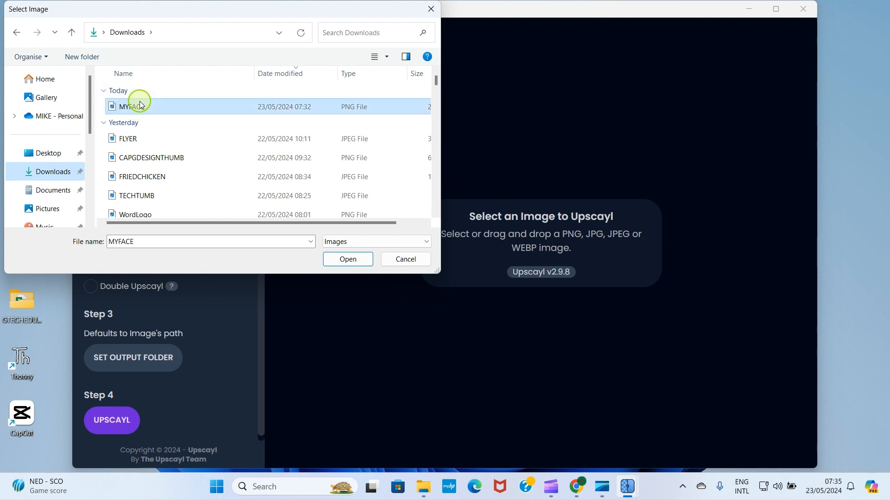
{"action": "left_click", "coordinate": [360, 258]}
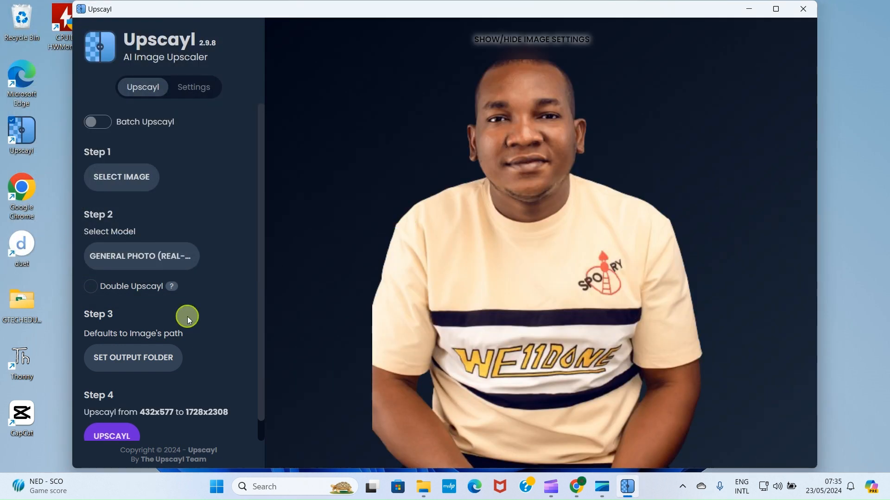
{"action": "scroll", "coordinate": [166, 361], "scroll_direction": "down", "scroll_amount": 1}
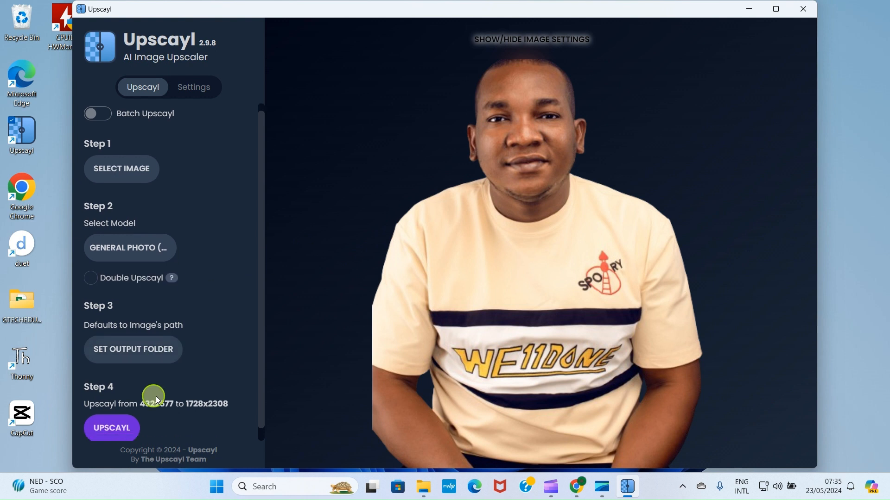
{"action": "left_click", "coordinate": [113, 416]}
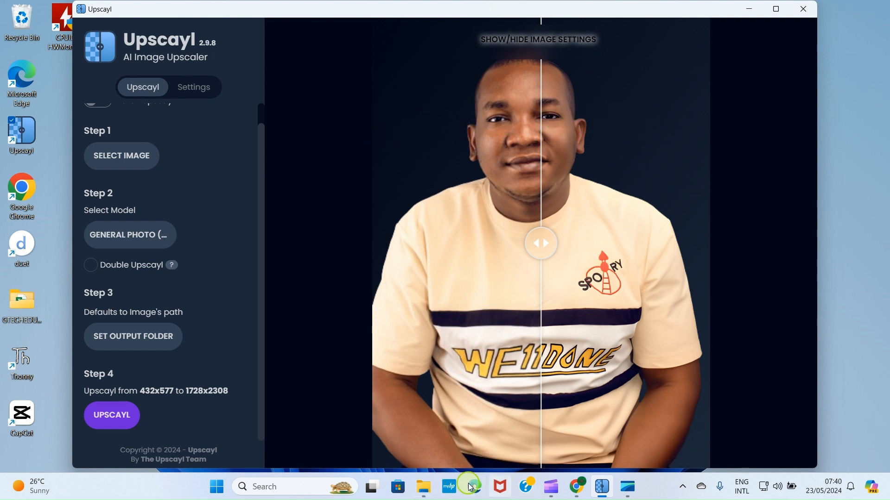
- Switch to File Explorer, refresh the Downloads folder and view the upscaled MYFACE_upscayl_4x_realesrgan-x4plus image
{"action": "left_click", "coordinate": [423, 486]}
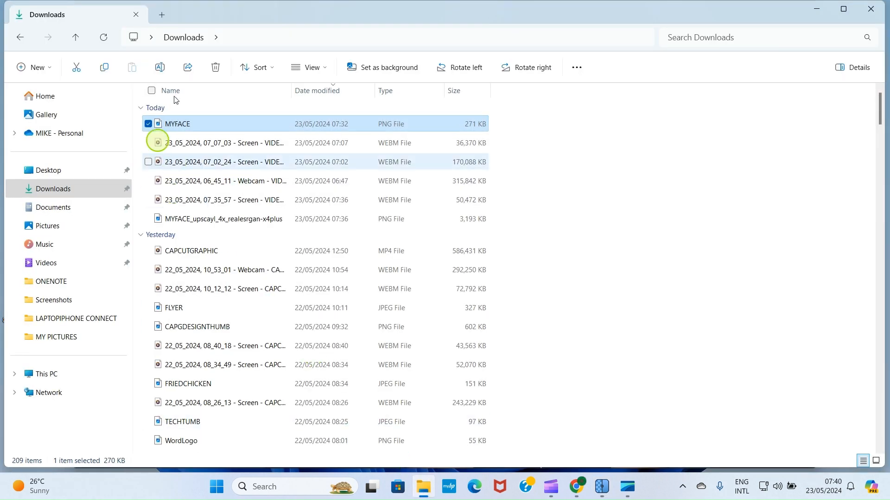
{"action": "left_click", "coordinate": [104, 37]}
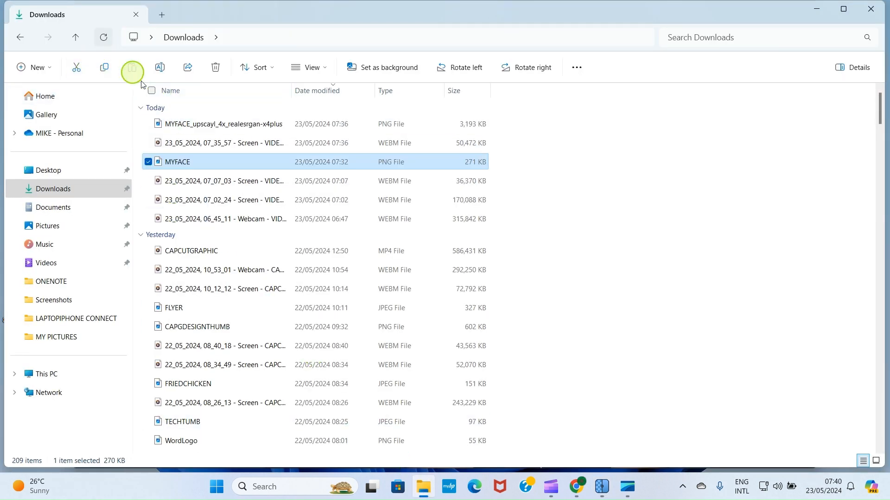
{"action": "left_click", "coordinate": [188, 125]}
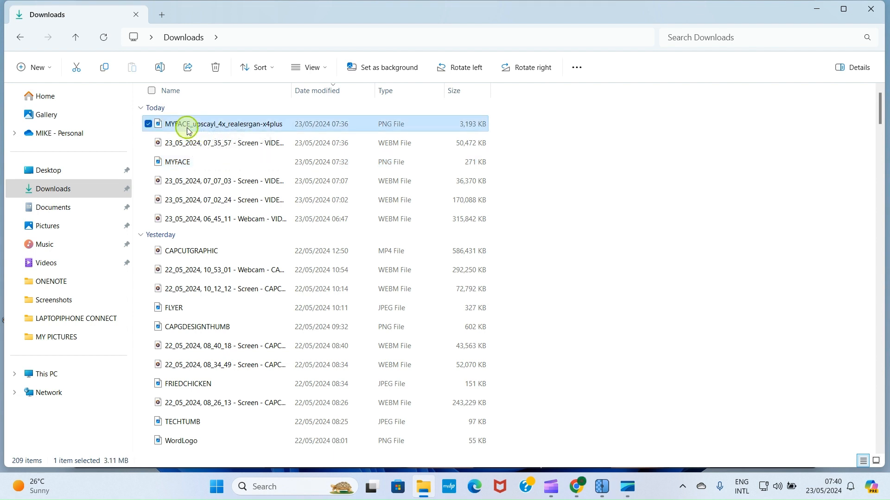
{"action": "double_click", "coordinate": [188, 130]}
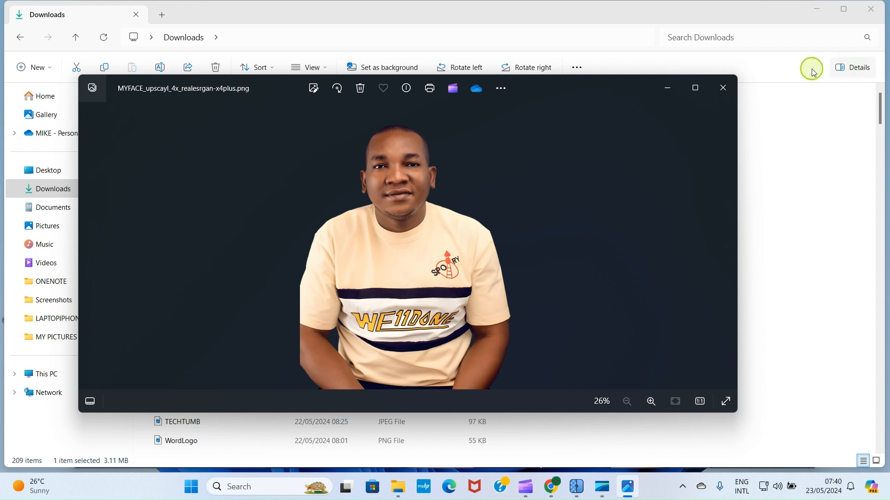
{"action": "left_click", "coordinate": [723, 90]}
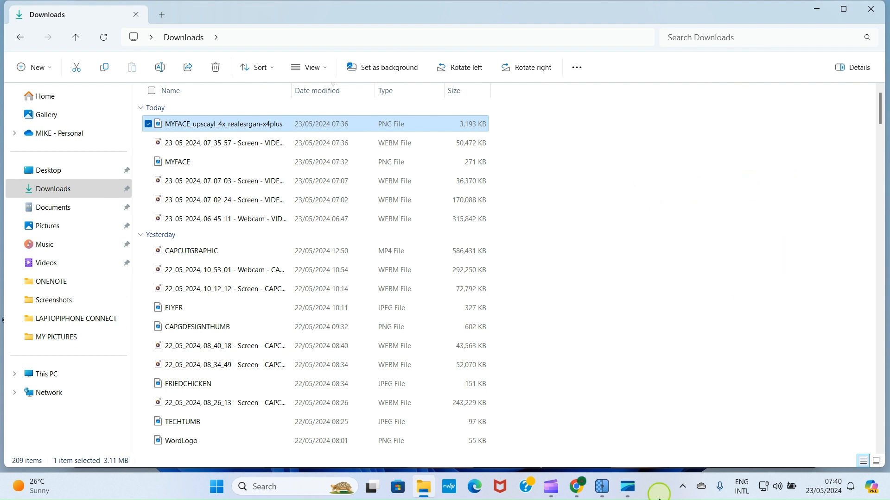
- Switch to Chrome, search Google Images for CANVA in the empty tab and open the round PCMag Canva logo preview
{"action": "left_click", "coordinate": [575, 484]}
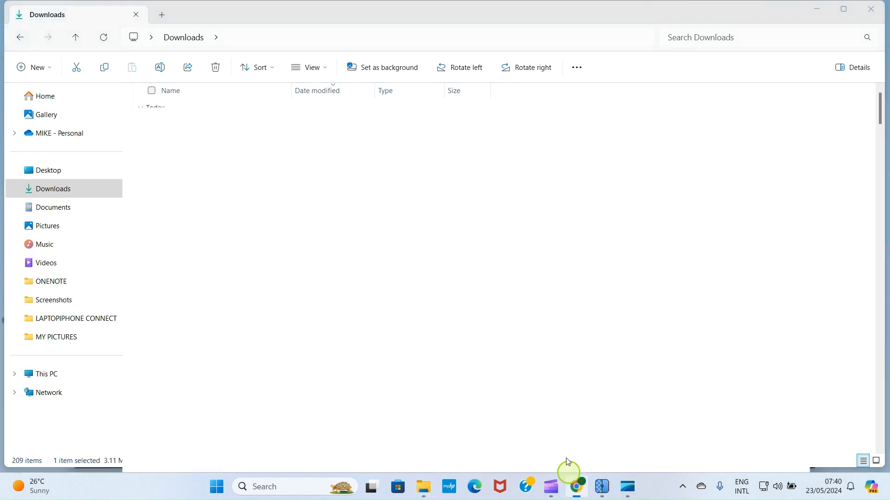
{"action": "left_click", "coordinate": [308, 12]}
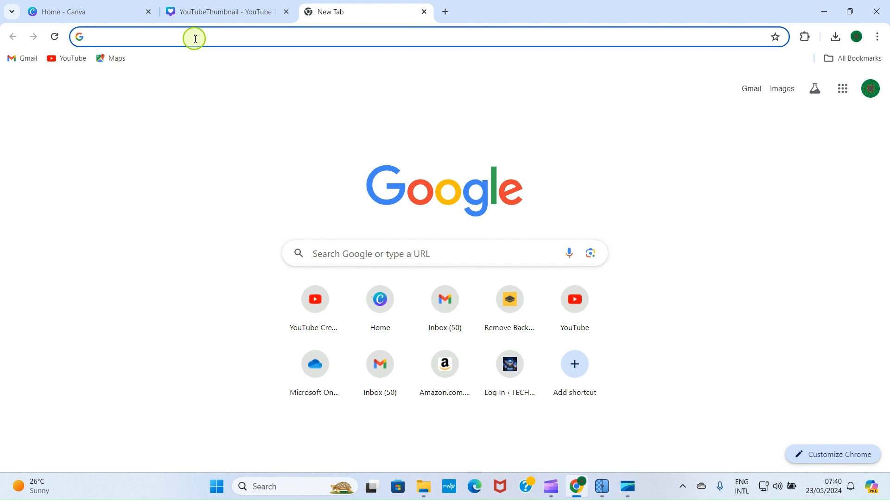
{"action": "type", "text": "CANV"}
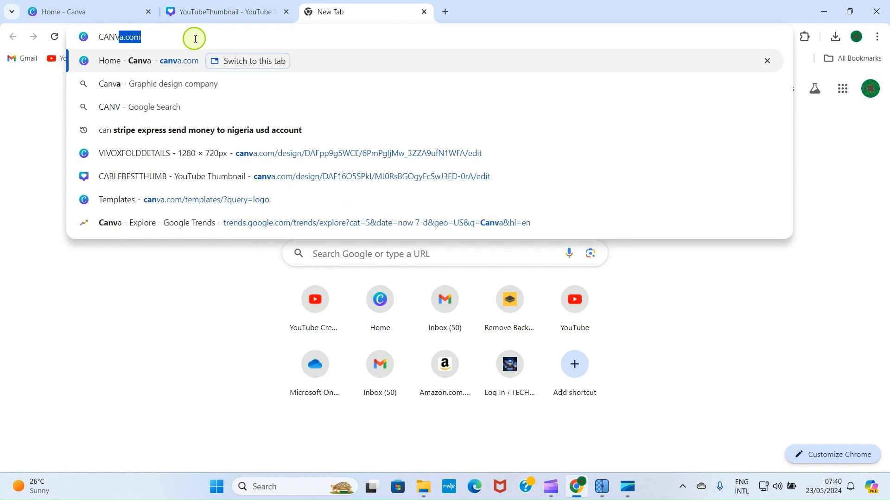
{"action": "type", "text": "A"}
{"action": "key", "text": "Delete"}
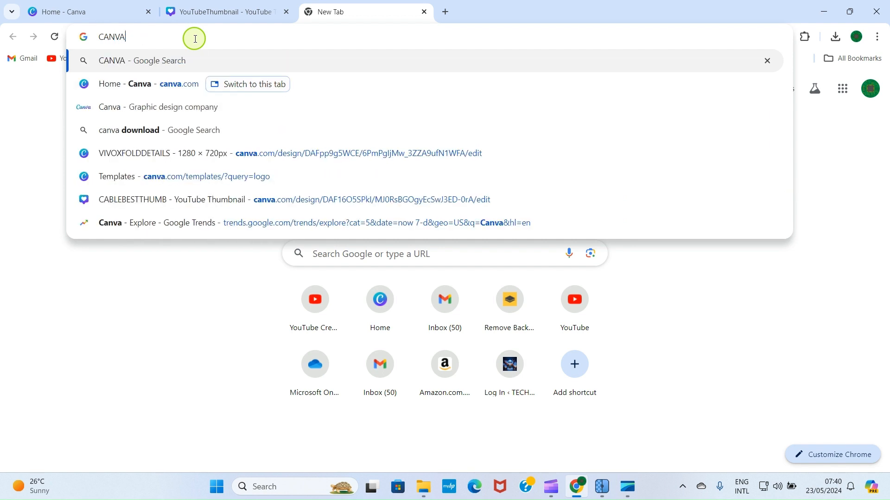
{"action": "key", "text": "Return"}
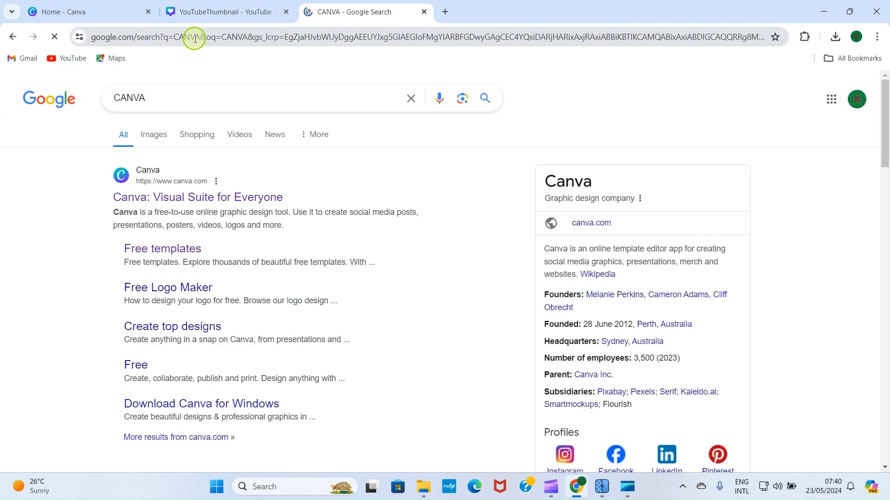
{"action": "left_click", "coordinate": [146, 135]}
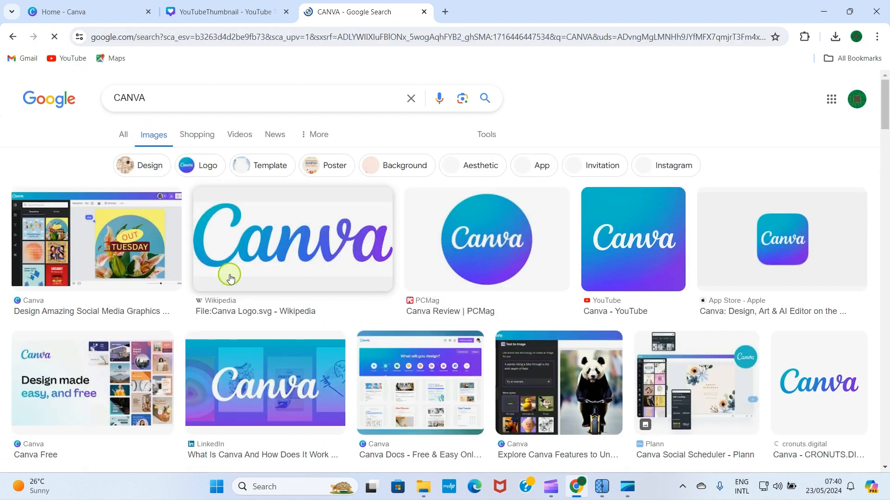
{"action": "left_click", "coordinate": [493, 249]}
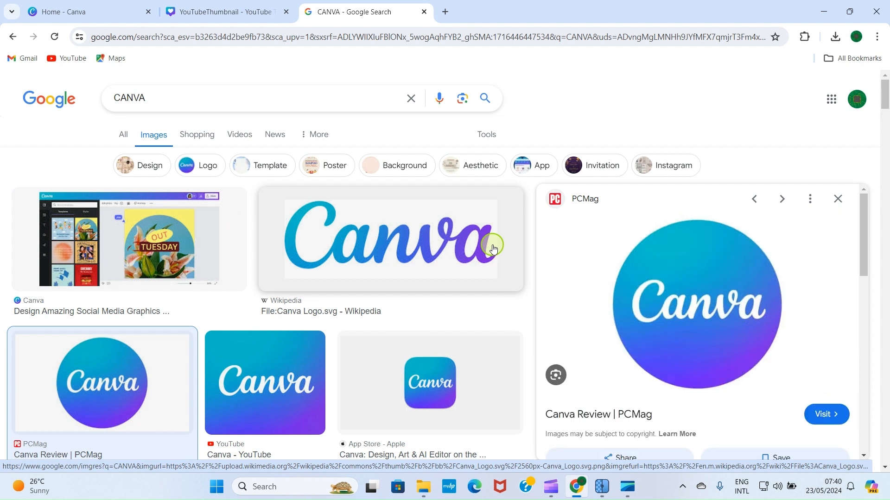
{"action": "right_click", "coordinate": [697, 310]}
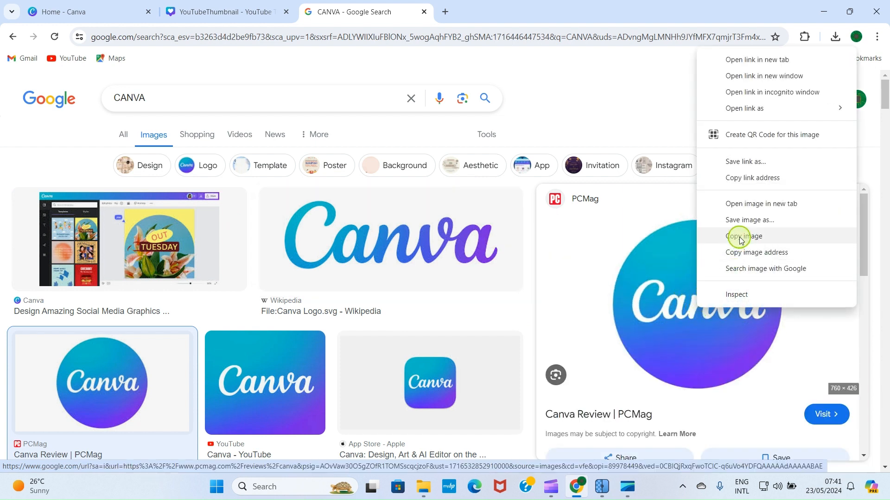
{"action": "left_click", "coordinate": [759, 221]}
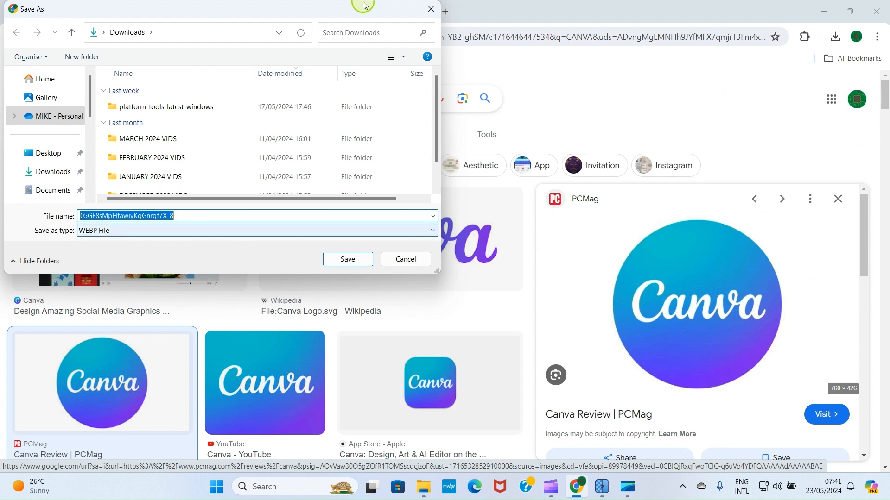
{"action": "left_click", "coordinate": [432, 9]}
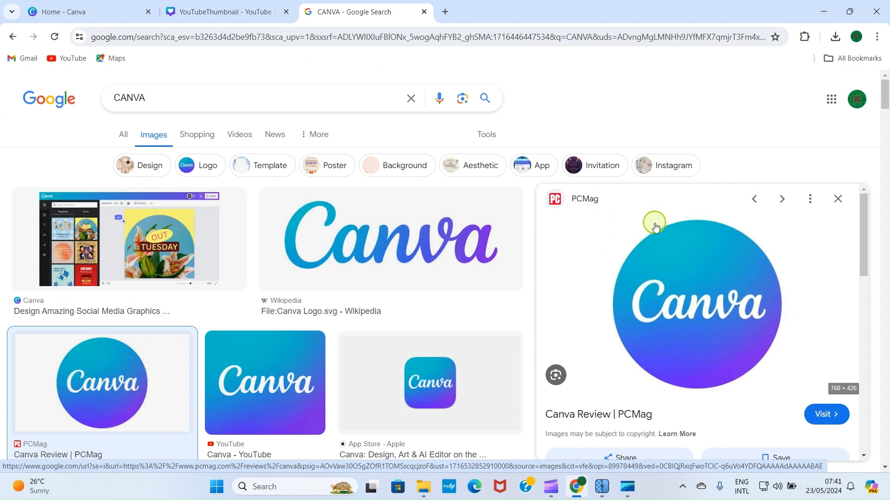
- Capture a rectangular screenshot of the round Canva logo in the image preview
{"action": "key", "text": "super+shift+s"}
{"action": "left_click_drag", "start_coordinate": [575, 205], "coordinate": [819, 397]}
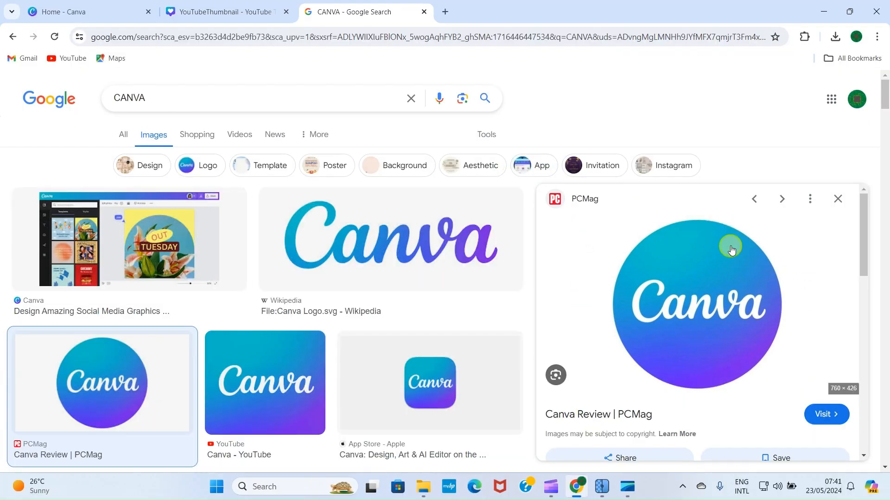
- Search Google Images for youtube and capture a rectangular screenshot of the red play-button logo from the YouTube Advertisers result
{"action": "left_click", "coordinate": [155, 98]}
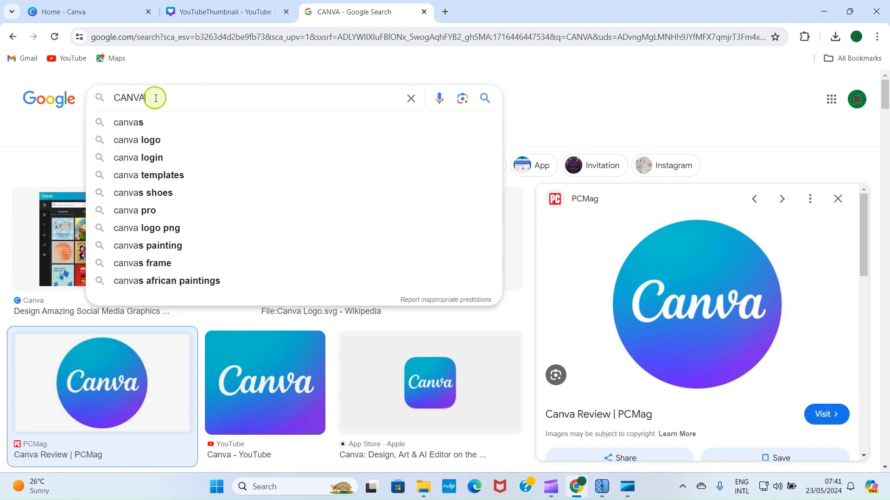
{"action": "key", "text": "BackSpace"}
{"action": "key", "text": "BackSpace"}
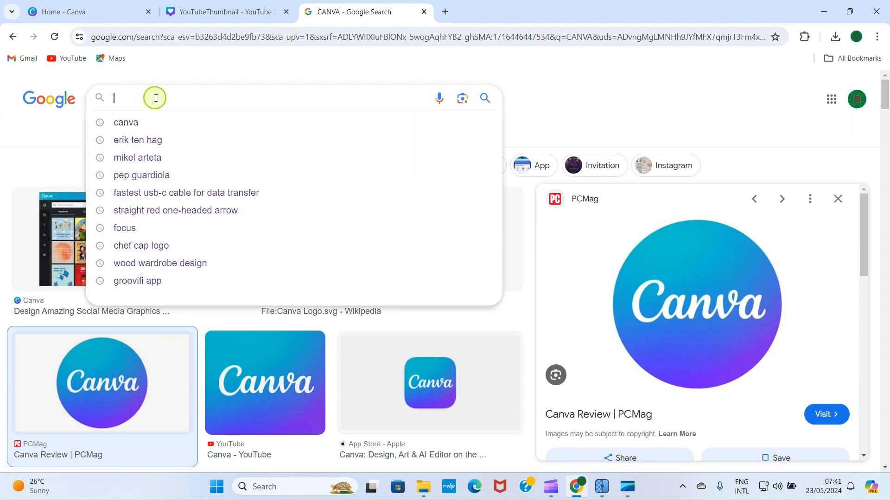
{"action": "type", "text": "Yo"}
{"action": "left_click", "coordinate": [156, 123]}
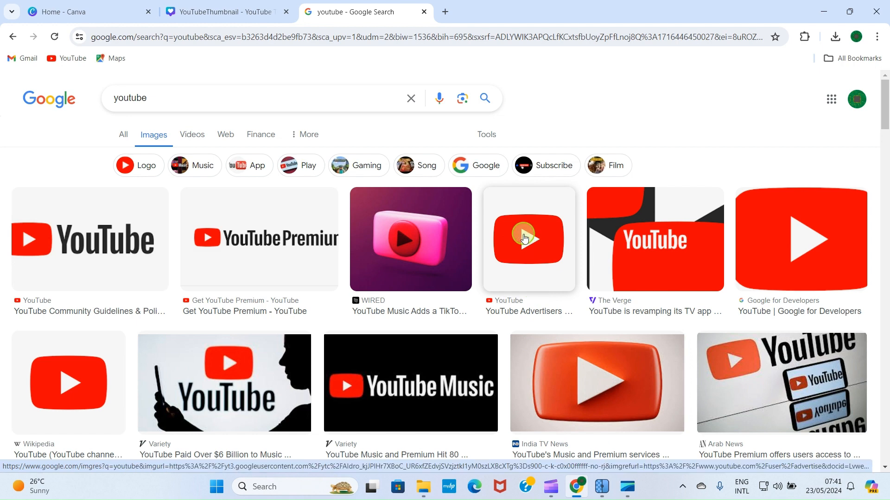
{"action": "left_click", "coordinate": [523, 236]}
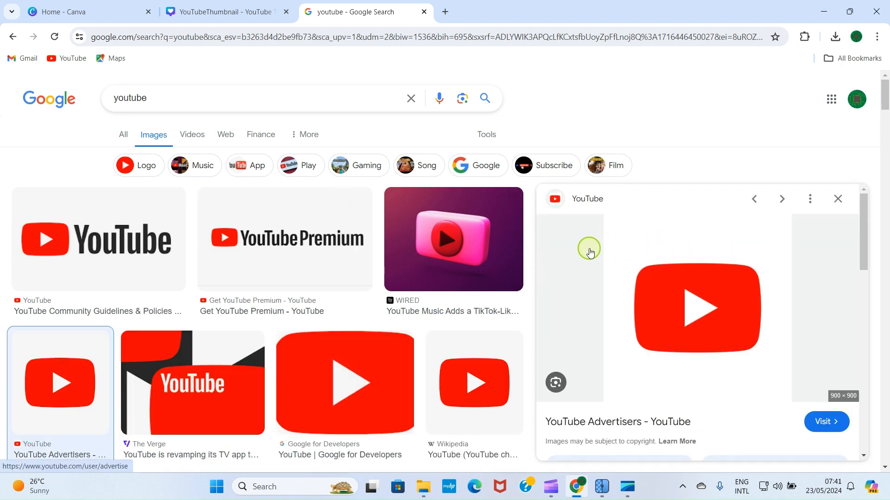
{"action": "key", "text": "super+shift+s"}
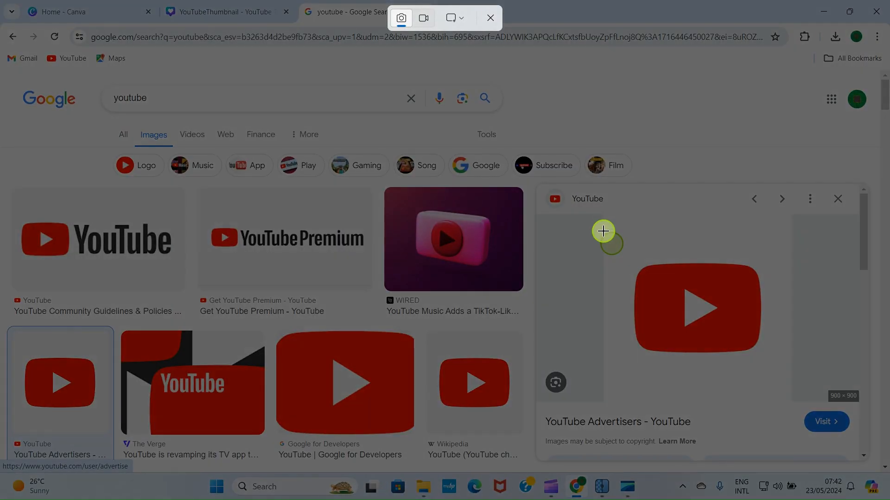
{"action": "left_click_drag", "start_coordinate": [621, 257], "coordinate": [769, 356]}
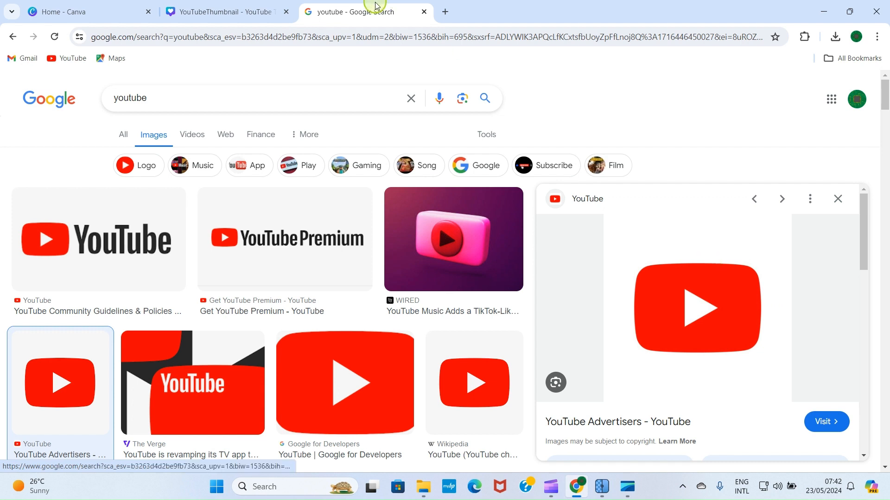
- Open the remove.bg website in a new browser tab
{"action": "left_click", "coordinate": [447, 13]}
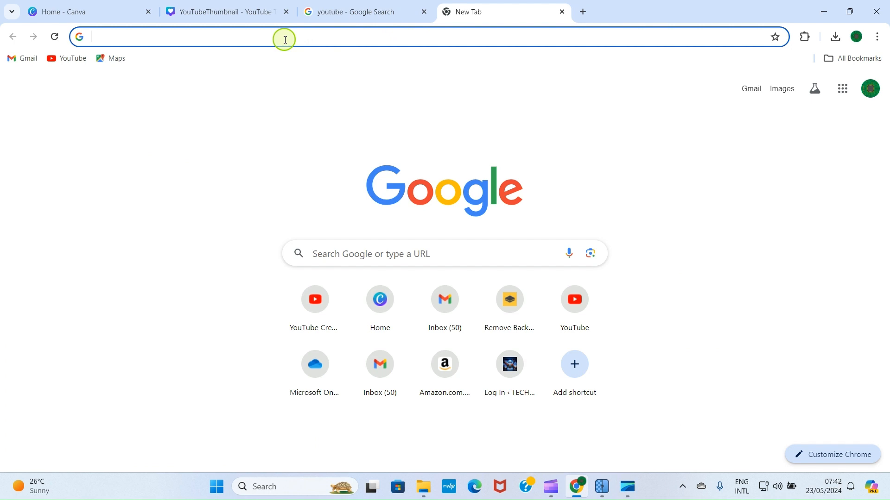
{"action": "type", "text": "b"}
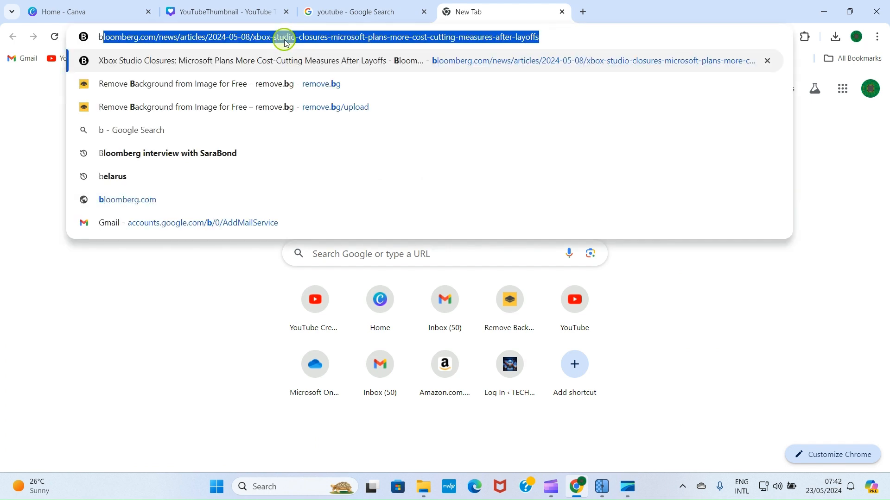
{"action": "left_click", "coordinate": [251, 87]}
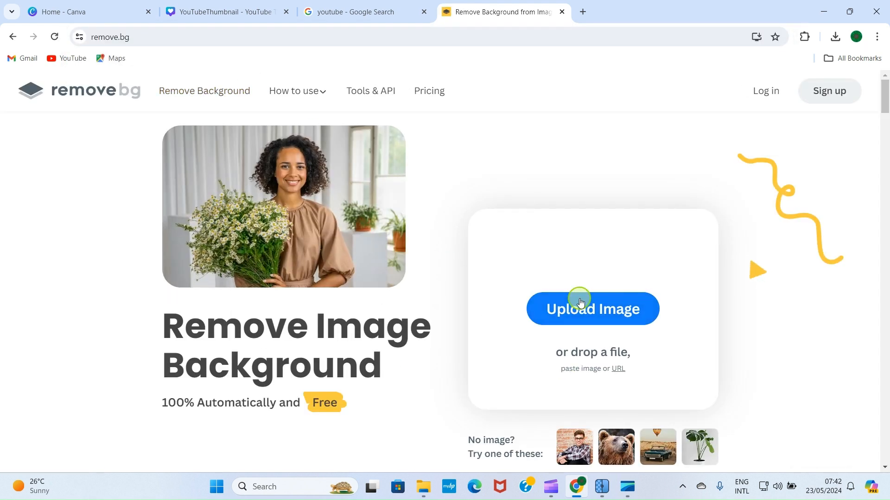
{"action": "left_click", "coordinate": [579, 299]}
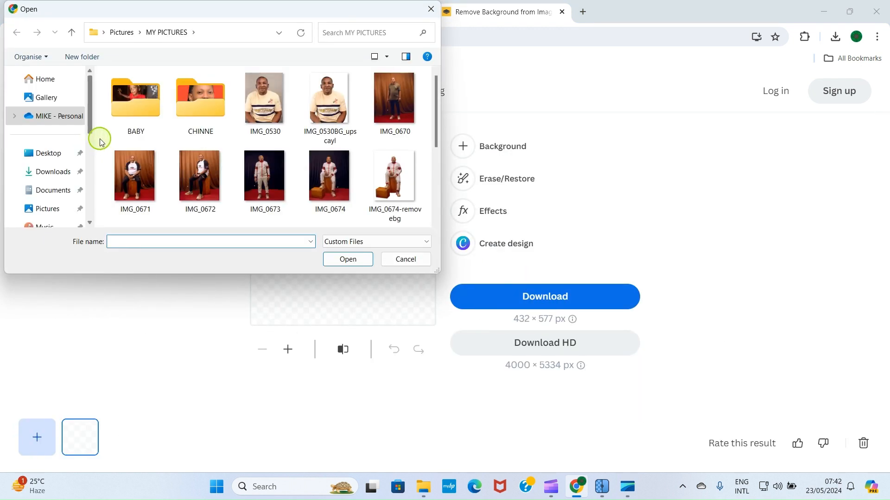
{"action": "left_click", "coordinate": [49, 173]}
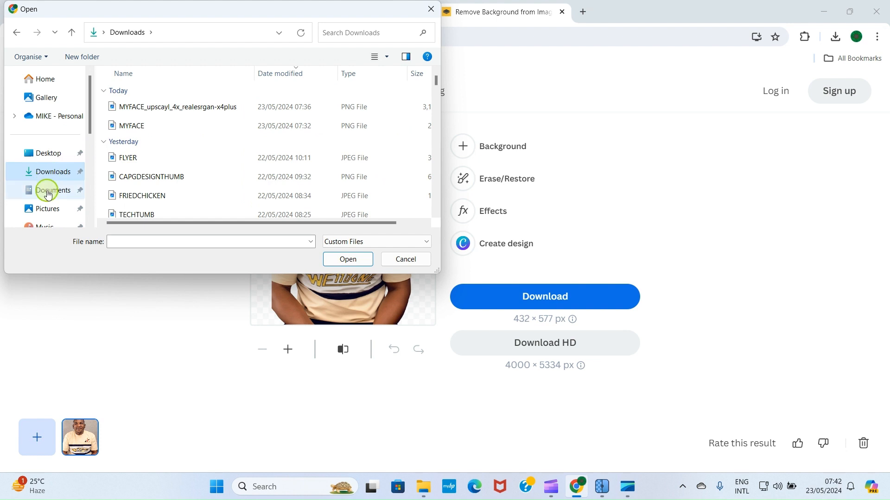
{"action": "left_click", "coordinate": [45, 208]}
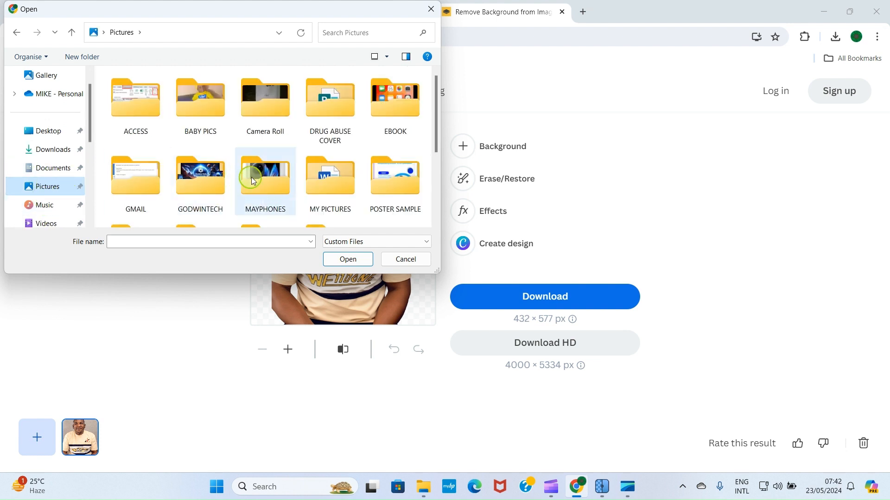
{"action": "scroll", "coordinate": [251, 177], "scroll_direction": "down", "scroll_amount": 3}
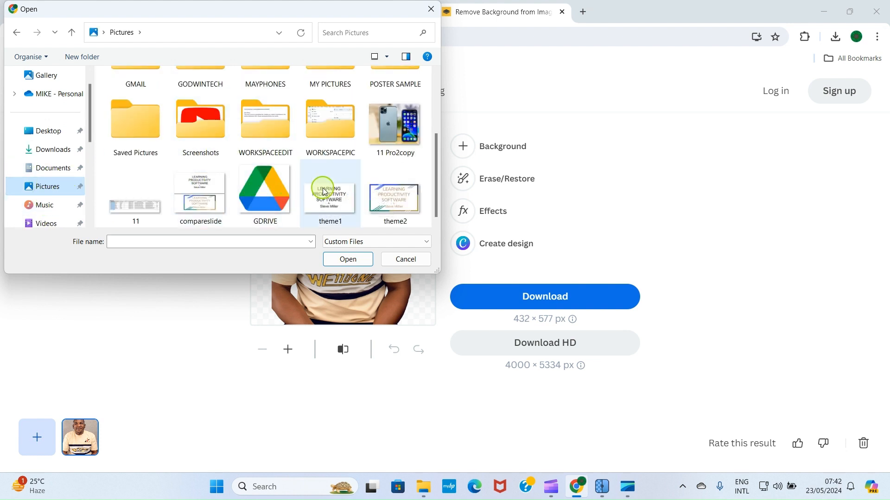
{"action": "double_click", "coordinate": [204, 132]}
{"action": "scroll", "coordinate": [323, 158], "scroll_direction": "down", "scroll_amount": 5}
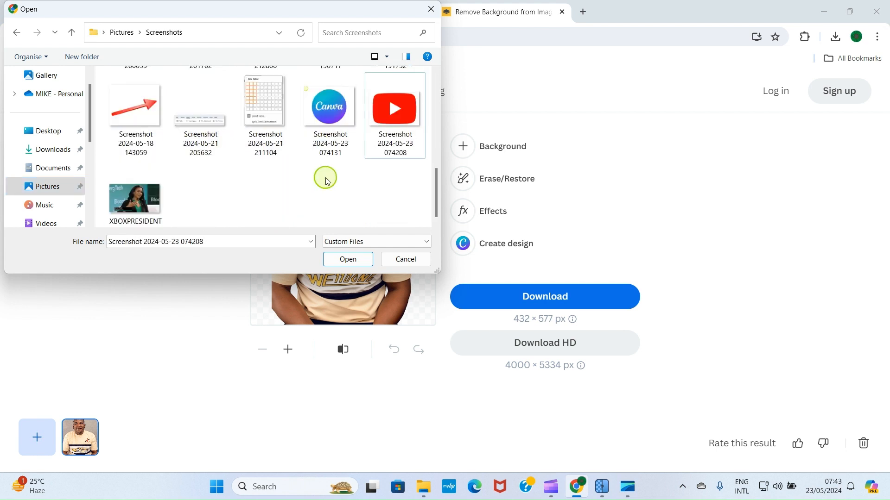
{"action": "left_click", "coordinate": [338, 134]}
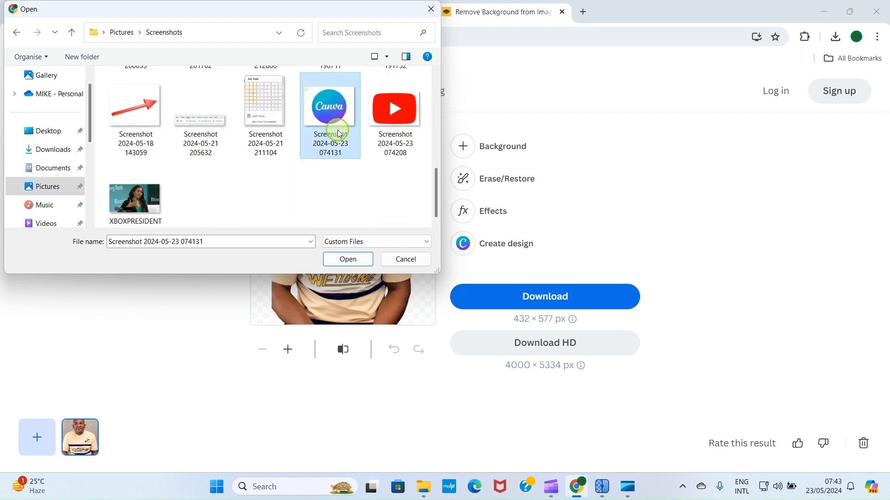
{"action": "left_click", "coordinate": [349, 265]}
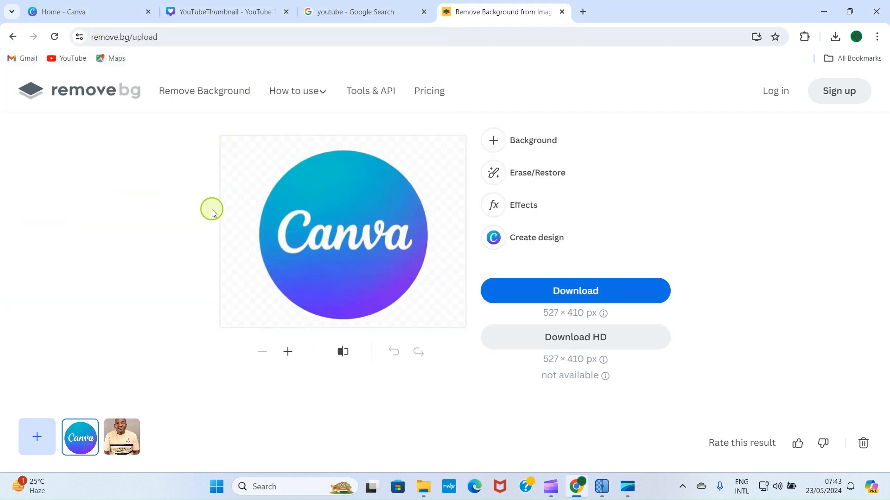
{"action": "left_click", "coordinate": [588, 294]}
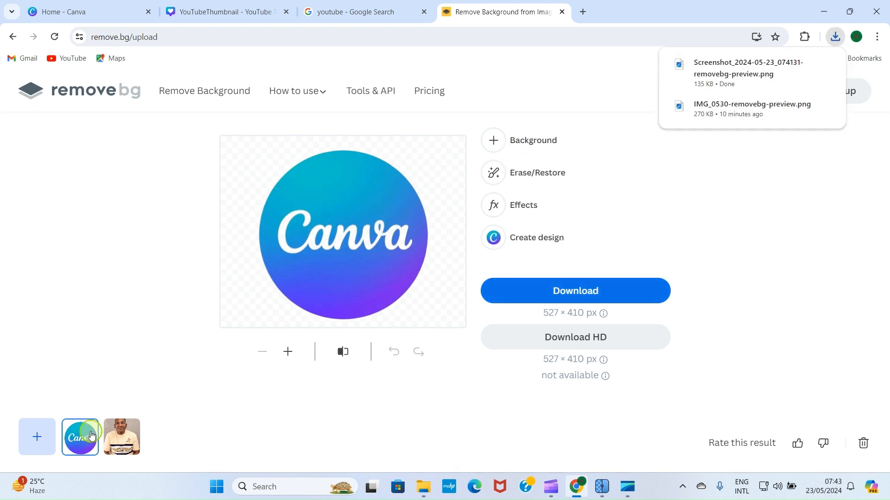
{"action": "left_click", "coordinate": [38, 439]}
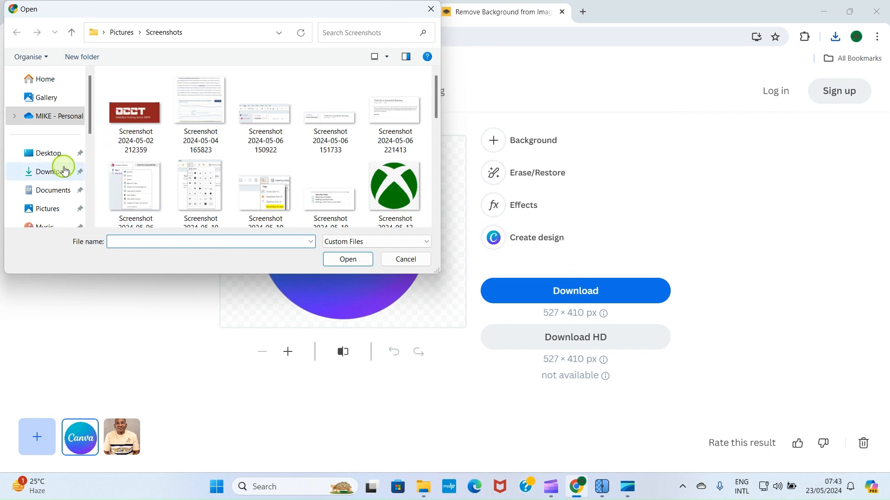
{"action": "scroll", "coordinate": [259, 176], "scroll_direction": "down", "scroll_amount": 5}
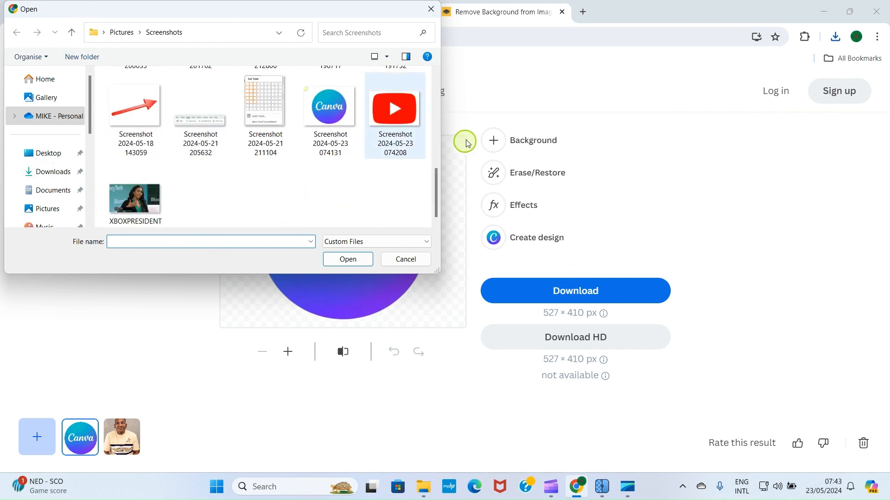
{"action": "left_click", "coordinate": [402, 128]}
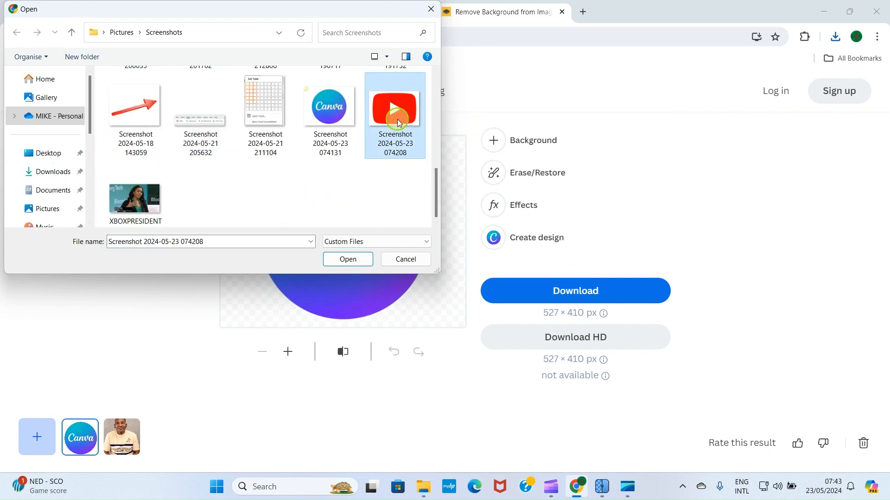
{"action": "left_click", "coordinate": [350, 261]}
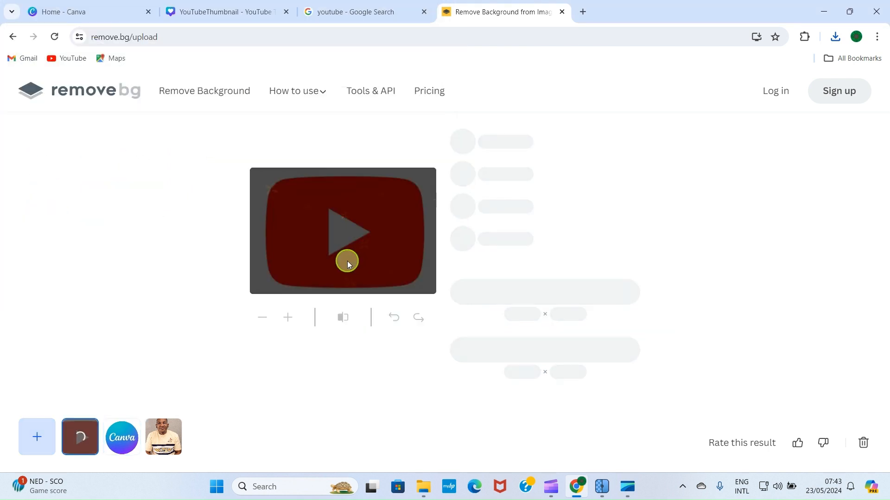
{"action": "left_click", "coordinate": [544, 290]}
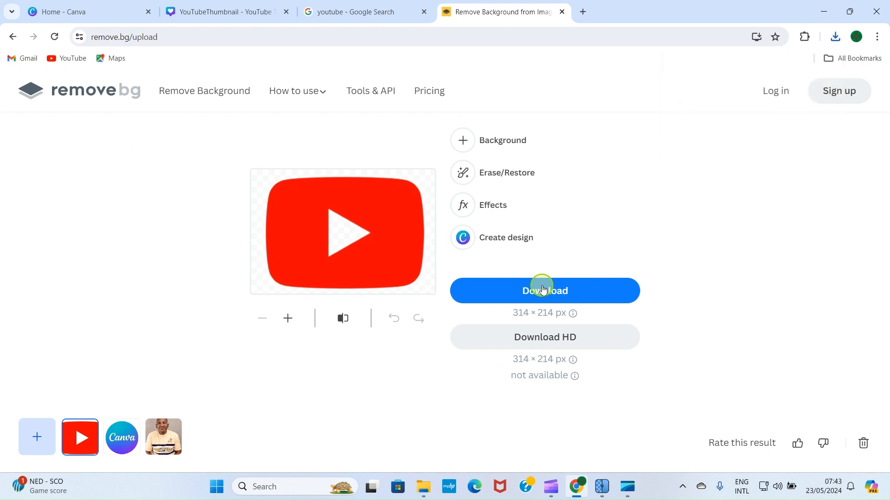
- Return to the YouTubeThumbnail design in Canva and upload MYFACE_upscayl_4x_realesrgan-x4plus from the Downloads folder
{"action": "left_click", "coordinate": [201, 9]}
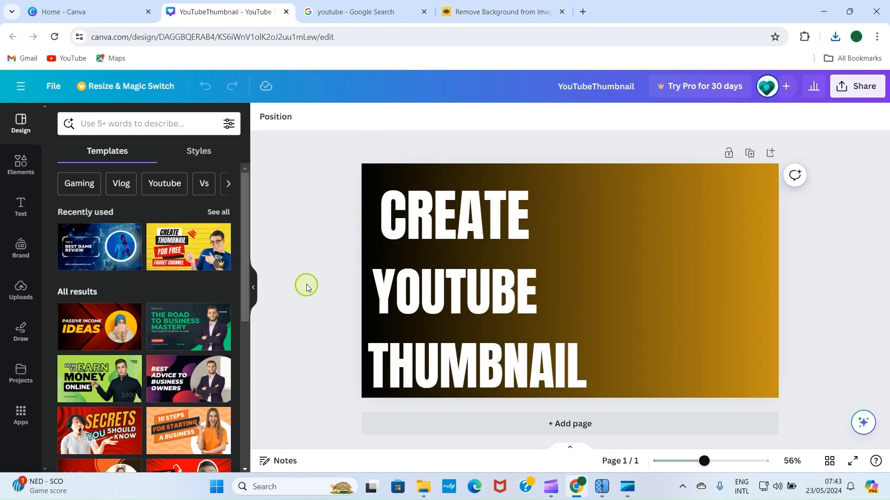
{"action": "left_click", "coordinate": [19, 292]}
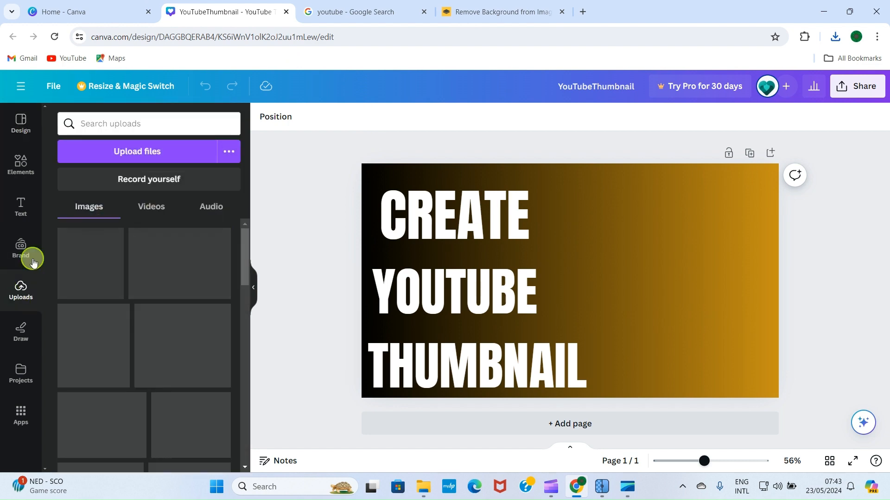
{"action": "left_click", "coordinate": [142, 154]}
{"action": "left_click", "coordinate": [57, 174]}
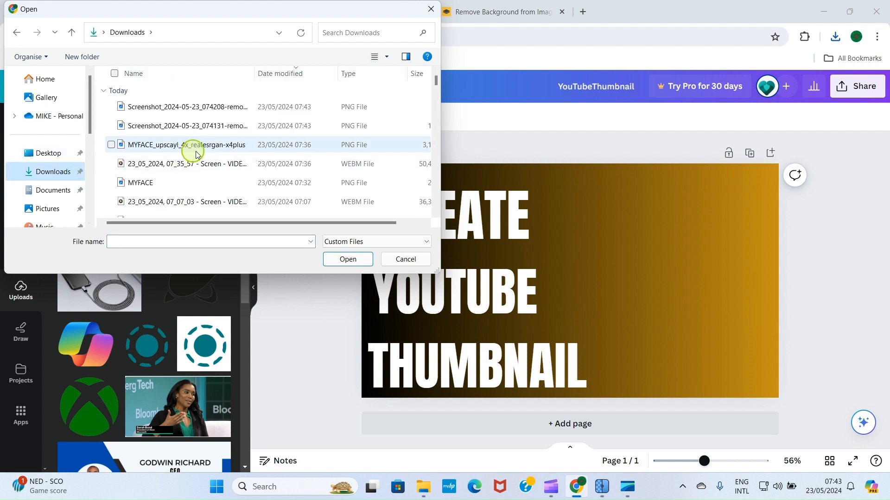
{"action": "left_click", "coordinate": [129, 146]}
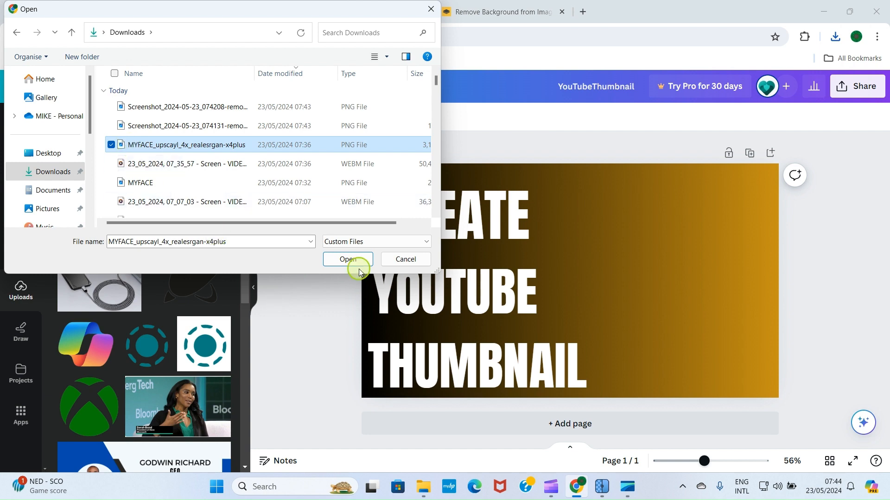
{"action": "left_click", "coordinate": [342, 260]}
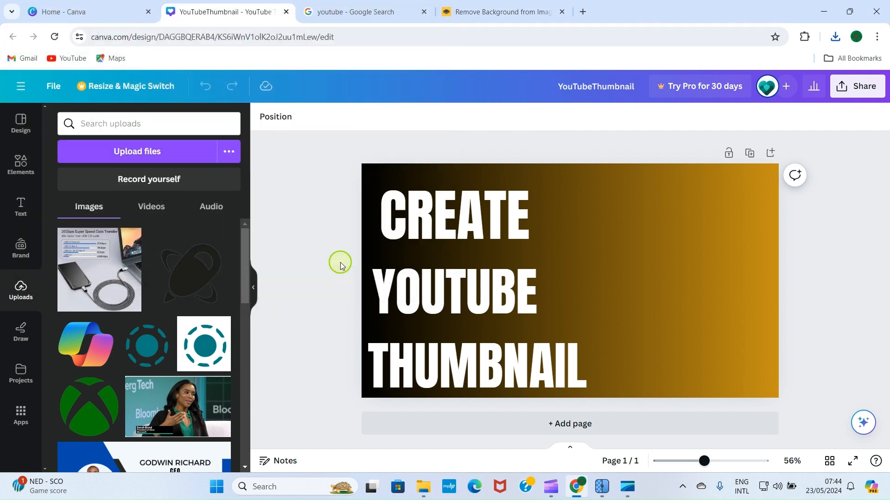
- Upload the background-removed Screenshot_2024-05-23_074208 and Screenshot_2024-05-23_074131 logo images together from the Downloads folder
{"action": "left_click", "coordinate": [117, 151]}
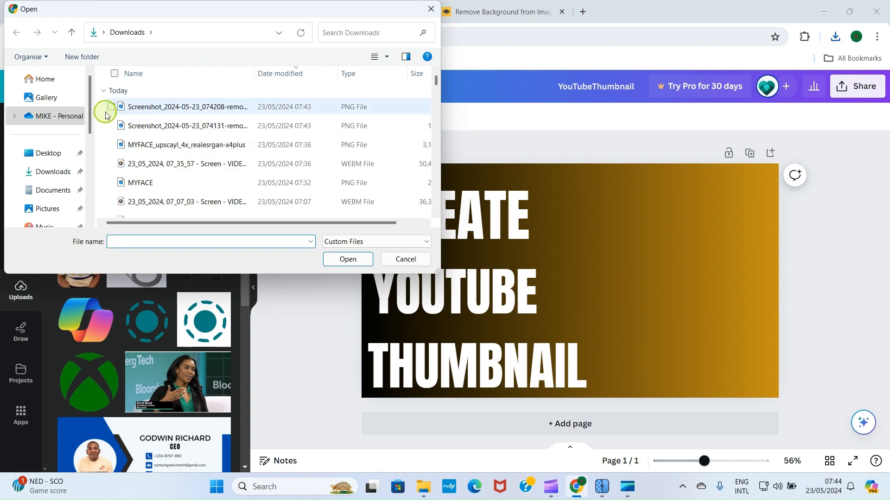
{"action": "left_click", "coordinate": [111, 109]}
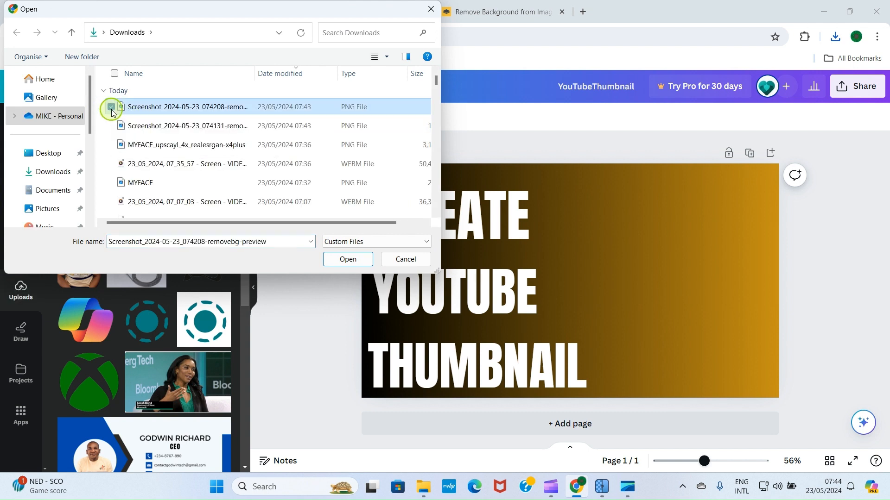
{"action": "left_click", "coordinate": [111, 128]}
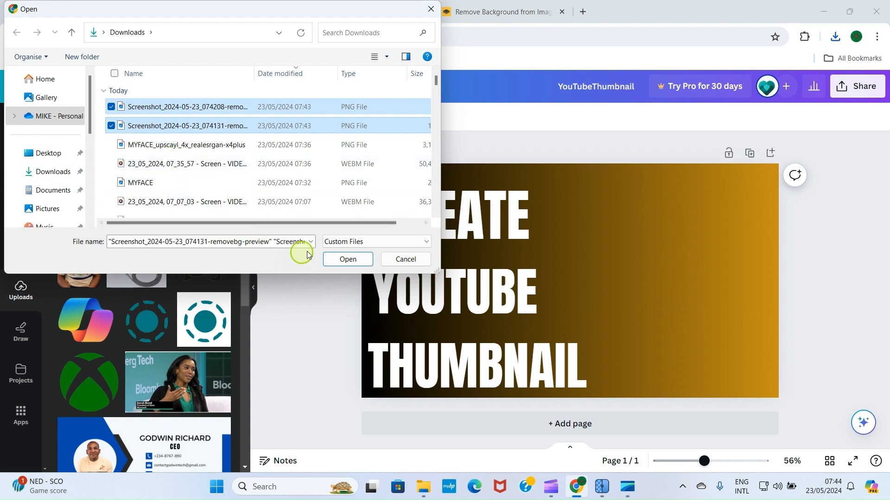
{"action": "left_click", "coordinate": [345, 259]}
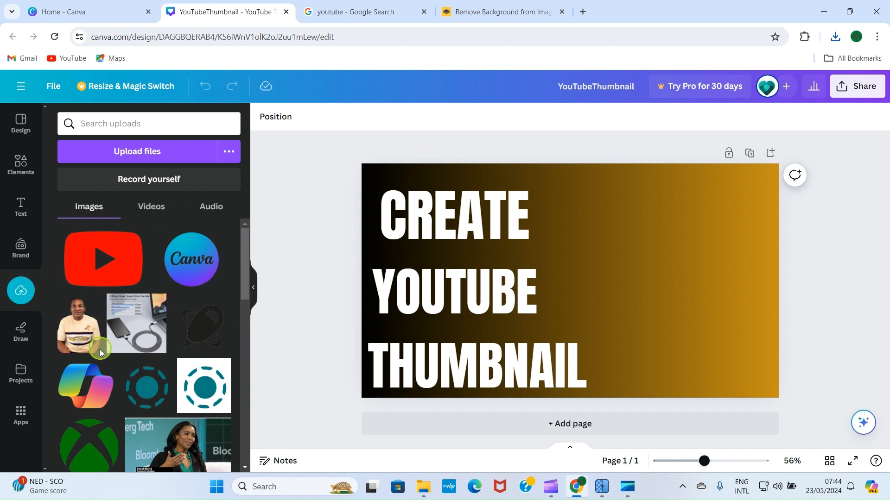
- Add the uploaded cut-out portrait to the thumbnail and place it near the upper-right corner, clear of the headings
{"action": "left_click", "coordinate": [77, 333]}
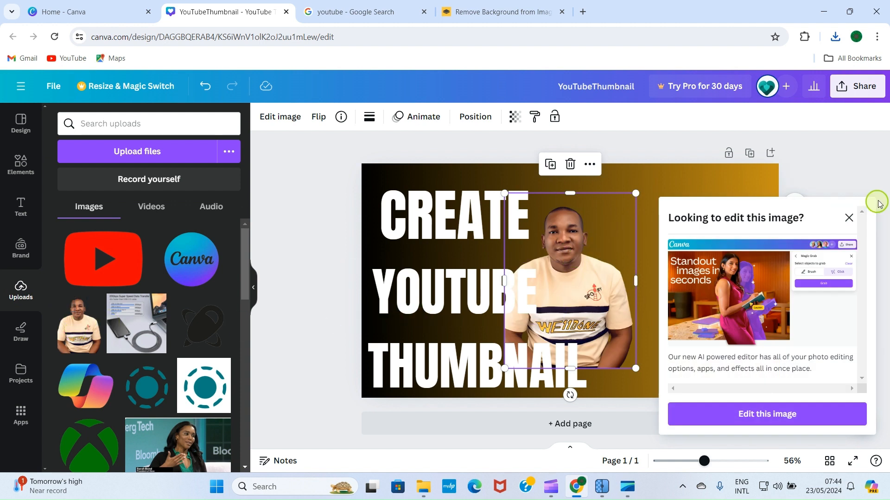
{"action": "left_click", "coordinate": [848, 218]}
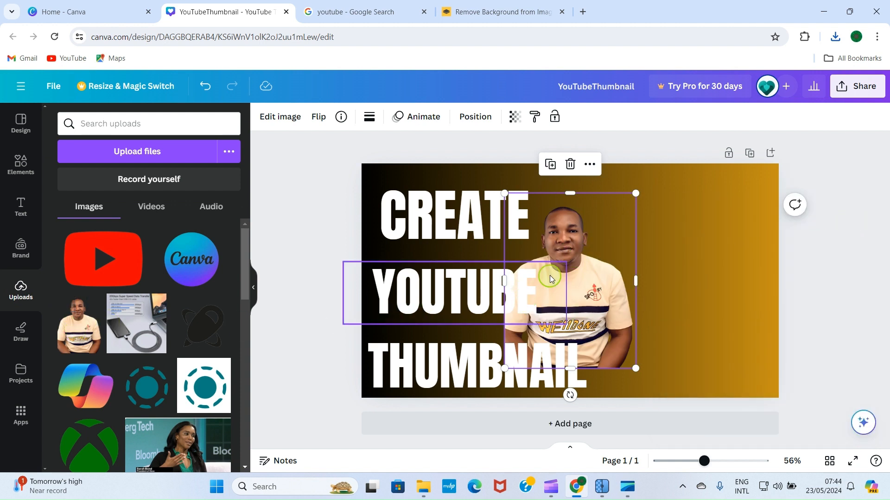
{"action": "left_click_drag", "start_coordinate": [584, 246], "coordinate": [714, 215]}
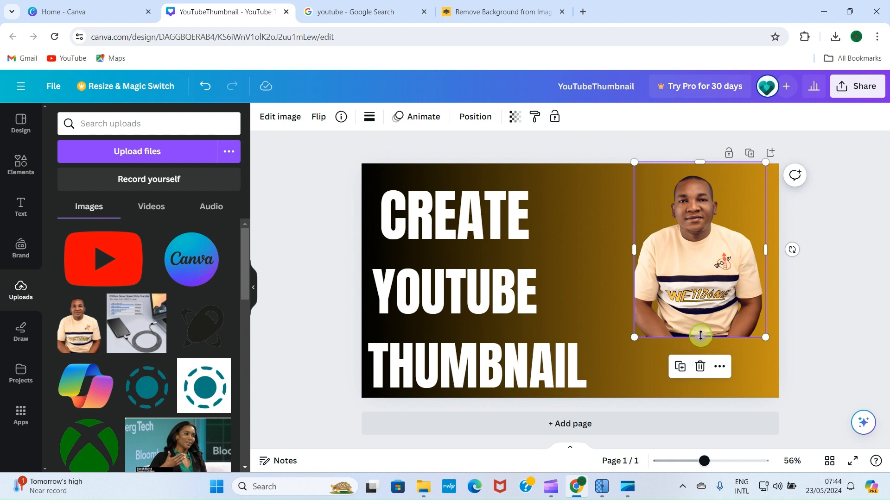
- Crop the portrait from below to chest level and trim the empty strip above the head
{"action": "left_click_drag", "start_coordinate": [700, 335], "coordinate": [716, 283]}
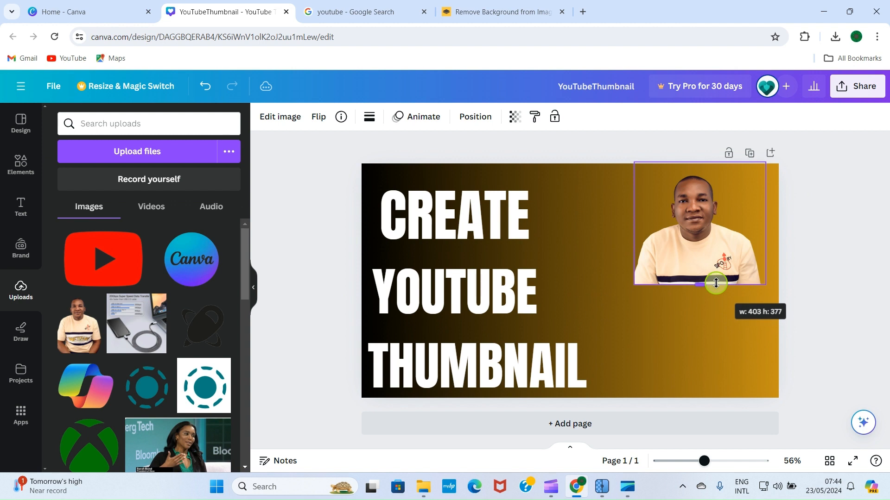
{"action": "left_click_drag", "start_coordinate": [715, 283], "coordinate": [718, 280]}
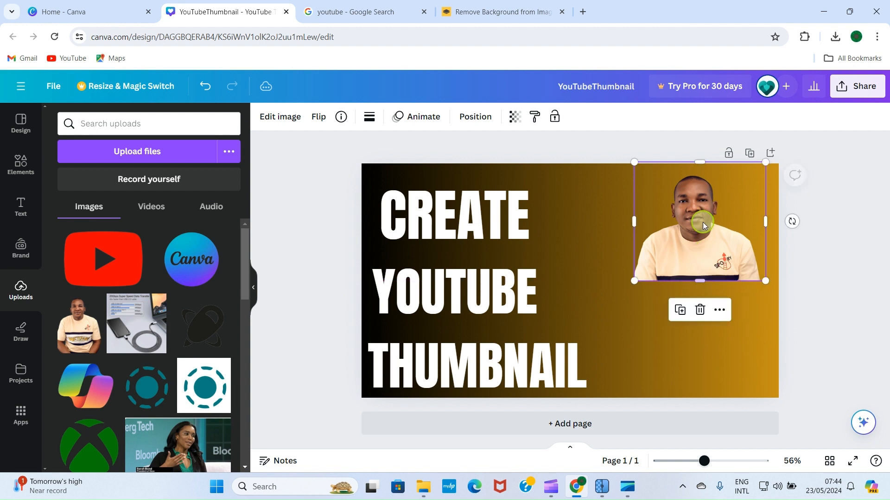
{"action": "left_click_drag", "start_coordinate": [702, 161], "coordinate": [703, 171]}
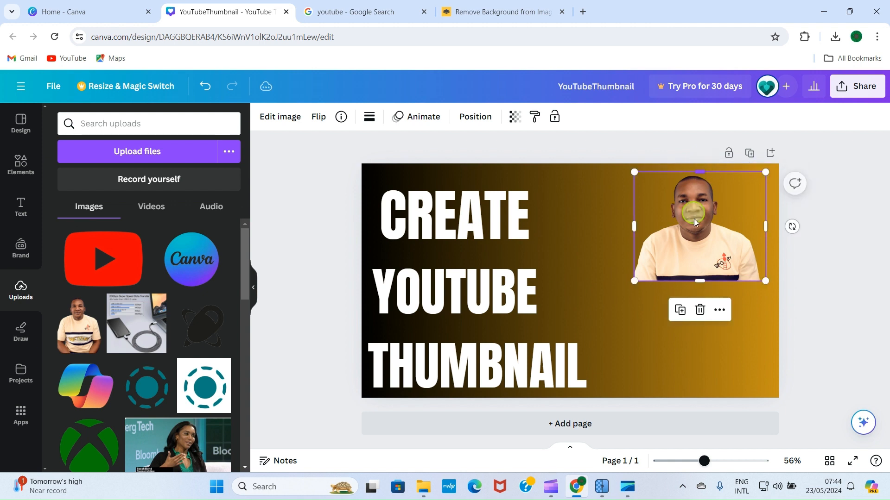
{"action": "left_click", "coordinate": [810, 287]}
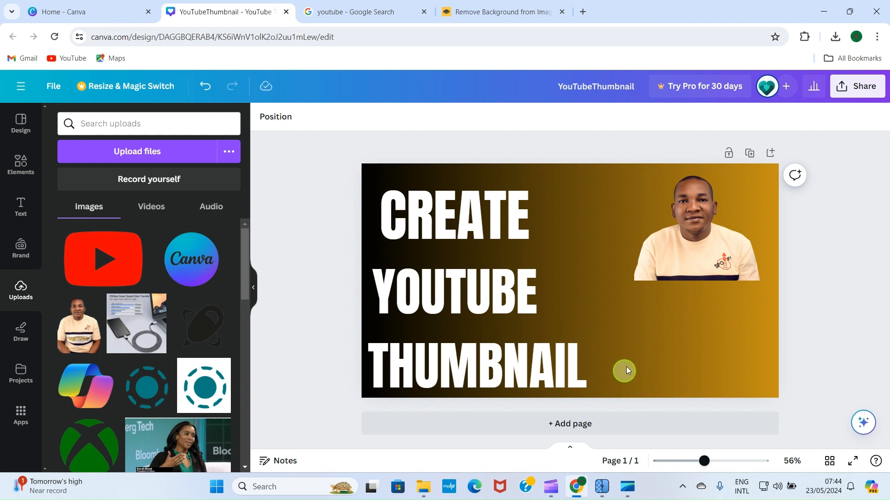
- Enlarge the cropped portrait to fill the thumbnail's right side down to the lower edge, with its far shoulder beyond the page
{"action": "left_click", "coordinate": [683, 224]}
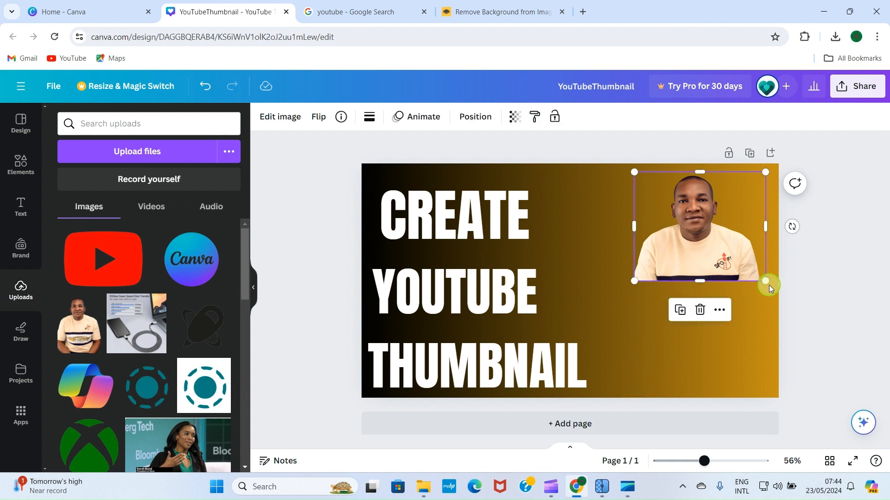
{"action": "left_click_drag", "start_coordinate": [765, 281], "coordinate": [856, 407]}
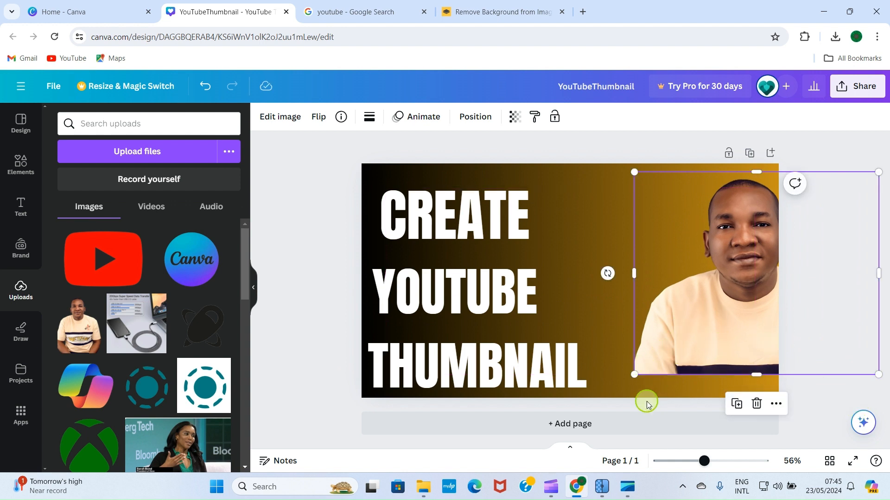
{"action": "left_click_drag", "start_coordinate": [633, 378], "coordinate": [574, 424]}
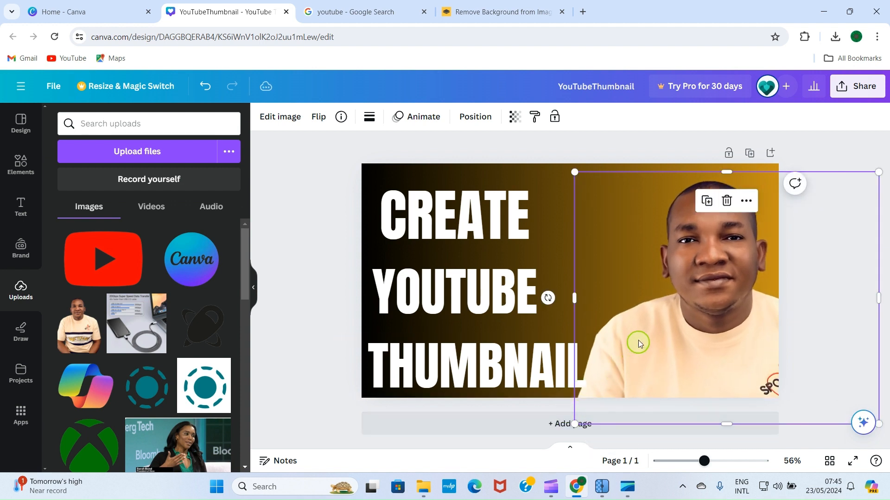
{"action": "left_click_drag", "start_coordinate": [662, 314], "coordinate": [669, 312]}
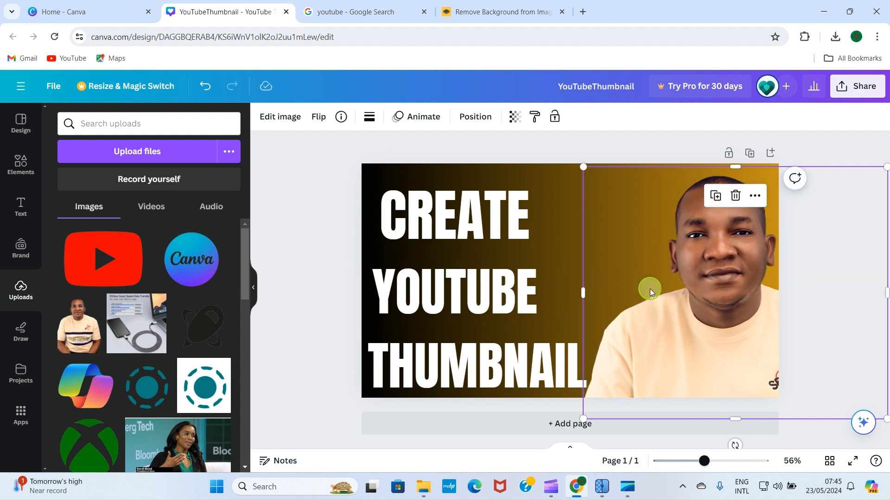
- Reduce the THUMBNAIL heading's font size to 112 and shift it toward the page's left edge, away from the portrait
{"action": "left_click", "coordinate": [518, 366]}
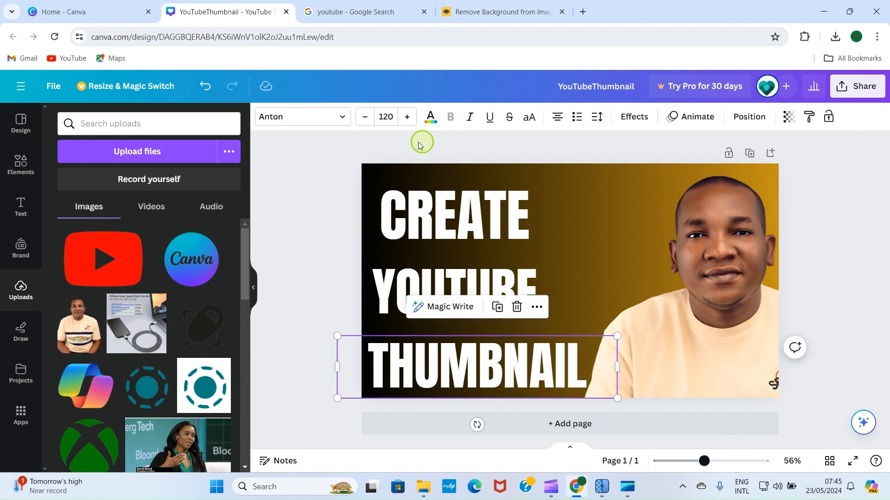
{"action": "left_click", "coordinate": [363, 117]}
{"action": "left_click", "coordinate": [363, 117]}
{"action": "left_click", "coordinate": [362, 116]}
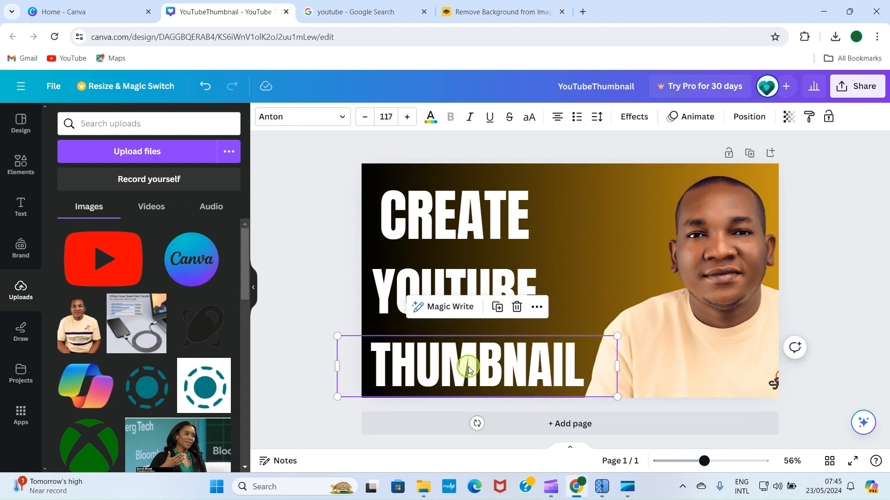
{"action": "left_click_drag", "start_coordinate": [460, 367], "coordinate": [468, 365]}
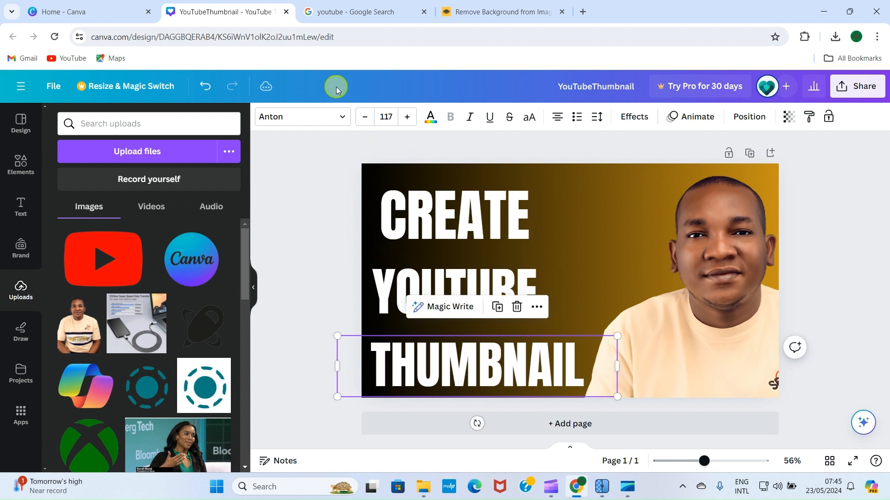
{"action": "left_click", "coordinate": [364, 118]}
{"action": "left_click", "coordinate": [364, 118]}
{"action": "left_click", "coordinate": [364, 118]}
{"action": "left_click", "coordinate": [364, 118]}
{"action": "left_click", "coordinate": [364, 118]}
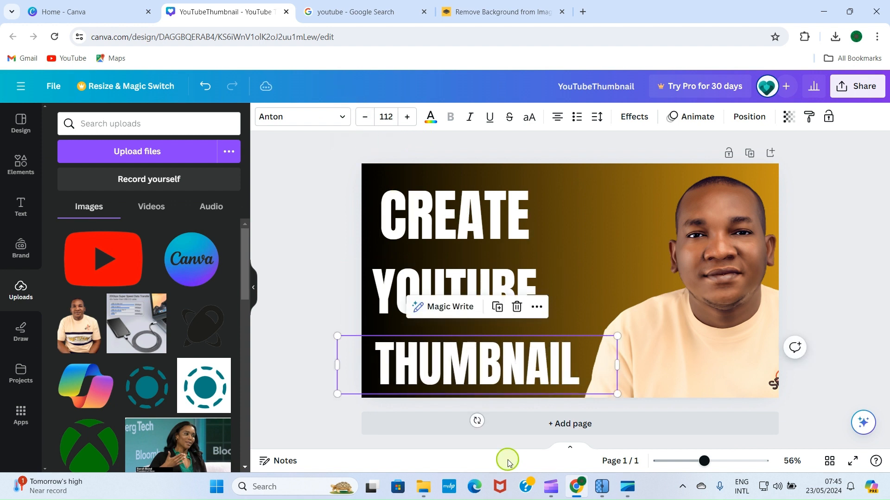
{"action": "mouse_move", "coordinate": [440, 354]}
{"action": "left_mouse_down"}
{"action": "mouse_move", "coordinate": [429, 358]}
{"action": "mouse_move", "coordinate": [443, 361]}
{"action": "mouse_move", "coordinate": [432, 348]}
{"action": "left_mouse_up"}
- Enlarge the portrait slightly so its shoulder reaches the end of the THUMBNAIL heading
{"action": "left_click", "coordinate": [694, 362]}
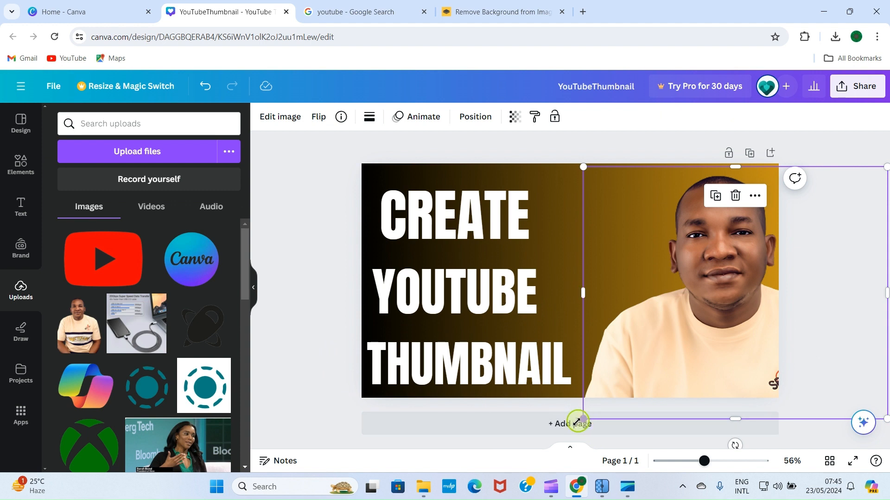
{"action": "mouse_move", "coordinate": [577, 423]}
{"action": "left_mouse_down"}
{"action": "mouse_move", "coordinate": [562, 424]}
{"action": "mouse_move", "coordinate": [566, 432]}
{"action": "left_mouse_up"}
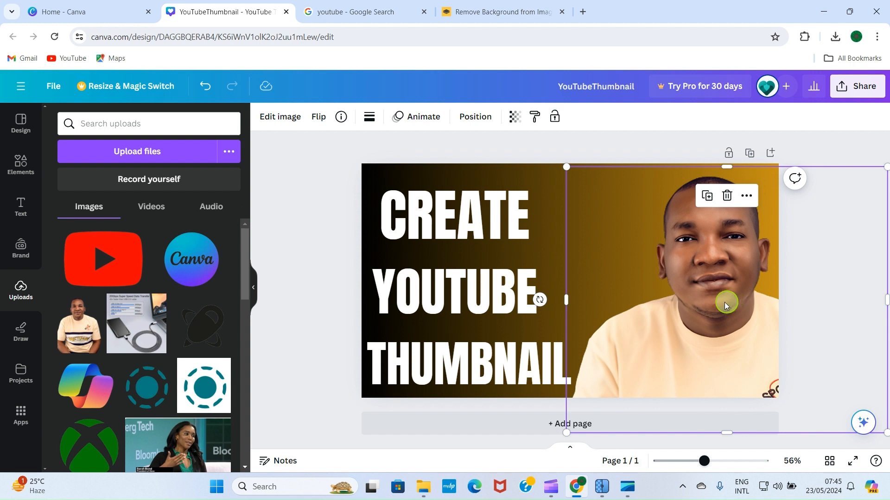
{"action": "left_click", "coordinate": [318, 179]}
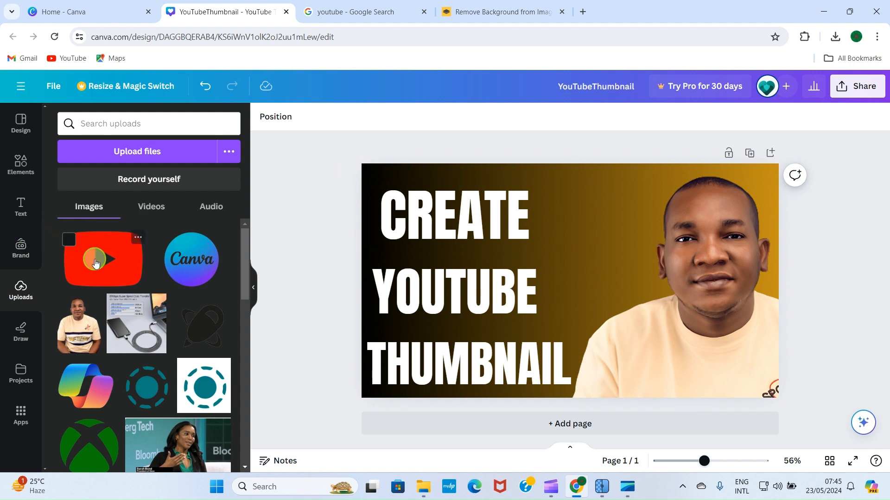
- Add the uploaded YouTube logo to the thumbnail, shrink it, and place it between the YOUTUBE heading and the portrait
{"action": "left_click_drag", "start_coordinate": [95, 258], "coordinate": [547, 246]}
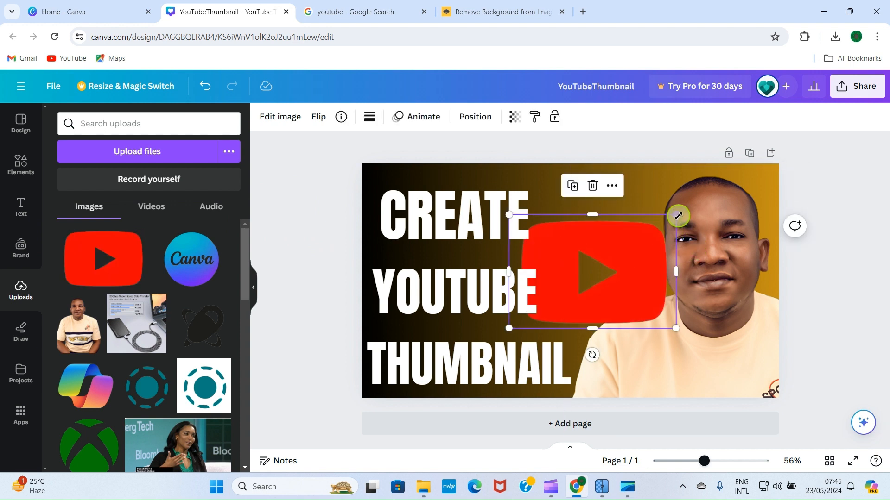
{"action": "left_click_drag", "start_coordinate": [675, 215], "coordinate": [609, 264]}
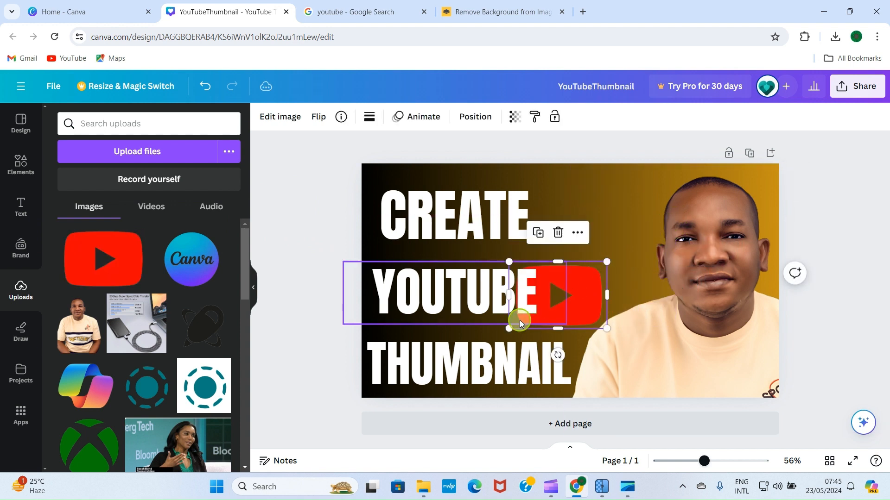
{"action": "left_click_drag", "start_coordinate": [557, 303], "coordinate": [592, 283]}
{"action": "left_click_drag", "start_coordinate": [642, 243], "coordinate": [631, 248]}
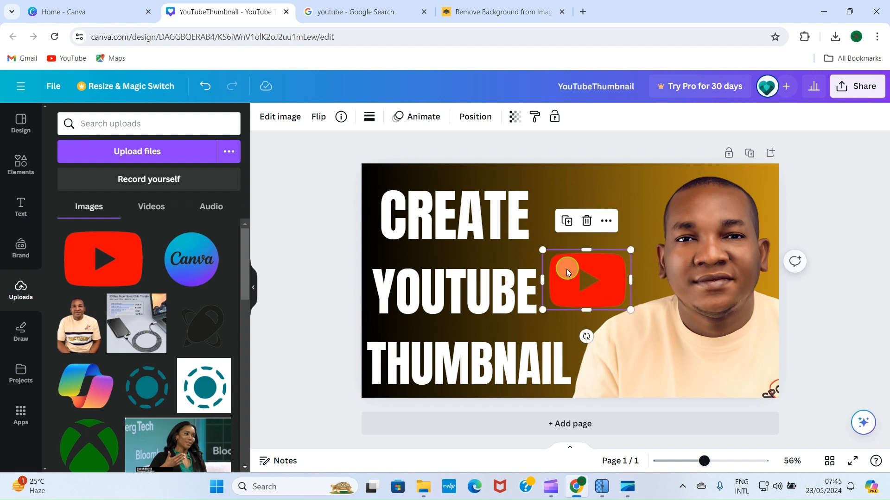
- Nudge the YouTube logo toward the portrait, then add the uploaded Canva logo, shrink it, and place it above between CREATE and the portrait
{"action": "left_click_drag", "start_coordinate": [566, 268], "coordinate": [578, 271]}
{"action": "left_click_drag", "start_coordinate": [171, 261], "coordinate": [543, 201]}
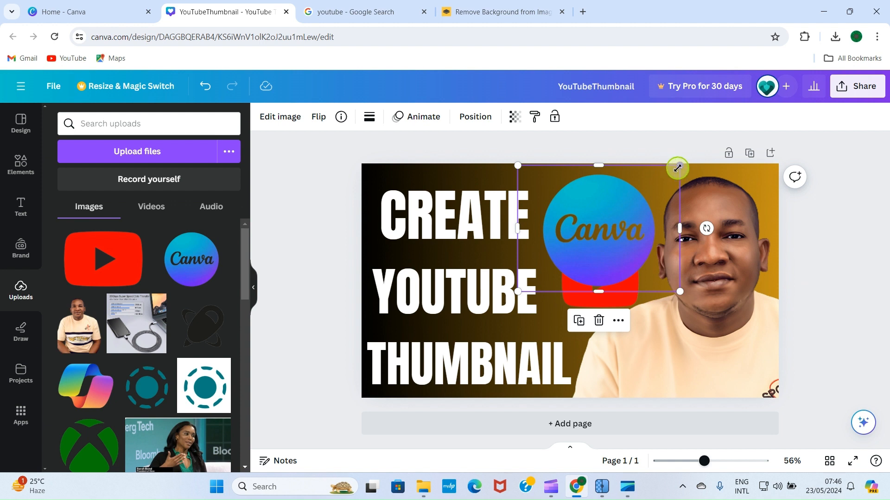
{"action": "left_click_drag", "start_coordinate": [677, 168], "coordinate": [634, 201]}
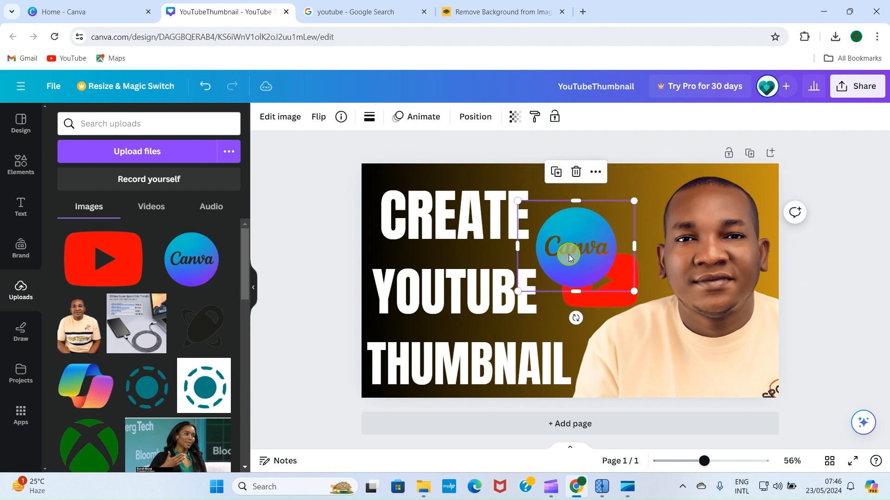
{"action": "left_click_drag", "start_coordinate": [569, 259], "coordinate": [593, 216]}
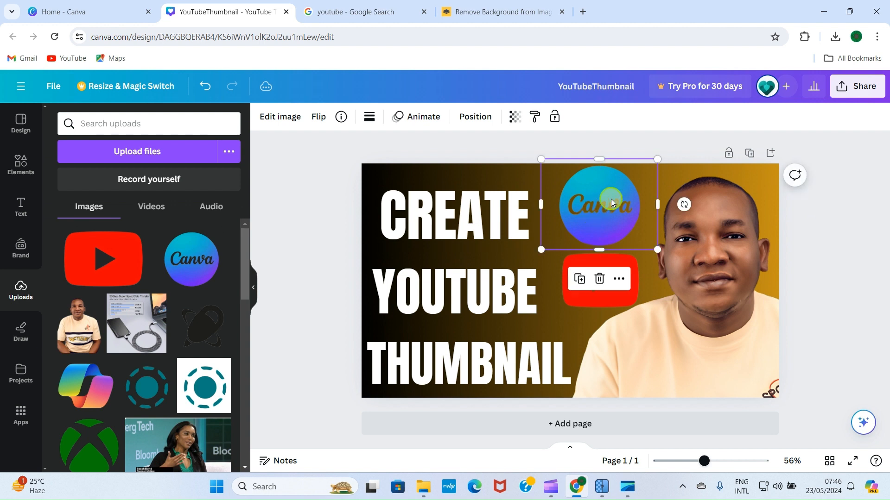
{"action": "left_click_drag", "start_coordinate": [657, 159], "coordinate": [639, 177]}
{"action": "mouse_move", "coordinate": [597, 197]}
{"action": "left_mouse_down"}
{"action": "mouse_move", "coordinate": [613, 181]}
{"action": "mouse_move", "coordinate": [604, 191]}
{"action": "left_mouse_up"}
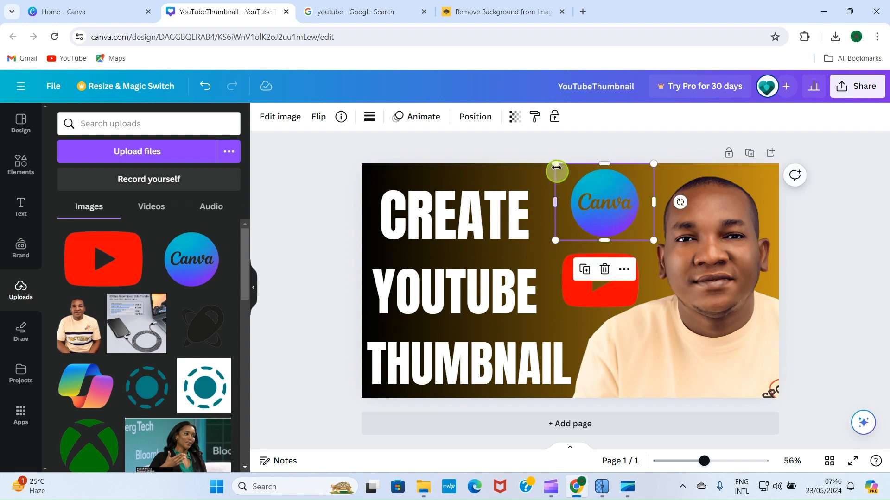
{"action": "left_click_drag", "start_coordinate": [555, 162], "coordinate": [579, 182]}
{"action": "left_click_drag", "start_coordinate": [624, 227], "coordinate": [644, 225]}
{"action": "left_click", "coordinate": [304, 181]}
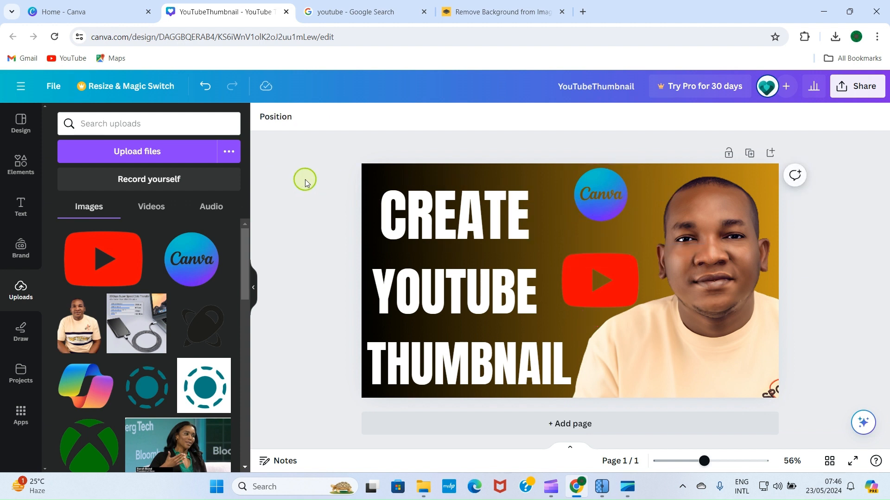
- Shrink the YouTube logo slightly and leave it centred beneath the Canva logo
{"action": "left_click", "coordinate": [594, 291]}
{"action": "left_click_drag", "start_coordinate": [555, 252], "coordinate": [564, 259]}
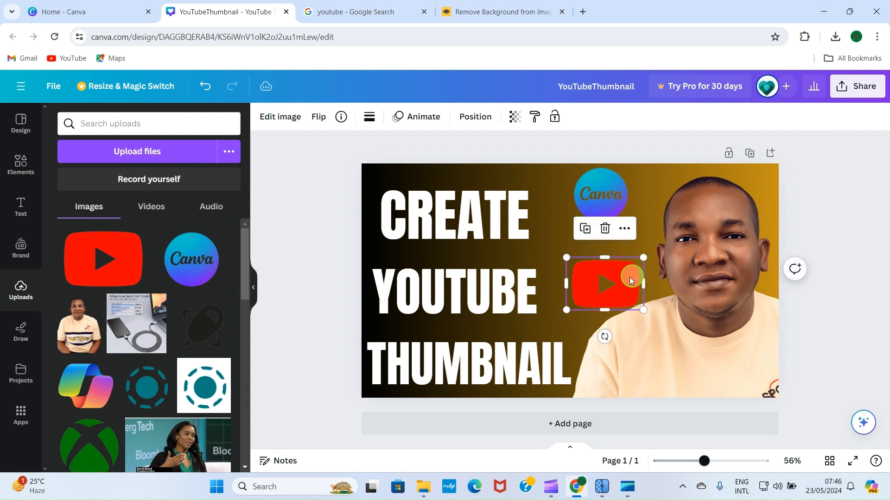
{"action": "left_click", "coordinate": [321, 166]}
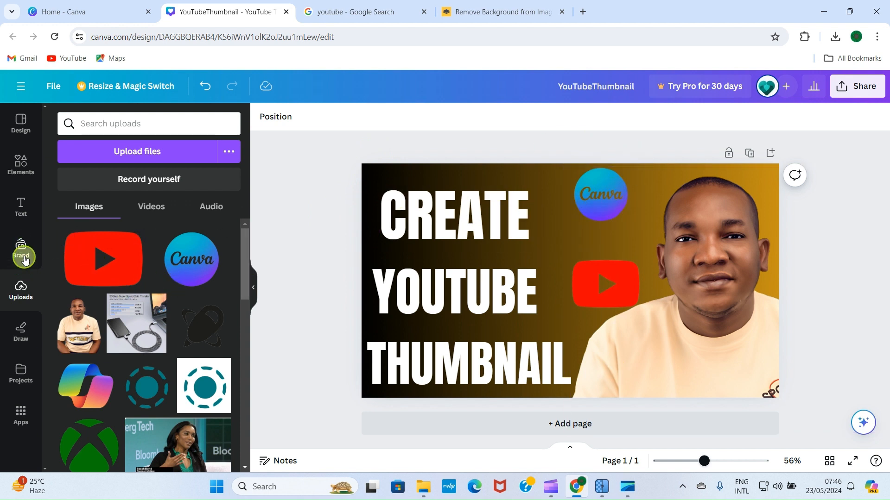
- Add the recently used white plus graphic with black outline, shrink it, and fit it between the Canva and YouTube logos
{"action": "left_click", "coordinate": [14, 171]}
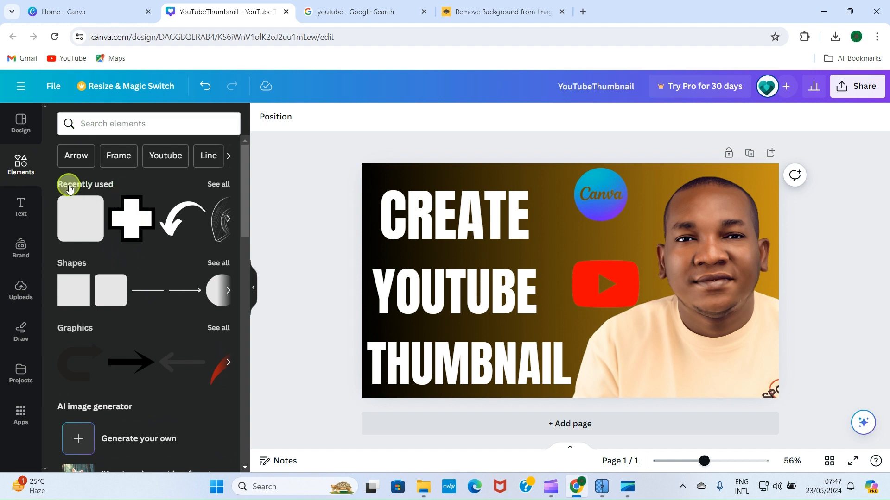
{"action": "left_click", "coordinate": [130, 226]}
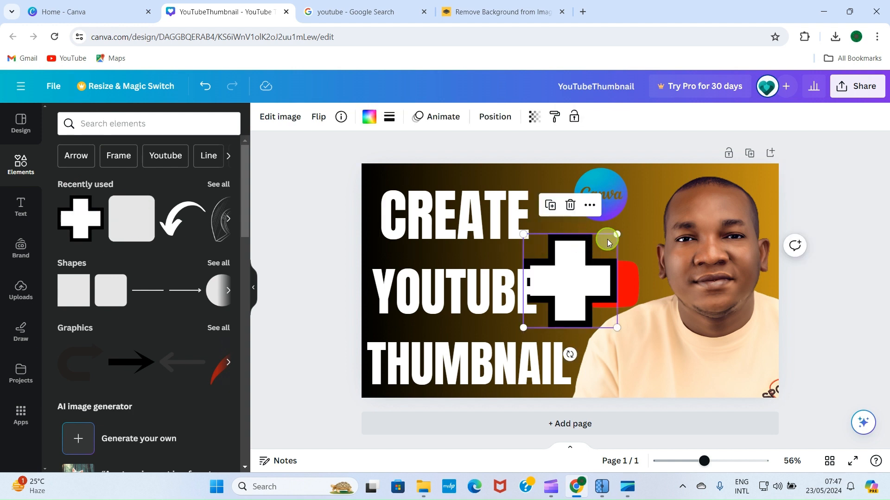
{"action": "left_click_drag", "start_coordinate": [609, 239], "coordinate": [583, 269]}
{"action": "left_click_drag", "start_coordinate": [548, 317], "coordinate": [600, 252]}
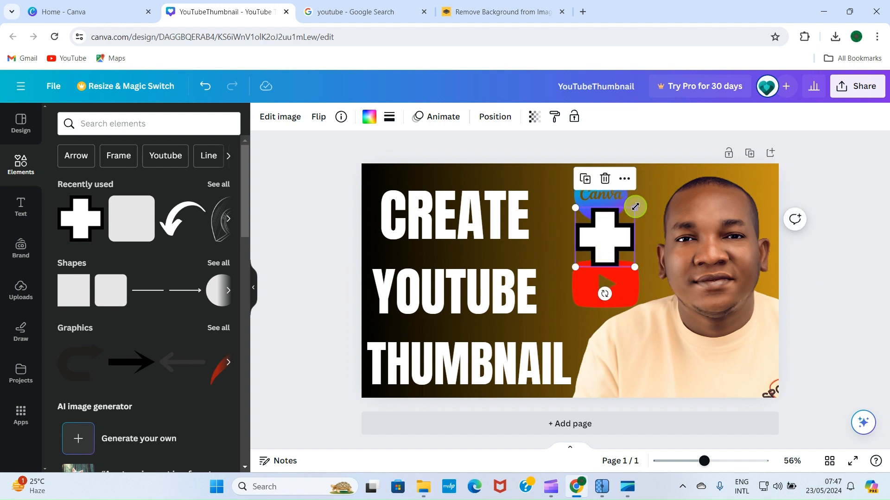
{"action": "left_click_drag", "start_coordinate": [634, 206], "coordinate": [604, 242]}
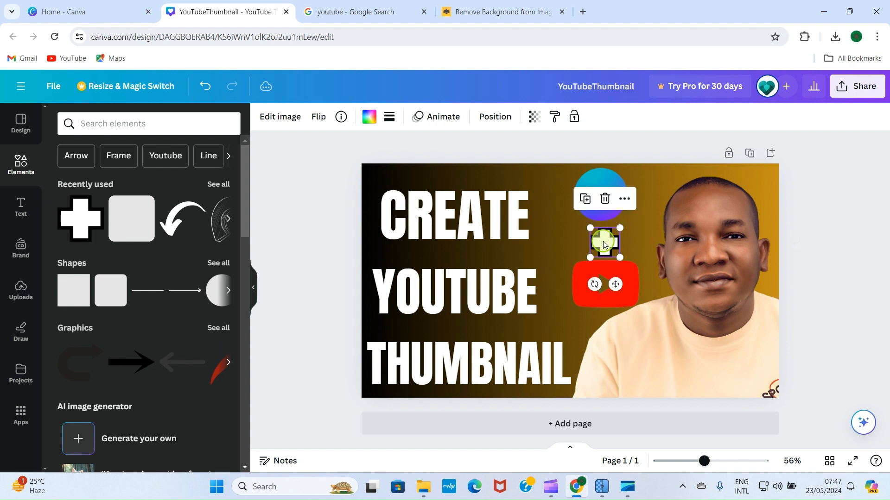
{"action": "left_click", "coordinate": [323, 227]}
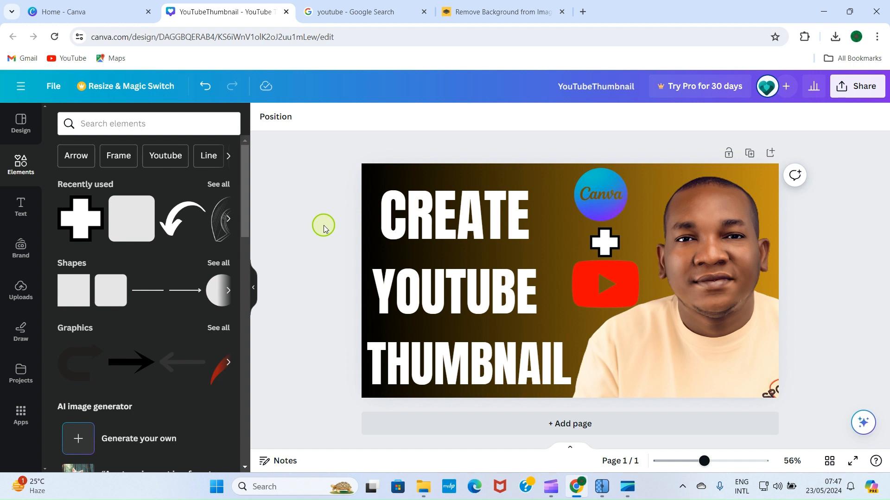
- Download the finished thumbnail as a PNG at 1,280 × 720 px and dismiss the download notice
{"action": "left_click", "coordinate": [857, 84]}
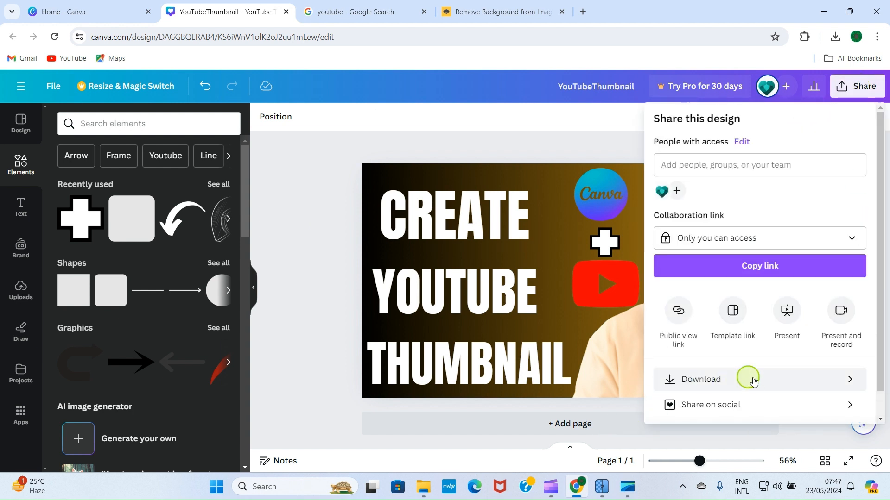
{"action": "left_click", "coordinate": [786, 384]}
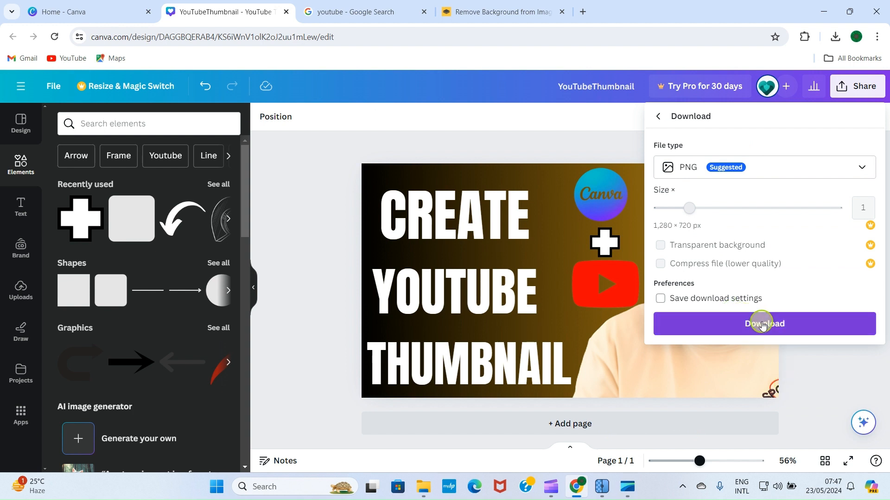
{"action": "left_click", "coordinate": [762, 324]}
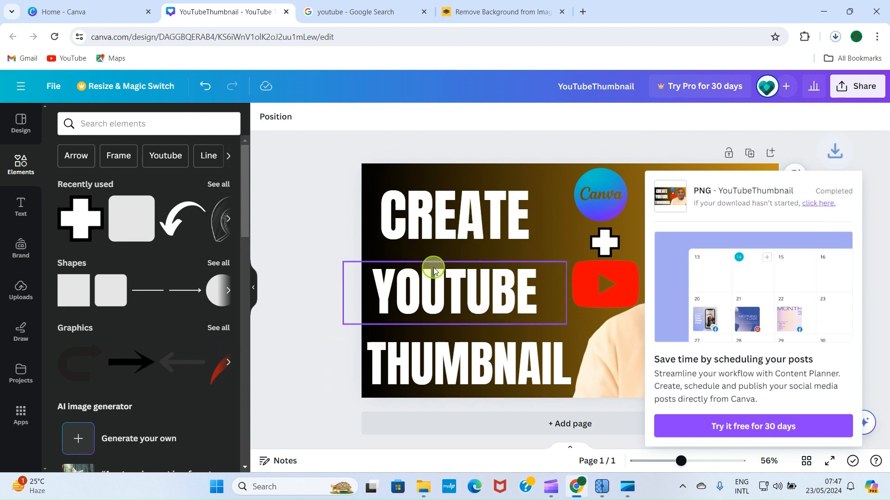
{"action": "left_click", "coordinate": [349, 141]}
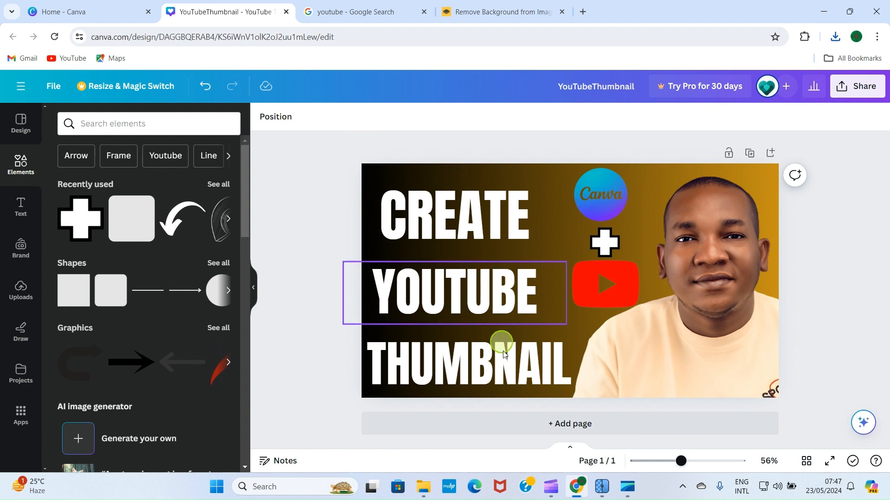
- Switch to File Explorer, refresh the Downloads folder, and open the YouTubeThumbnail PNG for viewing
{"action": "left_click", "coordinate": [439, 491]}
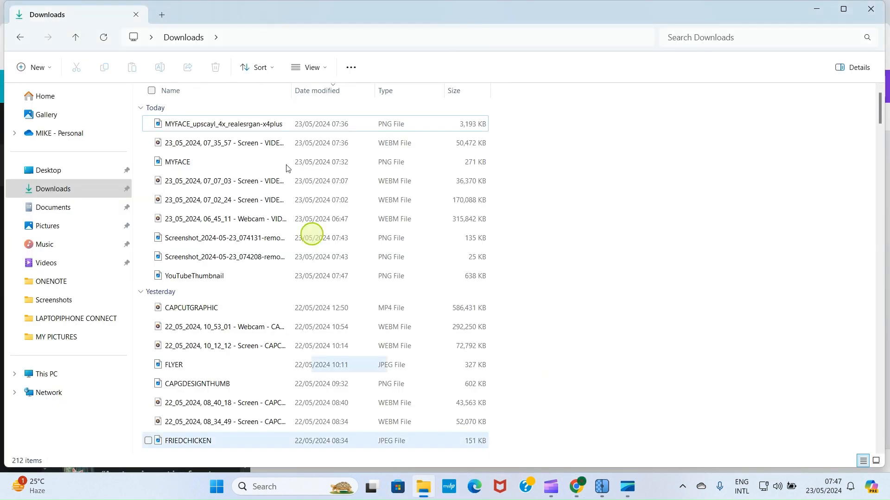
{"action": "left_click", "coordinate": [104, 37]}
{"action": "left_click", "coordinate": [223, 127]}
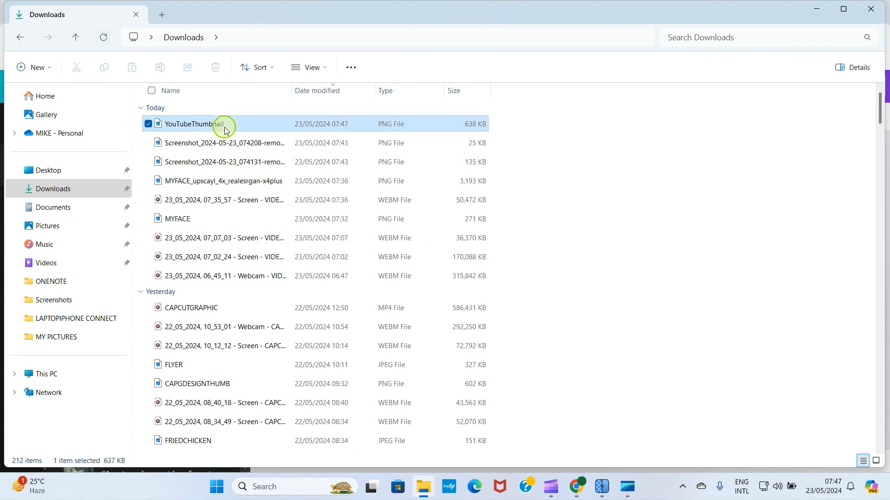
{"action": "double_click", "coordinate": [224, 127]}
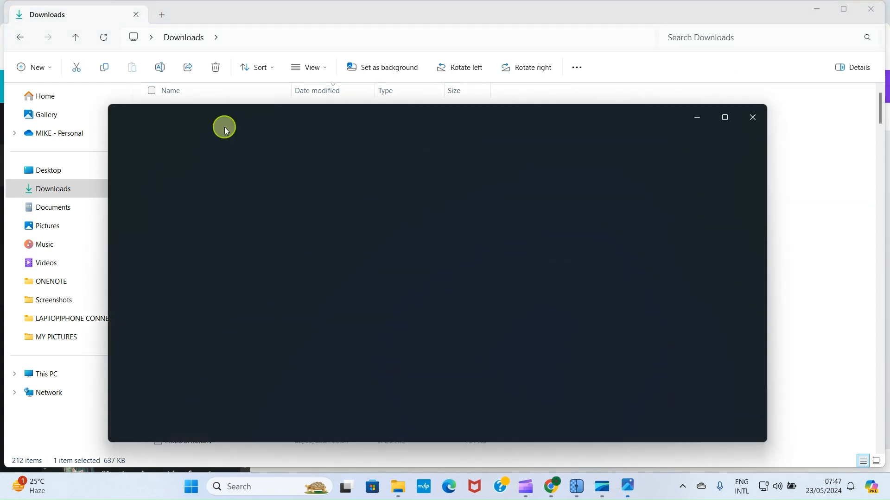